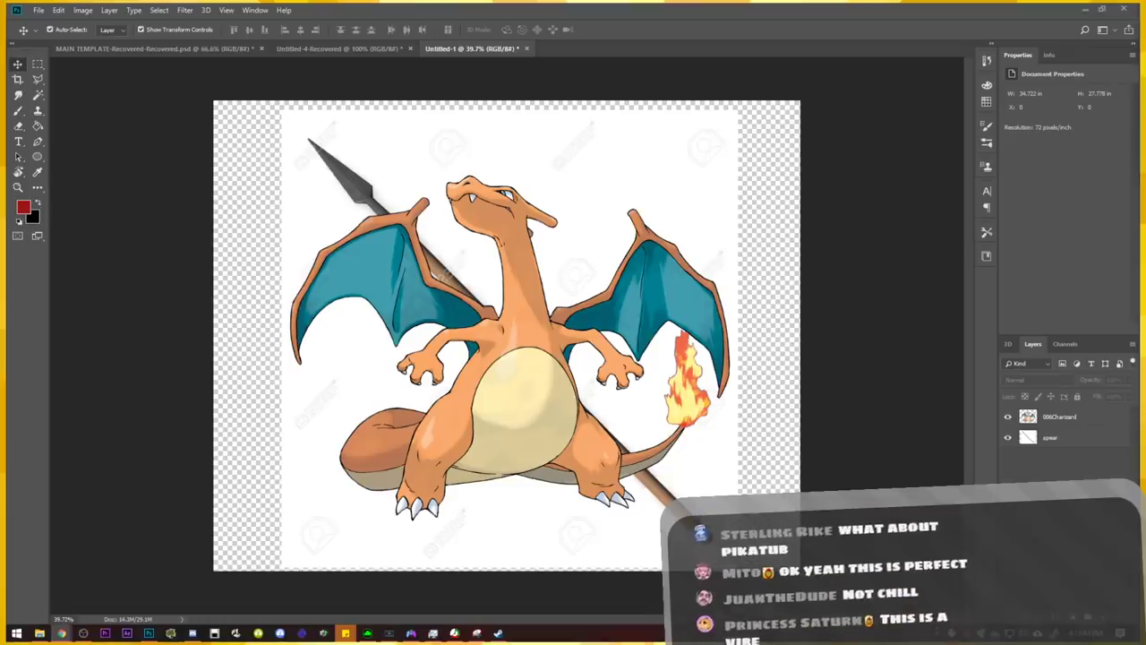
Rasterize the 270 smart object layer containing the Lotad image.
scroll(591, 242, up, 3)
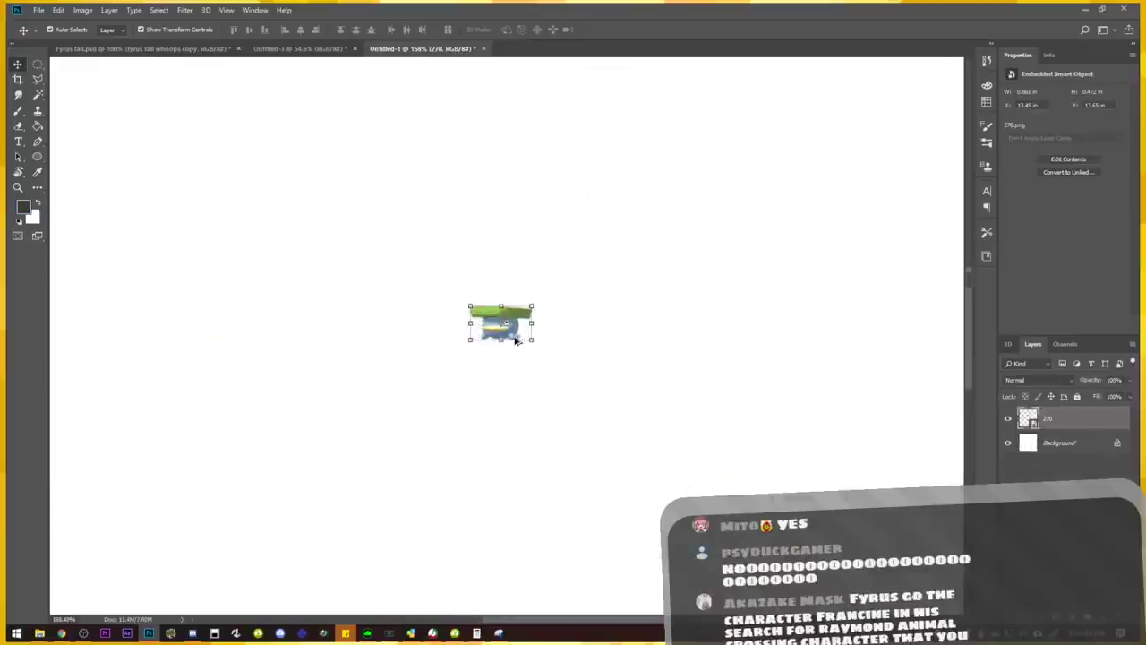
scroll(520, 329, up, 8)
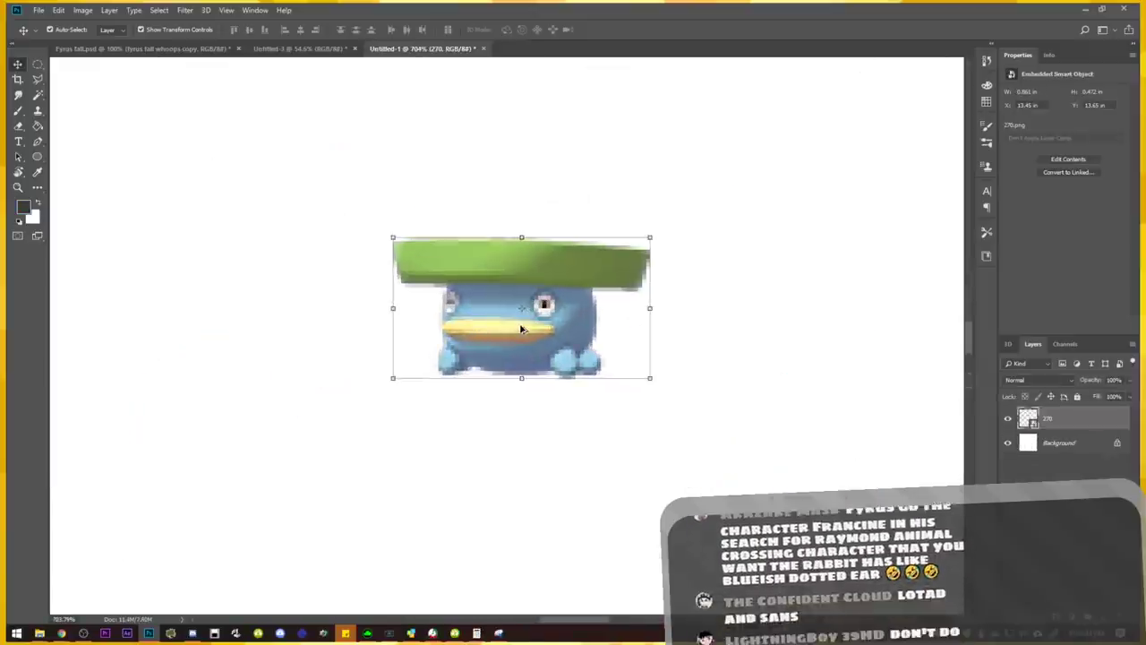
scroll(525, 324, up, 2)
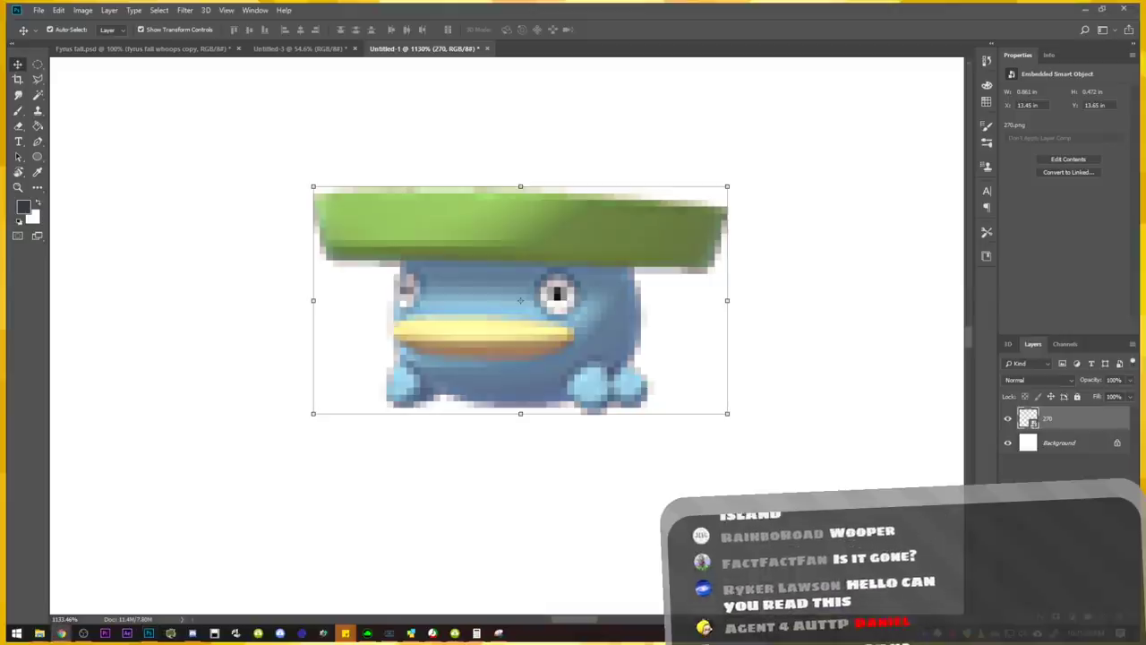
right_click(1060, 420)
click(956, 333)
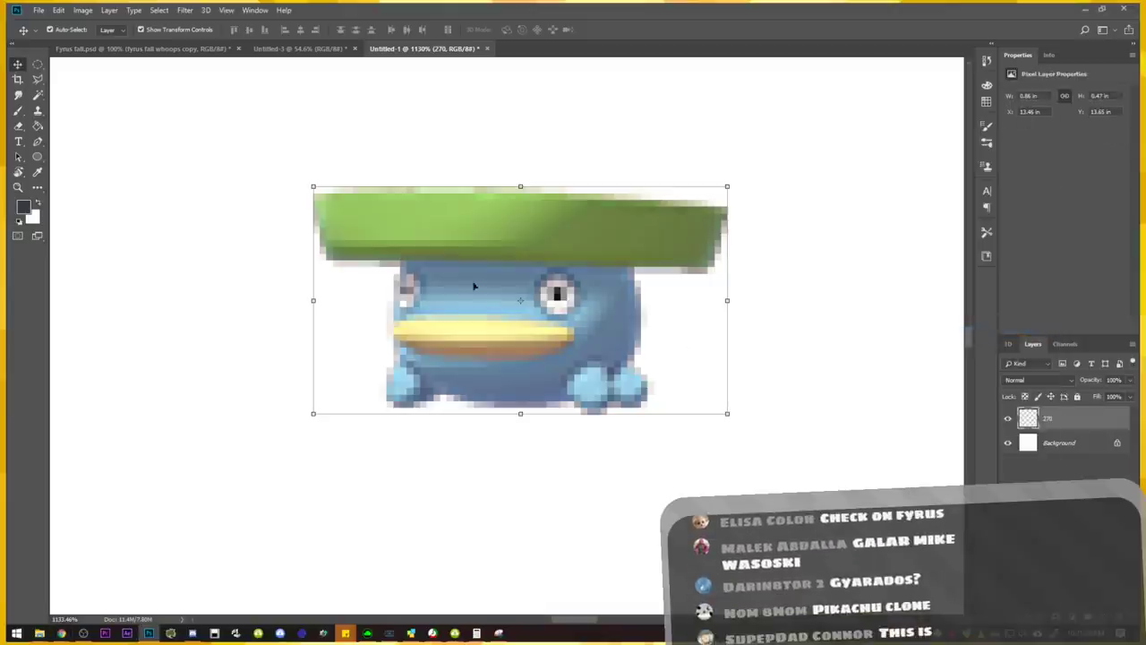
scroll(455, 280, up, 2)
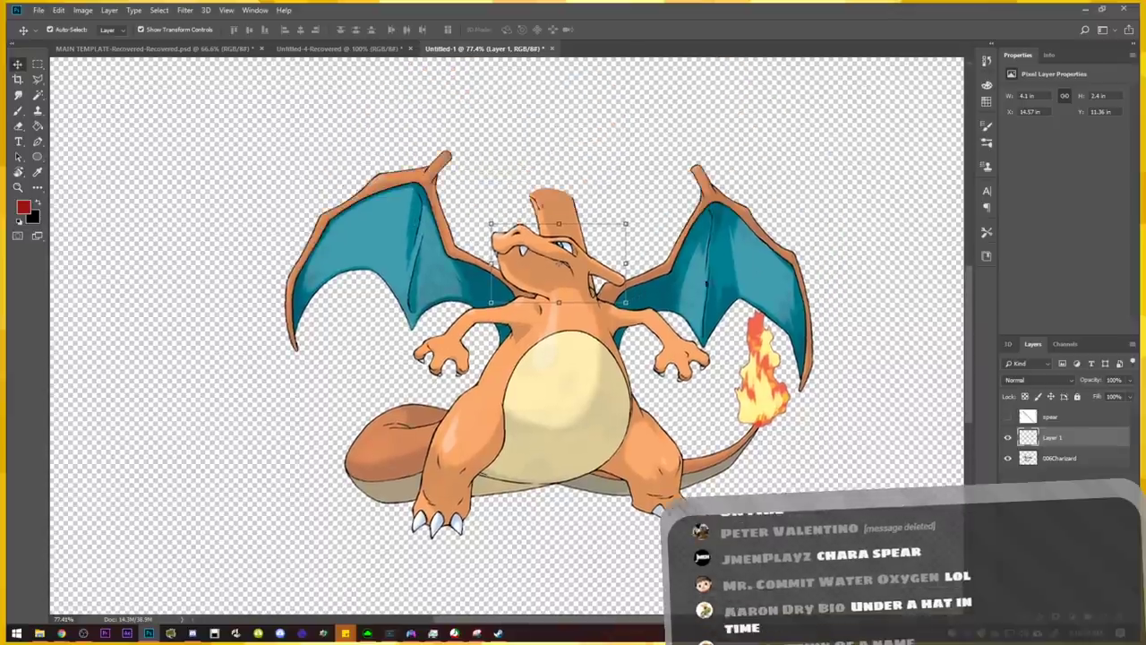
Select Layer 1, which holds Charizard's separated head.
click(908, 218)
click(1068, 437)
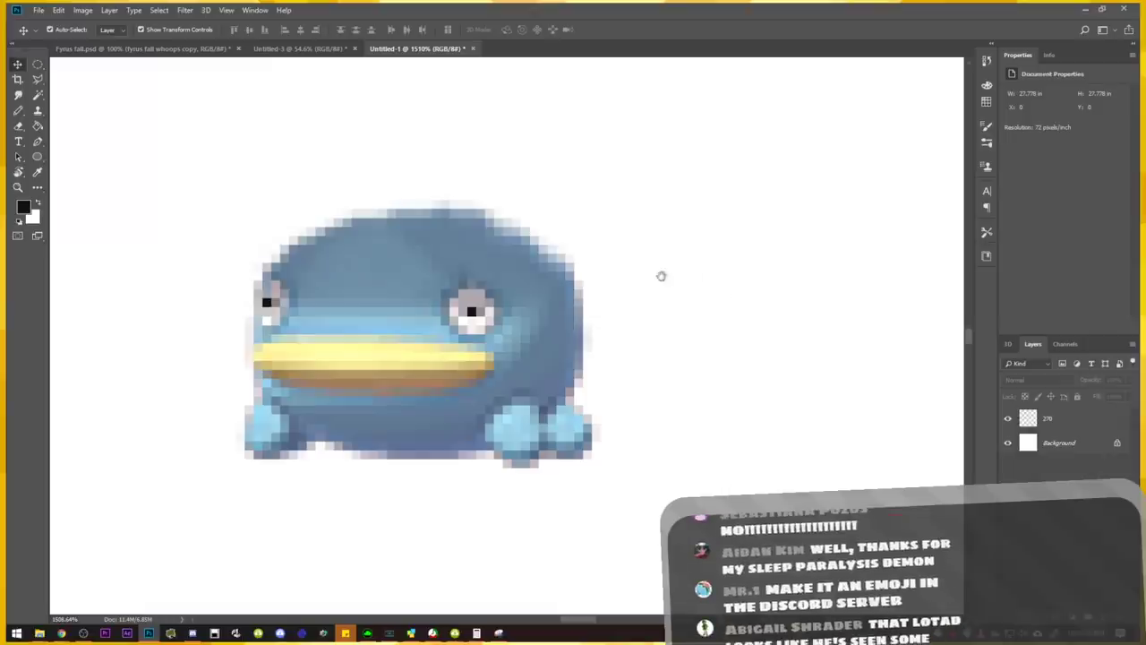
Dismiss the screen snip and paste the copied image into the Lotad document.
drag(662, 276, 772, 267)
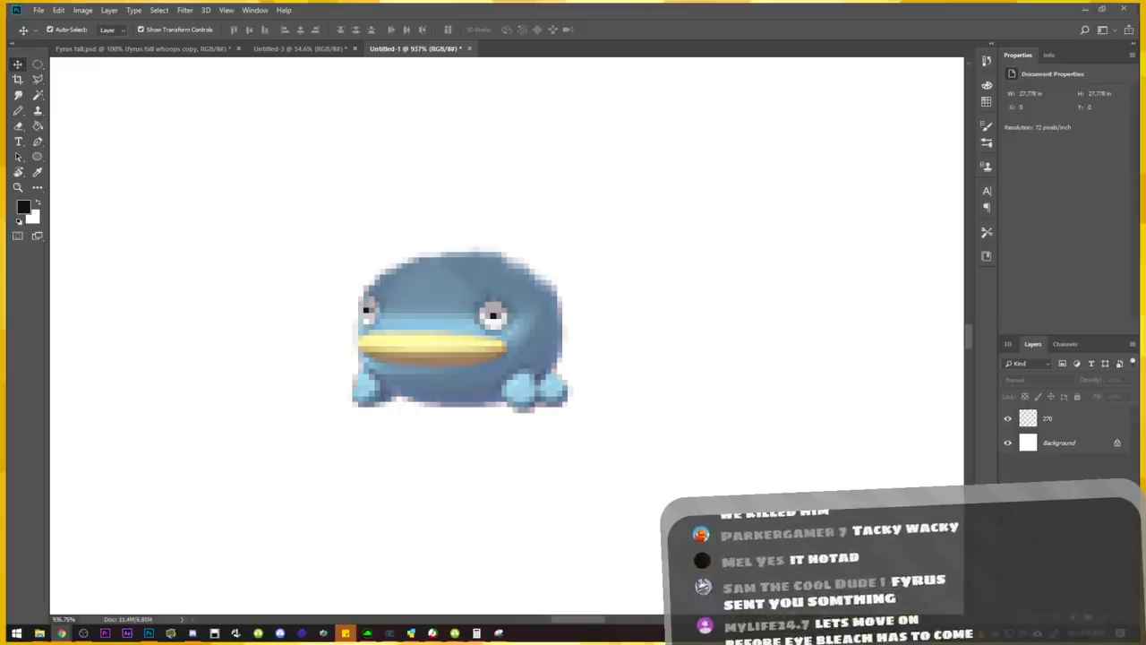
click(499, 633)
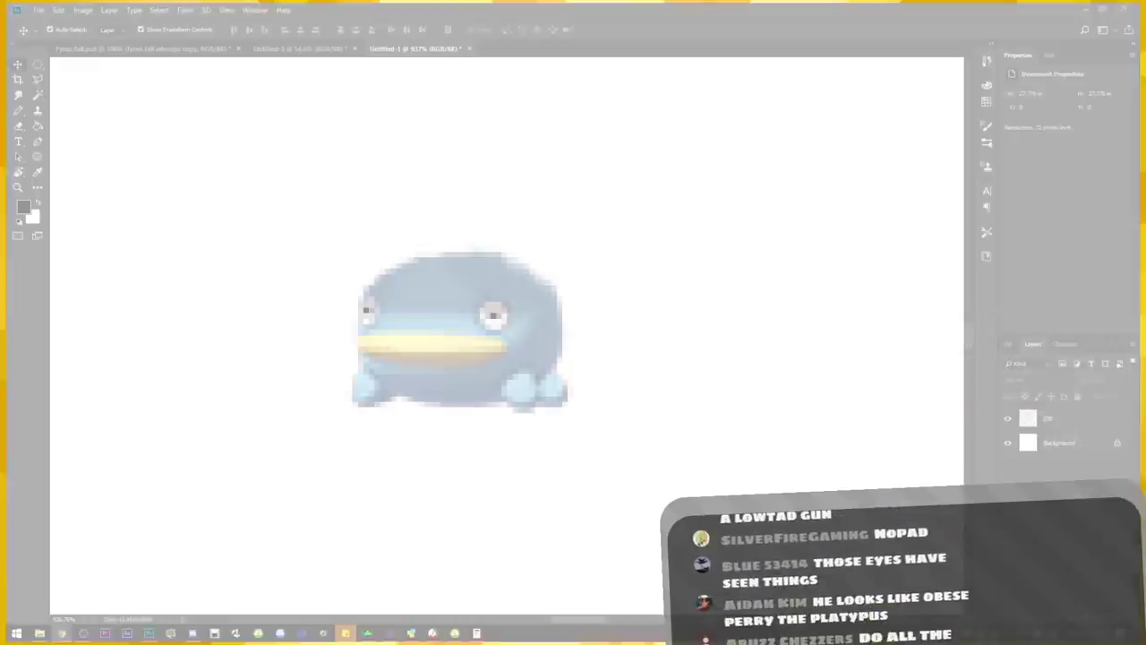
key(Escape)
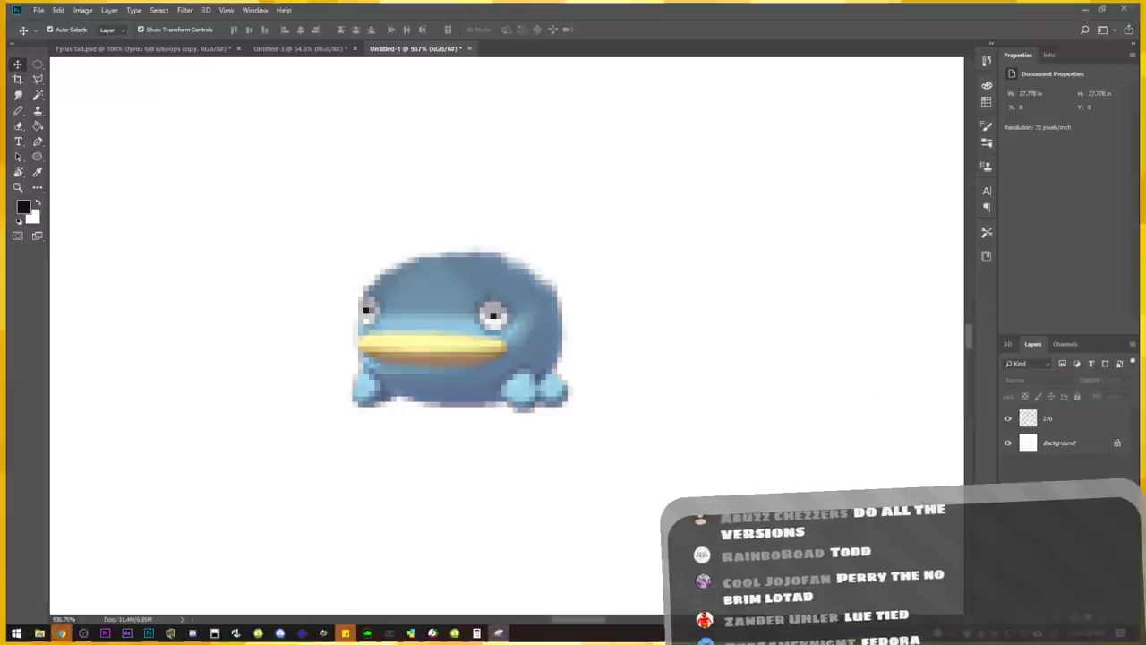
key(ctrl+v)
scroll(681, 297, down, 8)
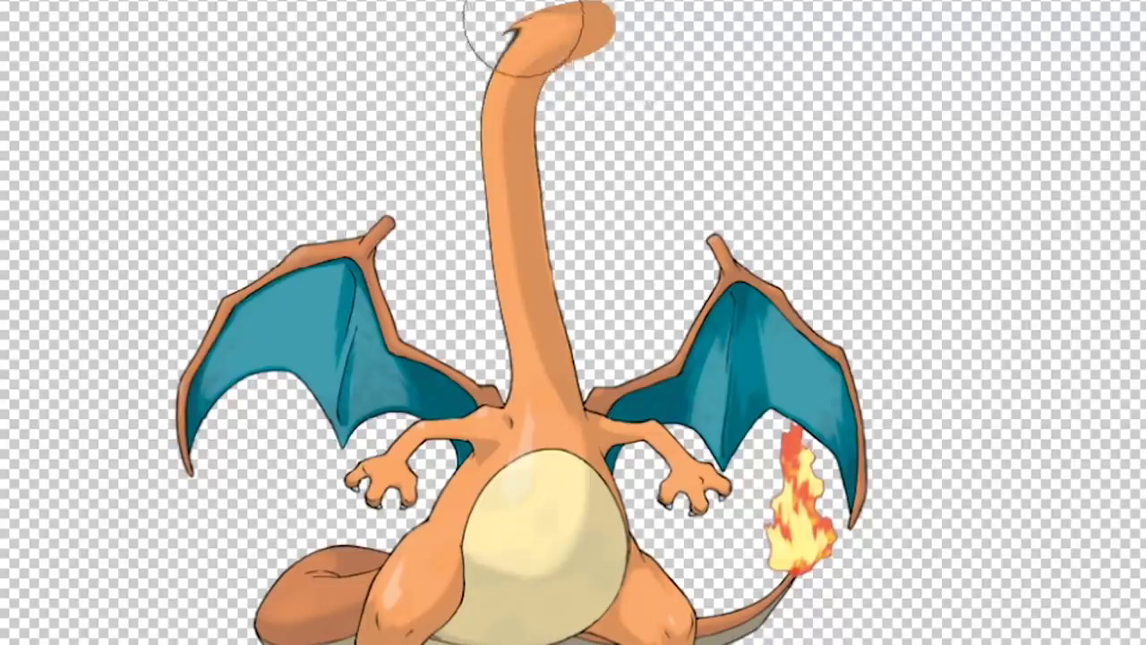
Brush over the curved tip of Charizard's stretched neck.
drag(537, 26, 714, 36)
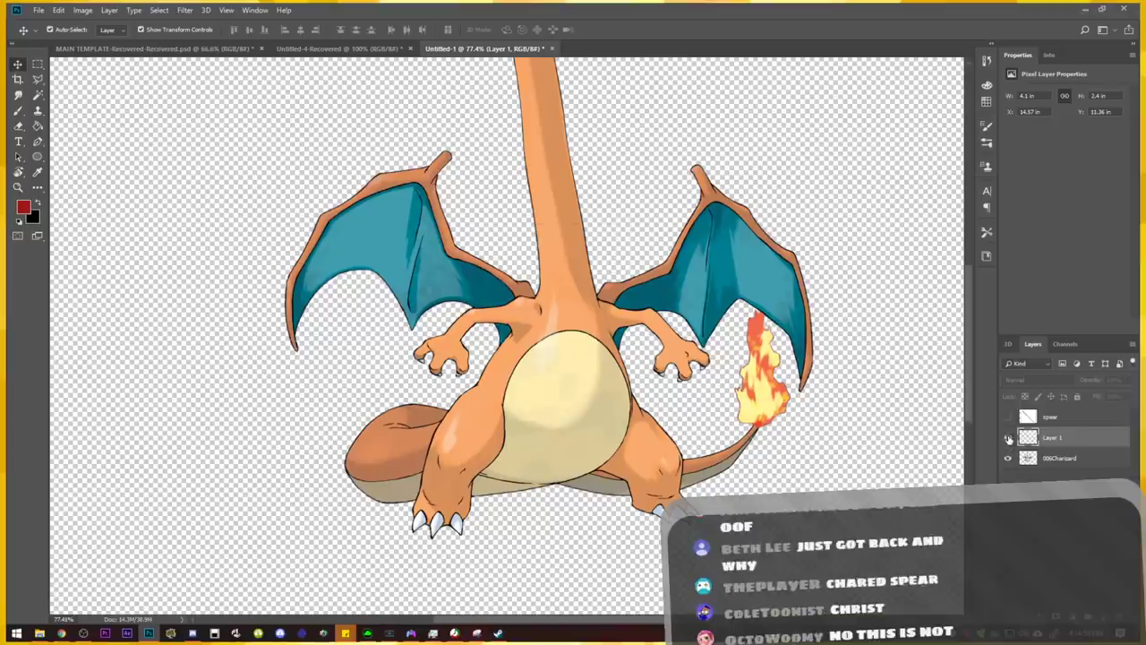
Show Layer 1 and move Charizard's head down onto the upper chest.
click(1009, 437)
mouse_move(573, 282)
mouse_down()
mouse_move(551, 330)
mouse_move(590, 391)
mouse_move(580, 340)
mouse_up()
Erase the horn behind Charizard's head on Layer 1 and move the head up over the base of the neck.
key(e)
scroll(618, 338, up, 4)
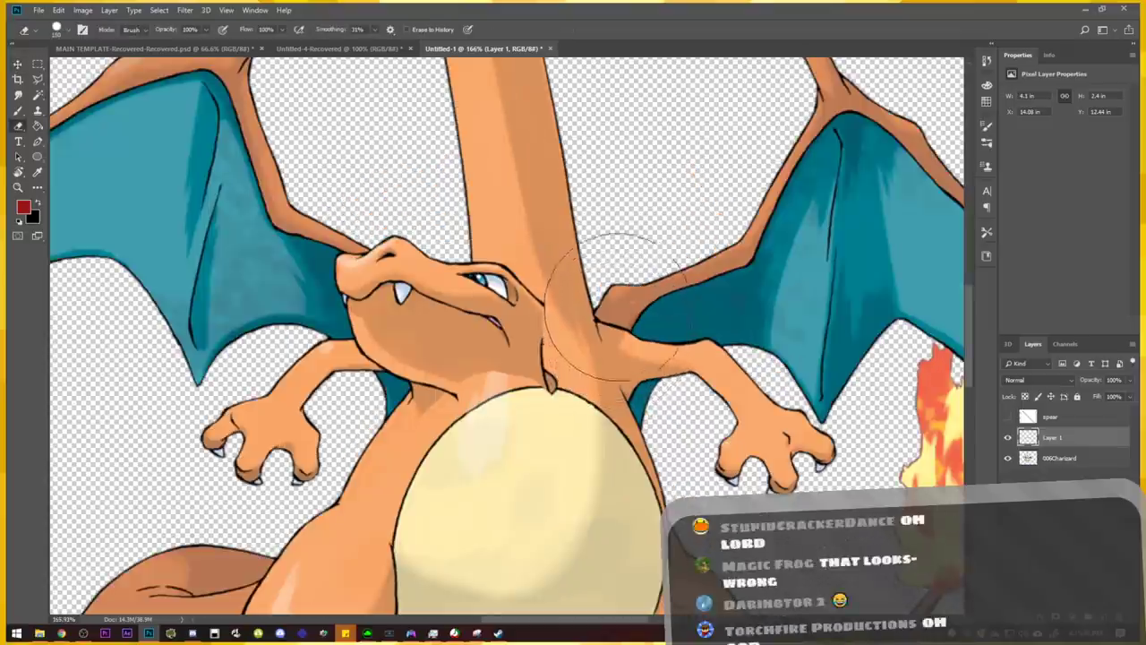
drag(594, 220, 603, 256)
key(v)
mouse_move(492, 353)
mouse_down()
mouse_move(556, 298)
mouse_move(531, 313)
mouse_up()
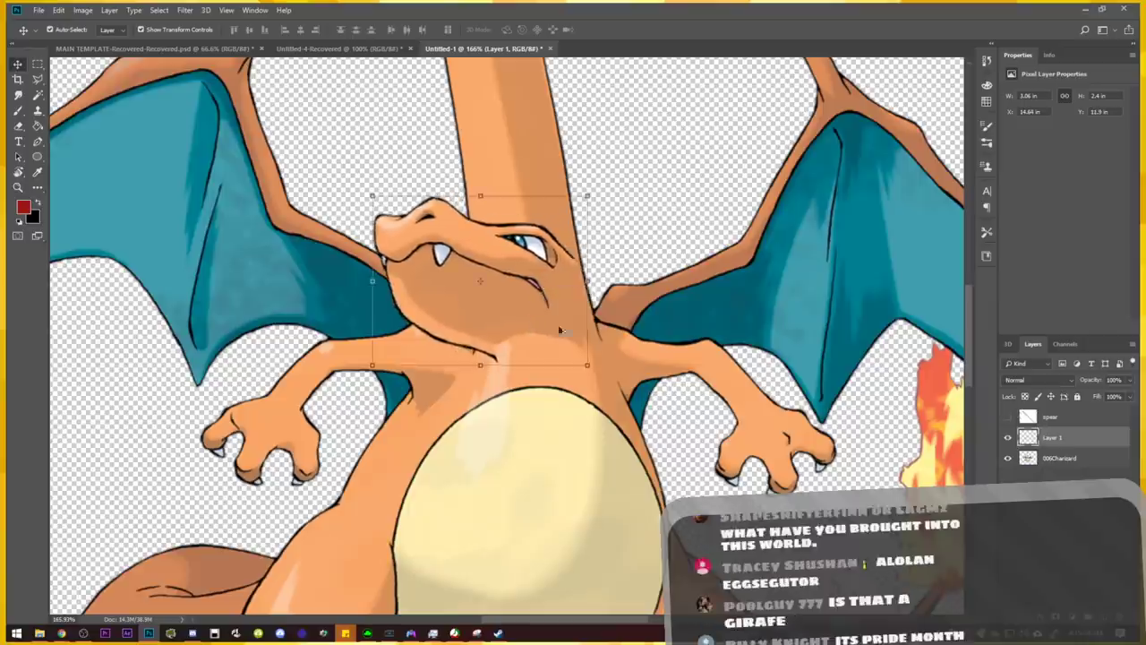
scroll(573, 331, up, 6)
scroll(501, 303, down, 5)
scroll(502, 303, down, 3)
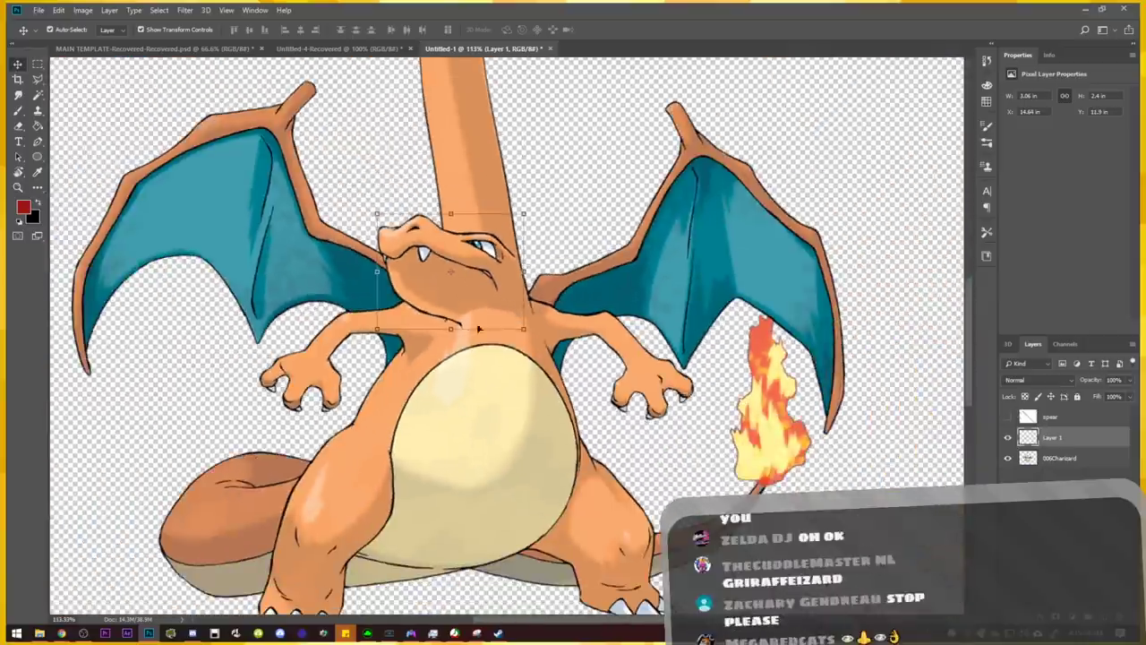
scroll(597, 332, up, 3)
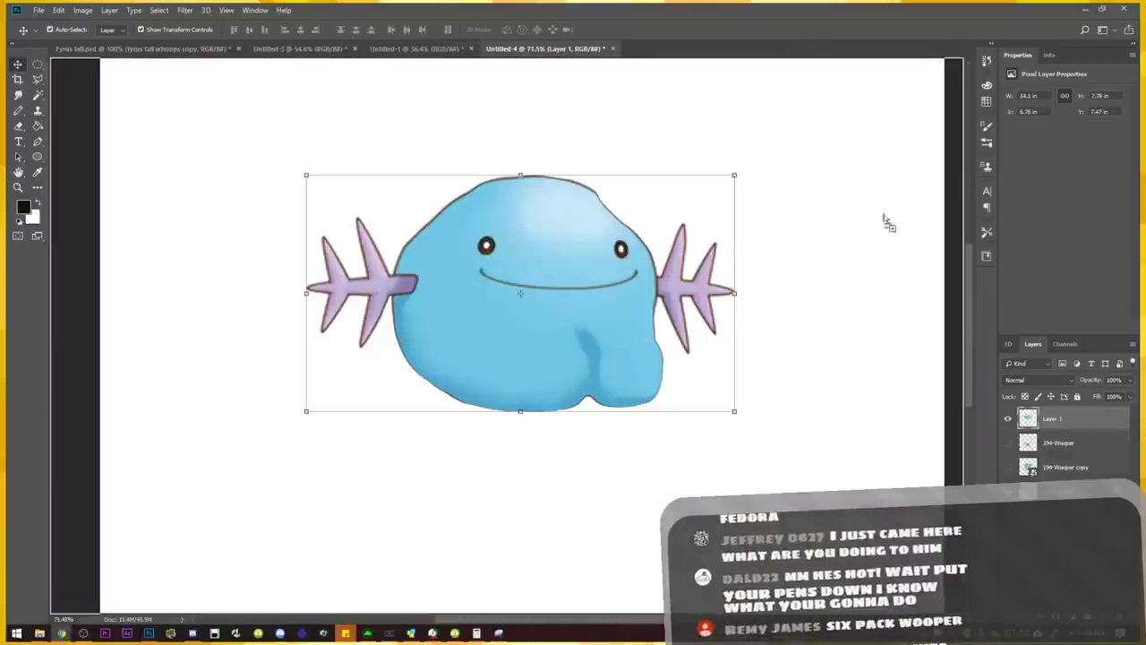
Place the hiclipart.com nose image over Wooper's face and enlarge it.
drag(886, 220, 620, 247)
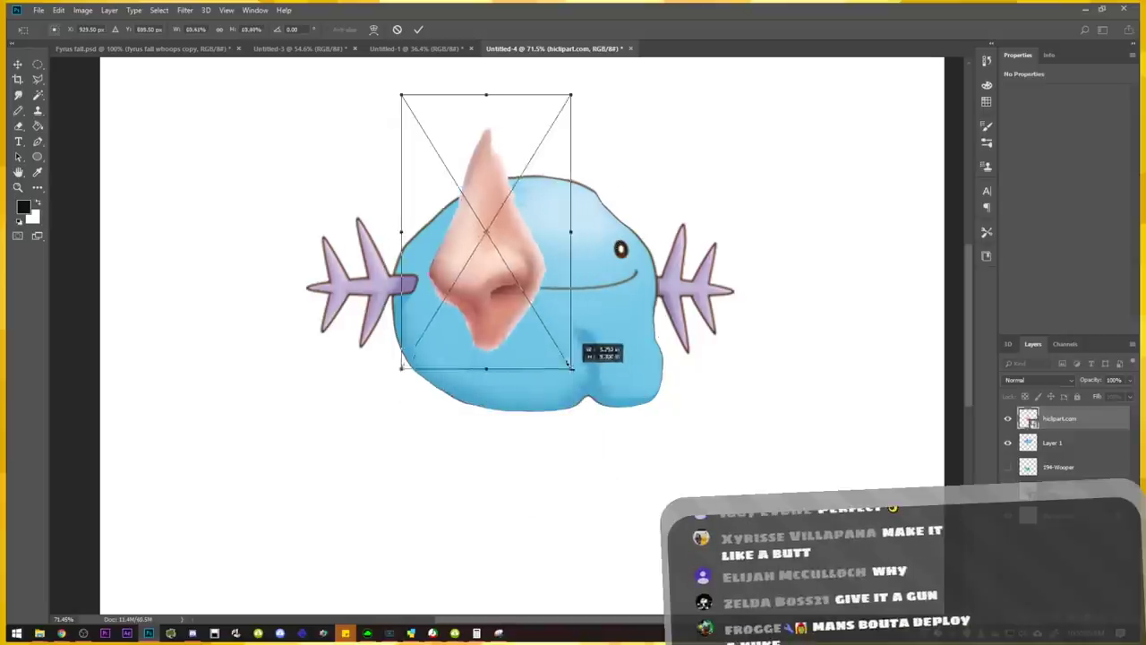
drag(574, 371, 638, 399)
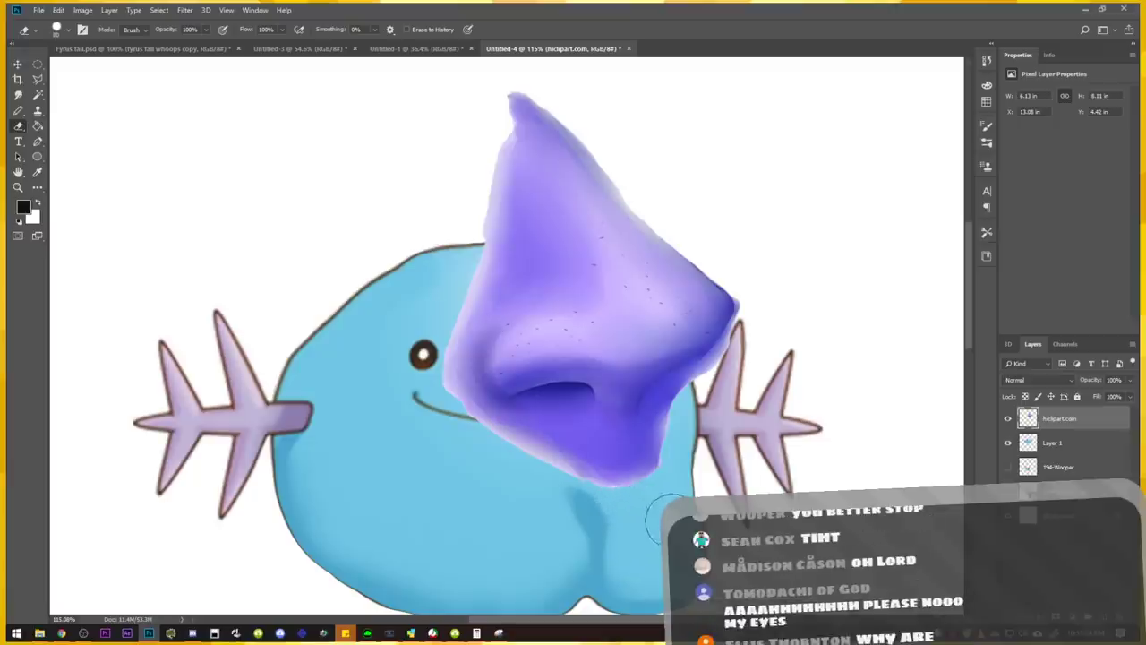
Try to erase the lower edge of the purple nose on Wooper's face.
drag(576, 475, 490, 461)
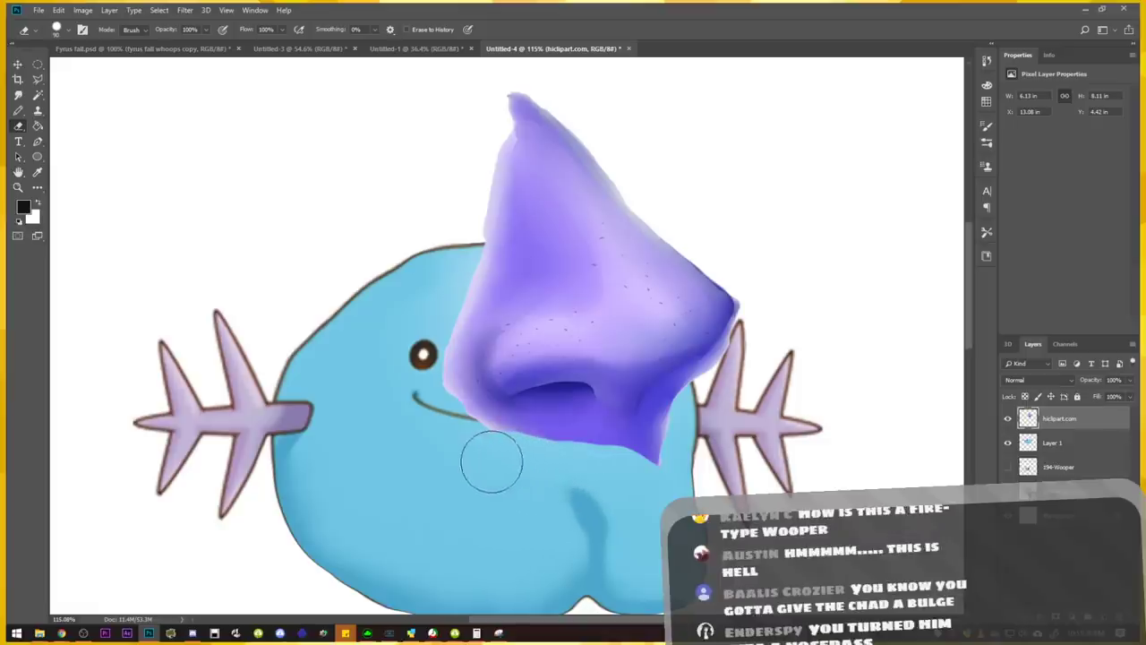
key(ctrl+z)
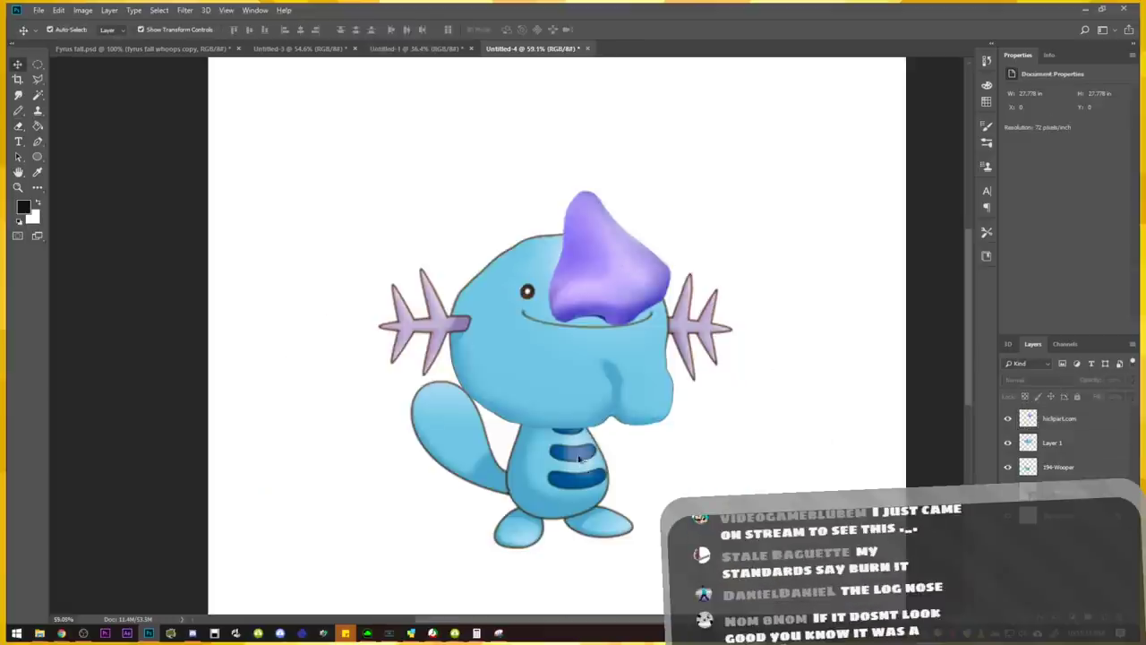
Select Layer 1, which holds Wooper's oversized head.
scroll(578, 439, up, 5)
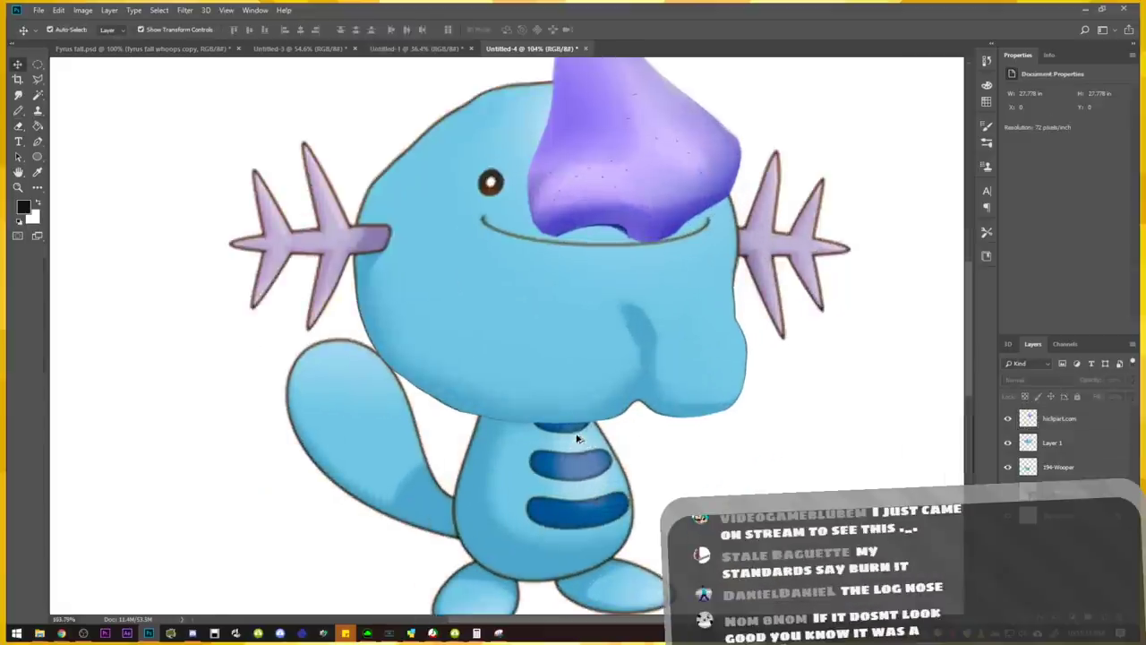
drag(612, 378, 614, 236)
scroll(499, 504, up, 1)
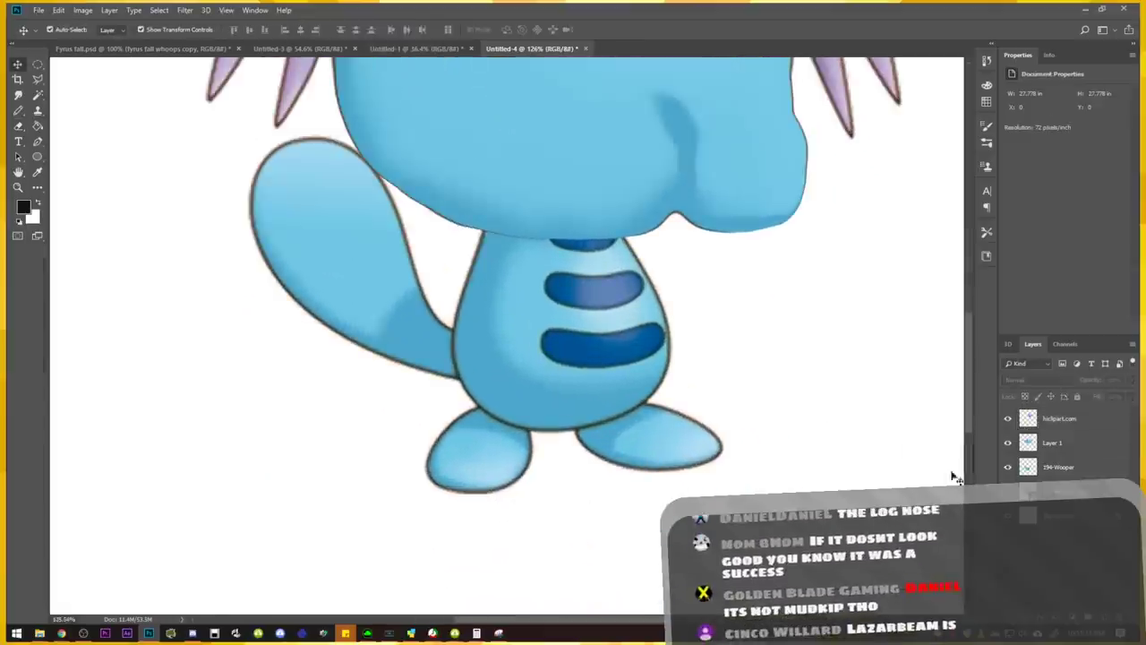
click(1048, 444)
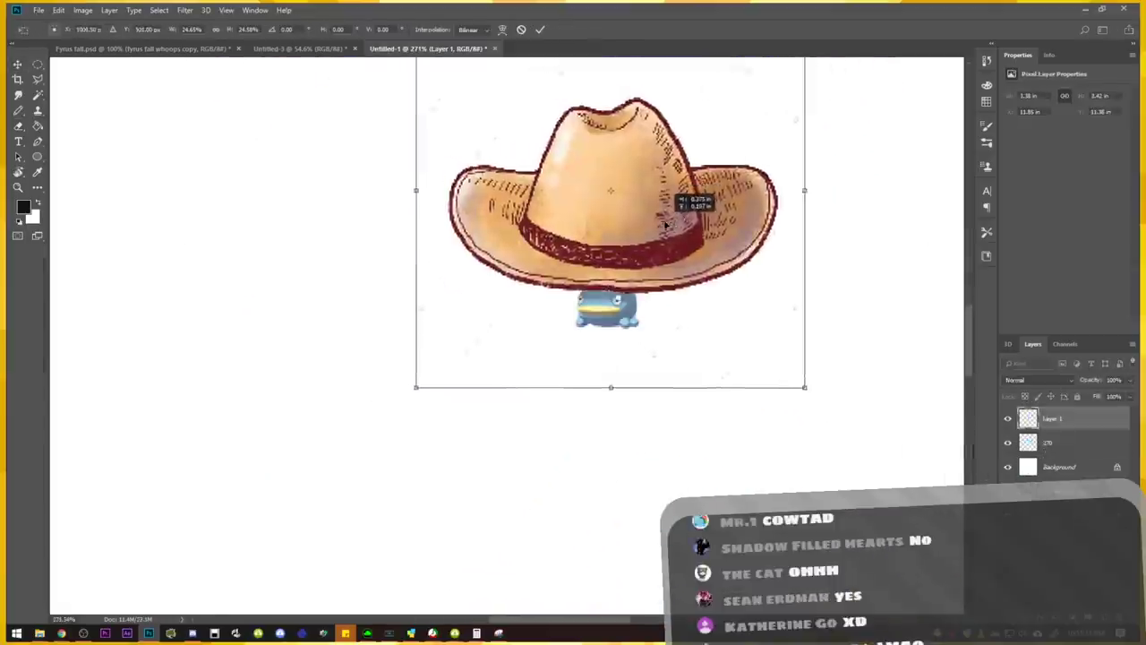
Position the scaled-down cowboy hat on top of Lotad's head and apply the transform.
drag(667, 218, 671, 232)
scroll(827, 323, up, 3)
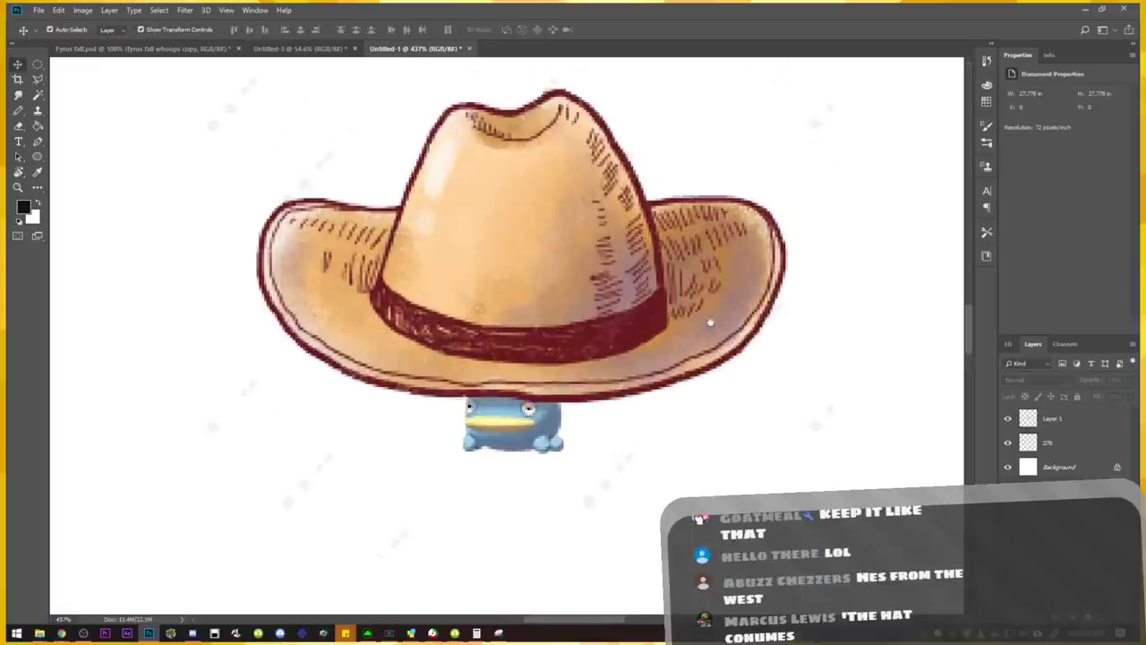
drag(714, 324, 749, 353)
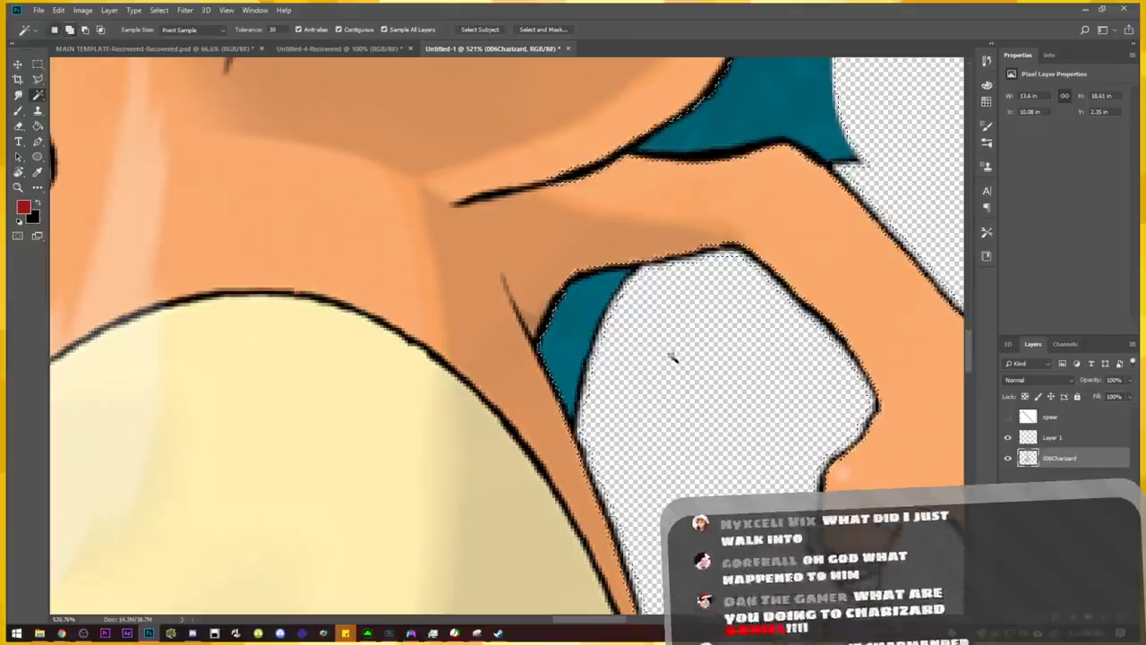
Delete the selected wing remnants around Charizard's arm from the 006Charizard layer and clear the selection.
key(Delete)
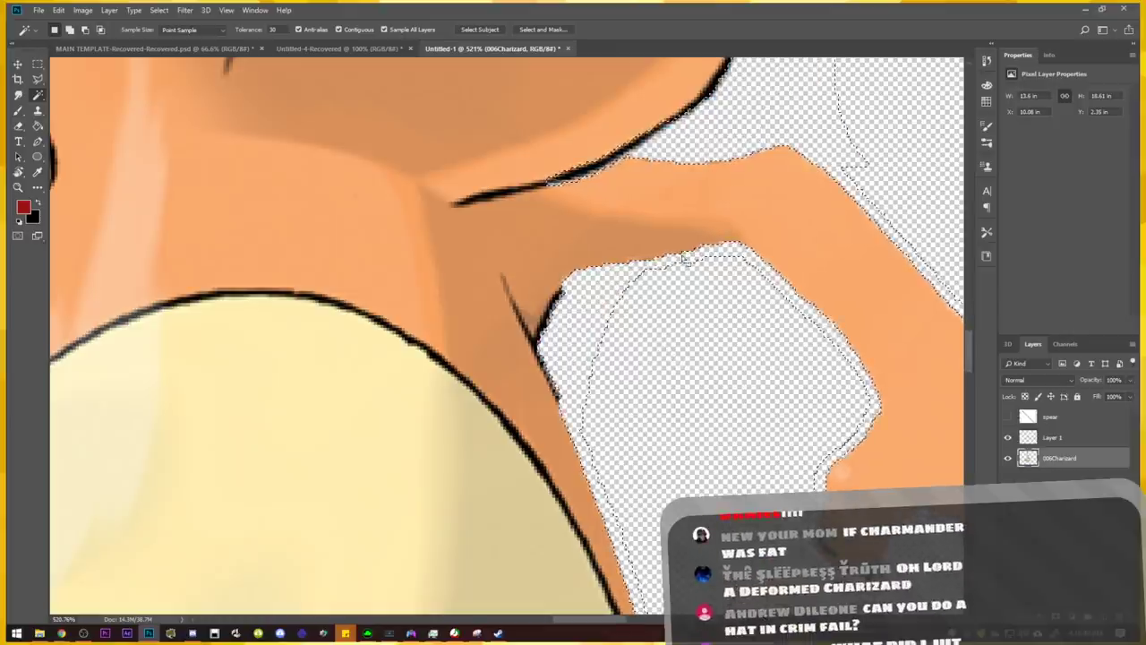
scroll(677, 302, down, 3)
scroll(676, 302, down, 4)
key(ctrl+d)
Erase the stray line in front of Charizard's snout on the 006Charizard layer.
scroll(757, 369, up, 6)
scroll(744, 258, up, 3)
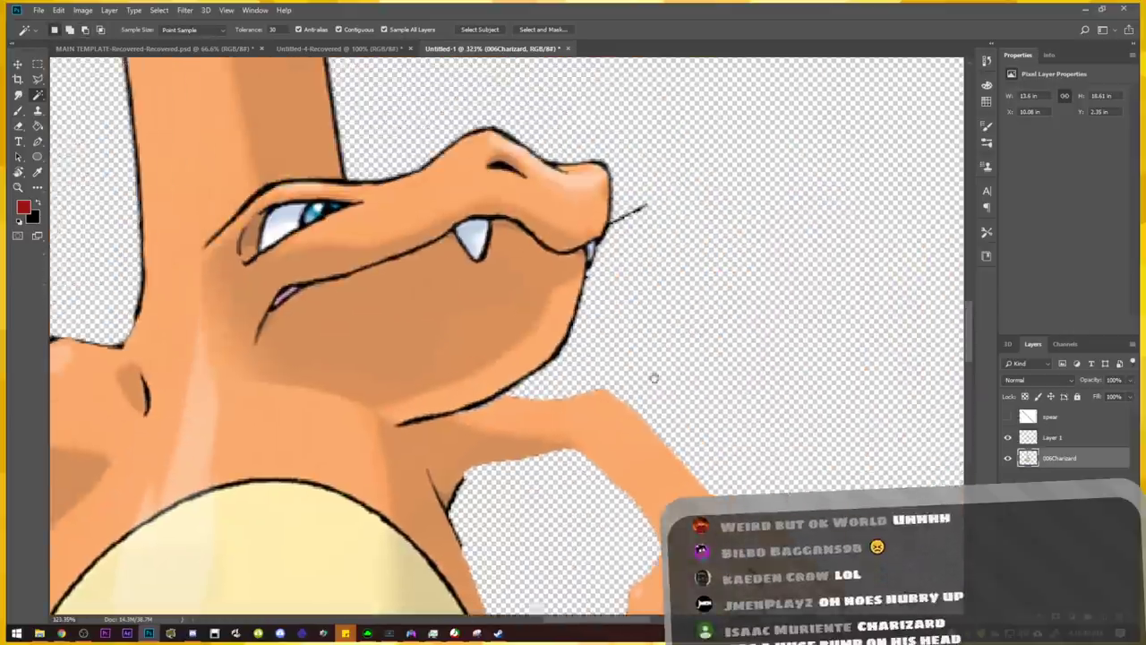
key(e)
scroll(671, 224, down, 3)
scroll(802, 368, down, 5)
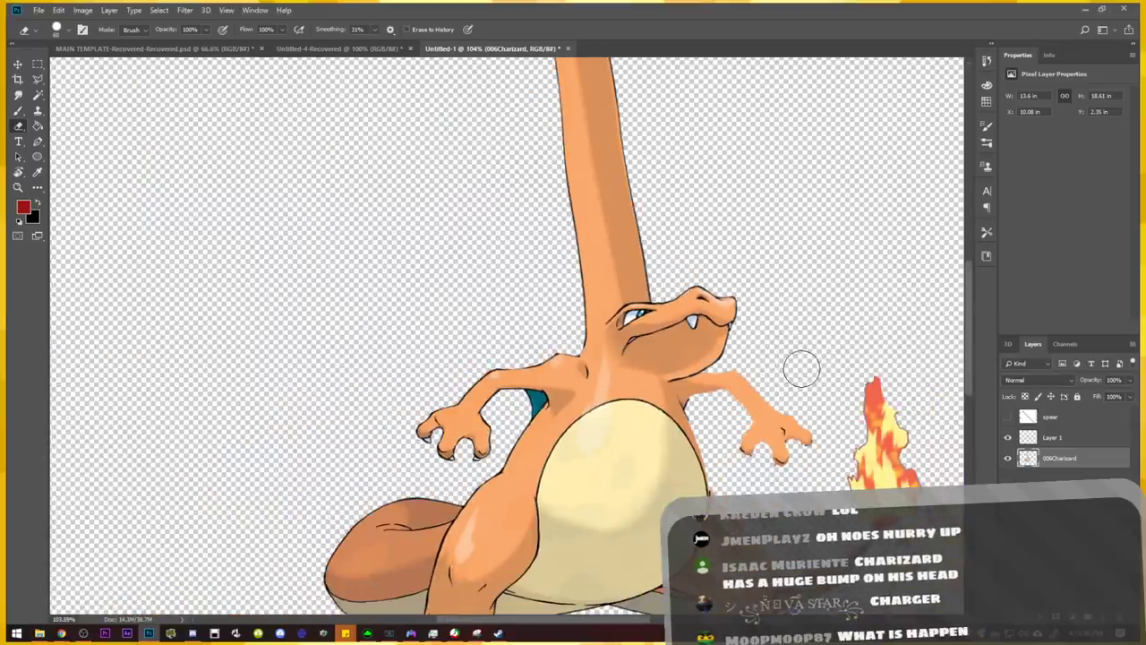
scroll(803, 368, down, 3)
key(v)
drag(723, 266, 615, 288)
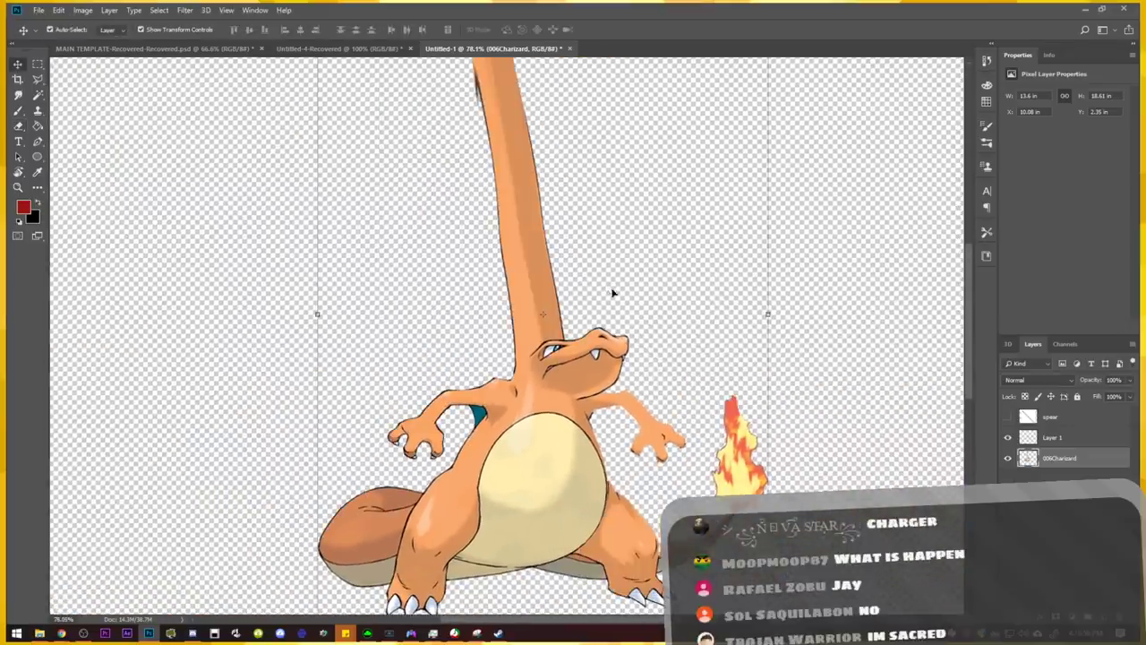
scroll(617, 282, down, 3)
scroll(616, 280, up, 3)
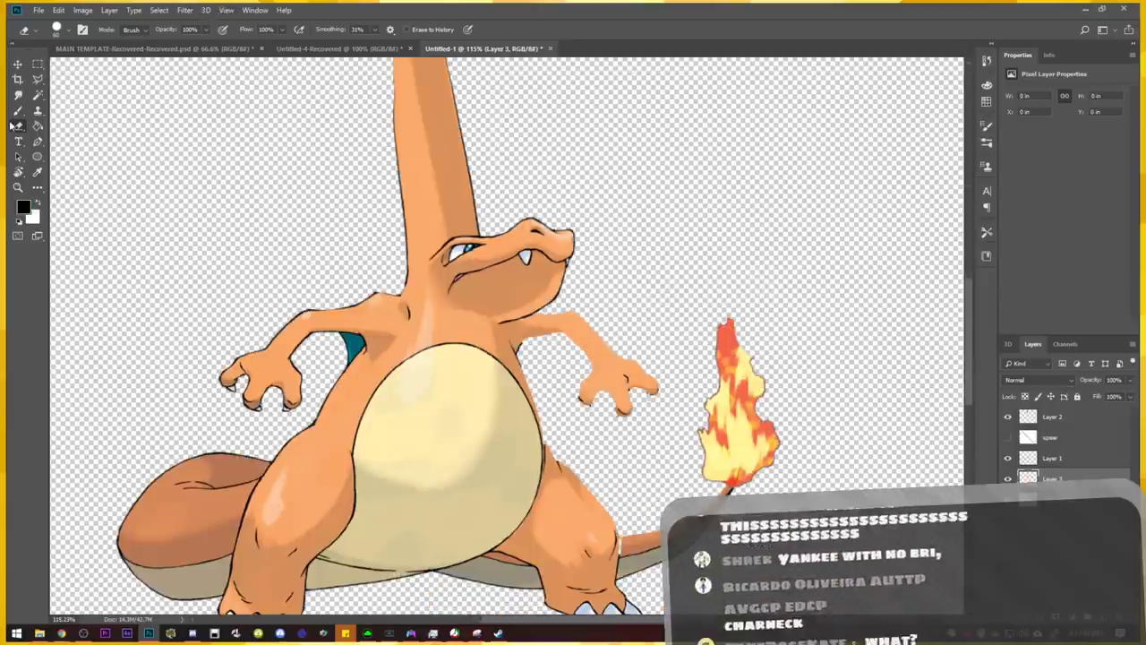
Paint a black brush outline along Charizard's arm below the snout.
click(18, 110)
mouse_move(510, 314)
mouse_down()
mouse_move(615, 365)
mouse_move(625, 390)
mouse_up()
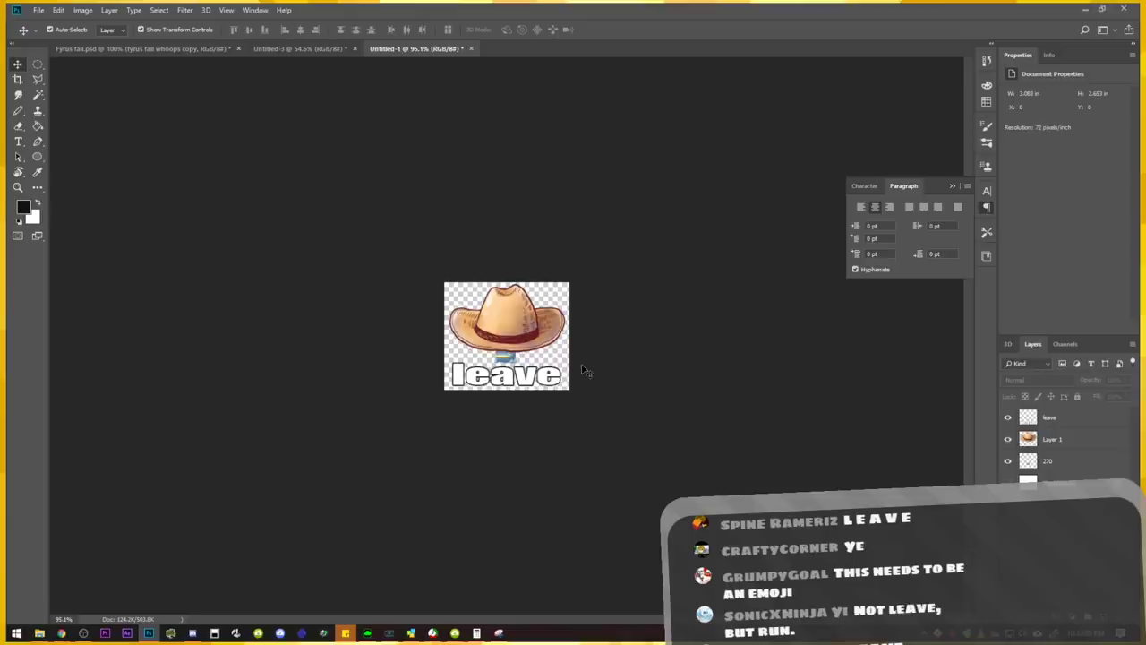
Nudge the "leave" text slightly upward beneath Lotad and the hat.
scroll(584, 371, up, 5)
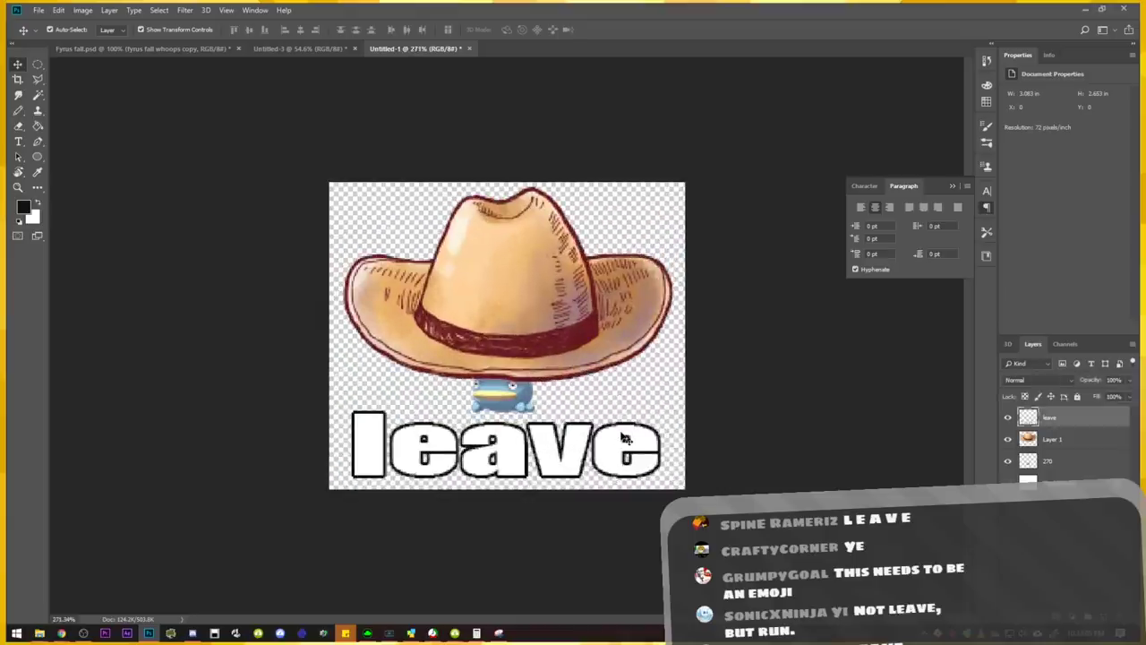
drag(625, 439, 631, 421)
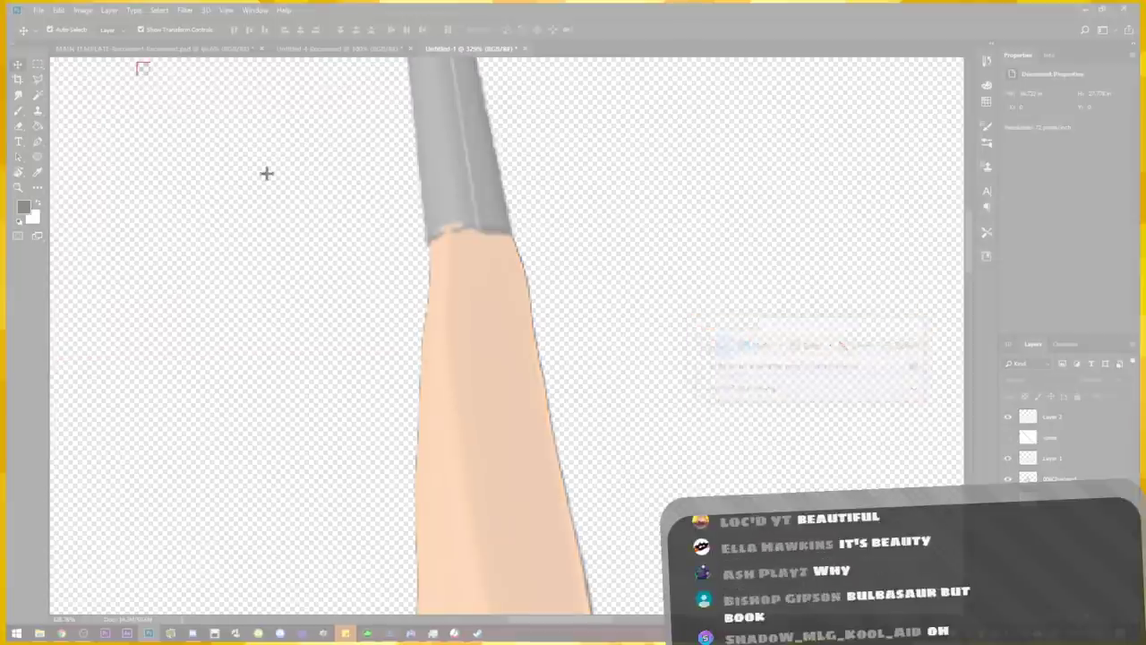
Capture a screen snip of the joint where the spear shaft meets Charizard's neck.
drag(331, 216, 804, 514)
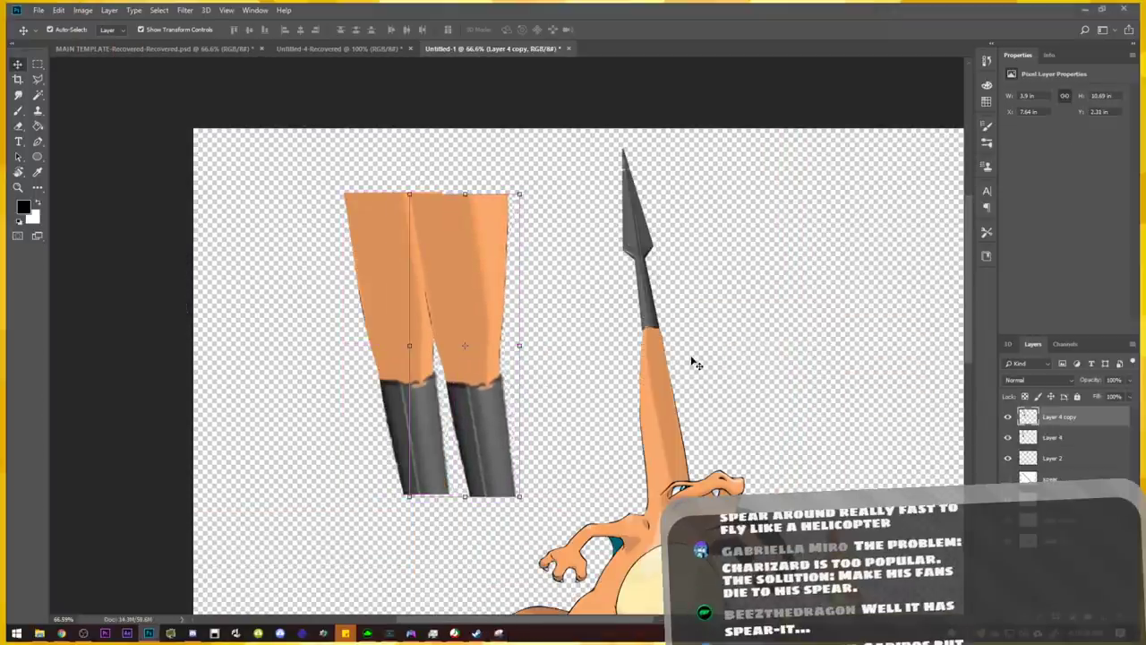
Deselect Layer 4 copy and examine the two enlarged spear-and-neck joint pieces up close.
scroll(455, 394, up, 1)
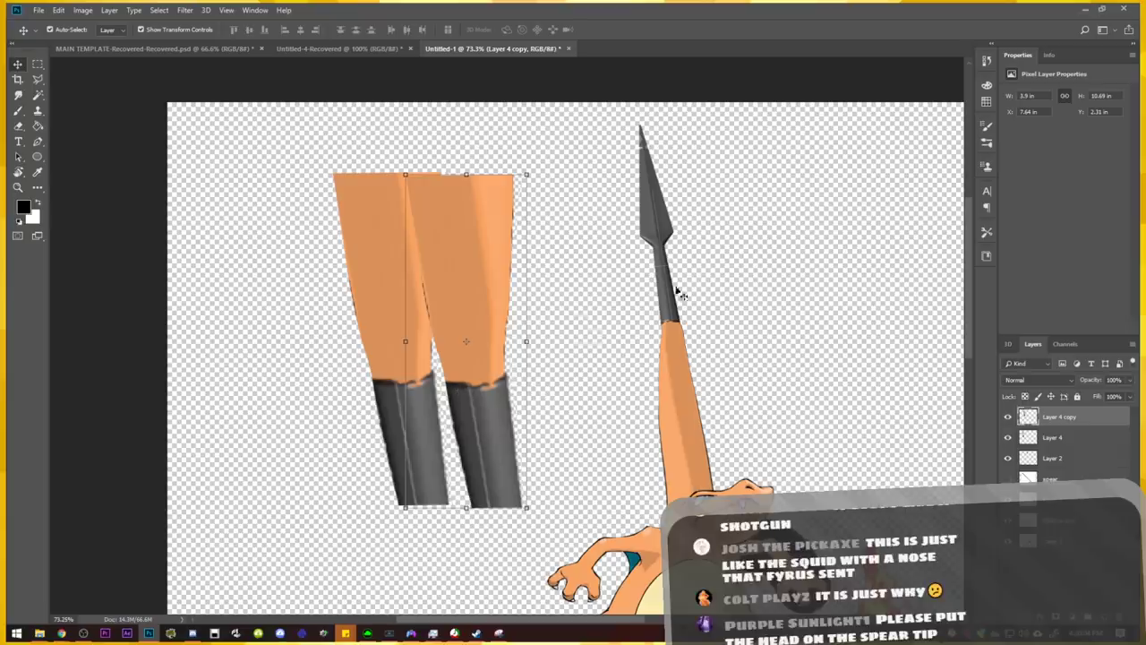
click(741, 275)
scroll(358, 393, up, 5)
scroll(594, 417, up, 1)
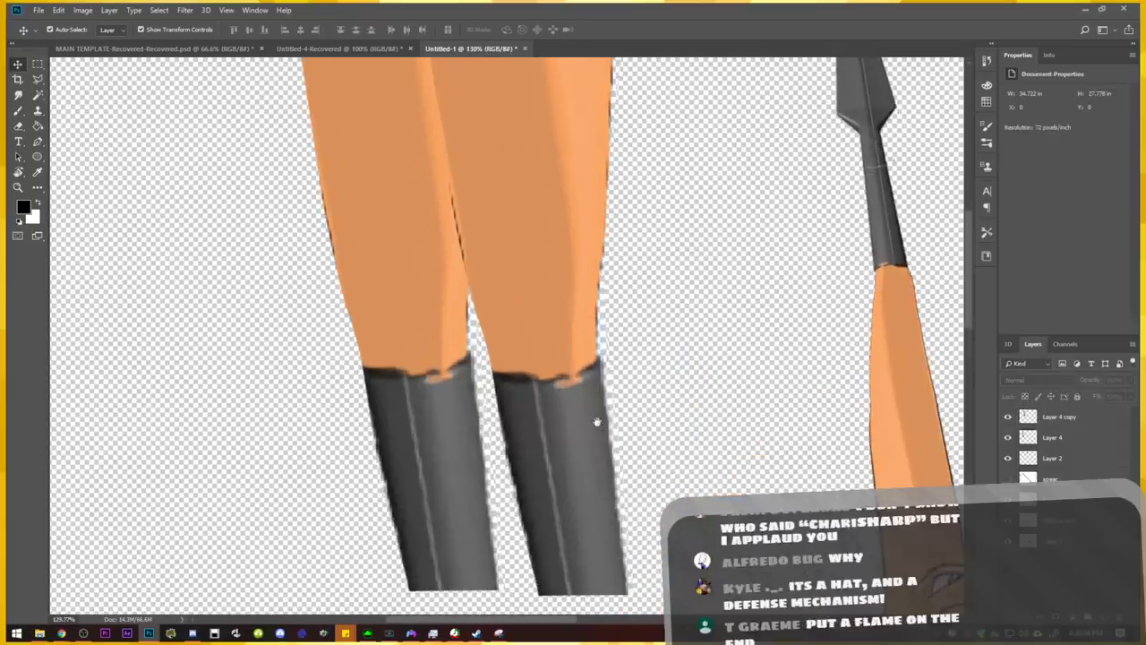
Paint a large black scalloped brush shape across the tops of the two spear-and-neck leg pieces.
scroll(597, 421, down, 3)
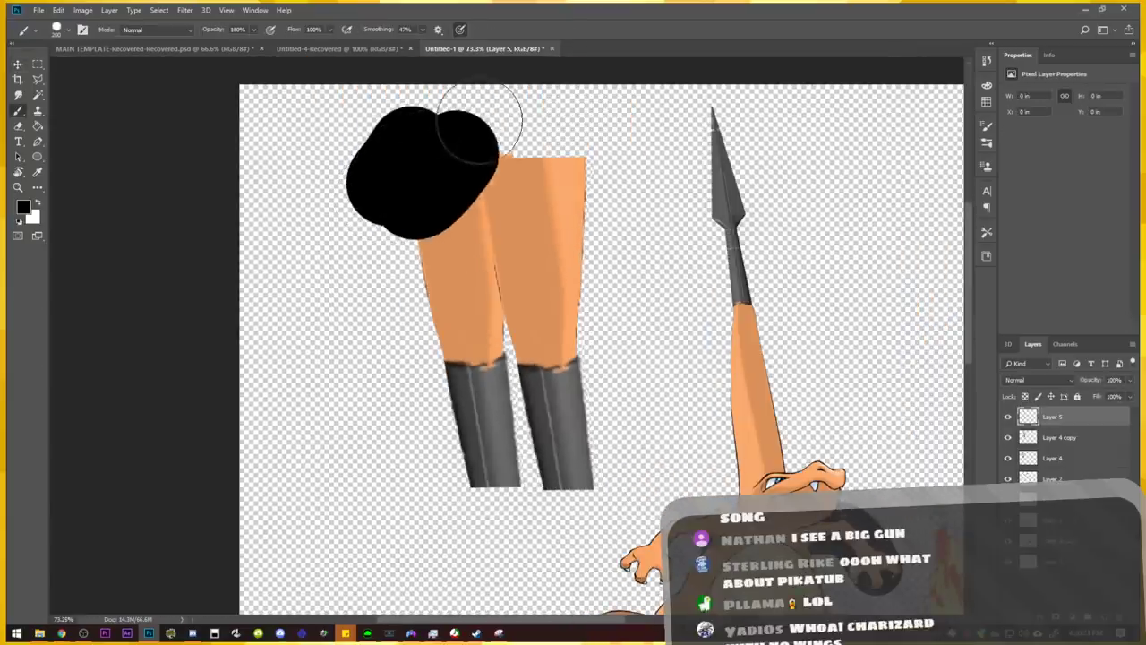
mouse_move(479, 123)
mouse_down()
mouse_move(464, 218)
mouse_move(503, 146)
mouse_move(520, 148)
mouse_move(586, 212)
mouse_move(545, 129)
mouse_move(624, 191)
mouse_up()
drag(656, 399, 654, 349)
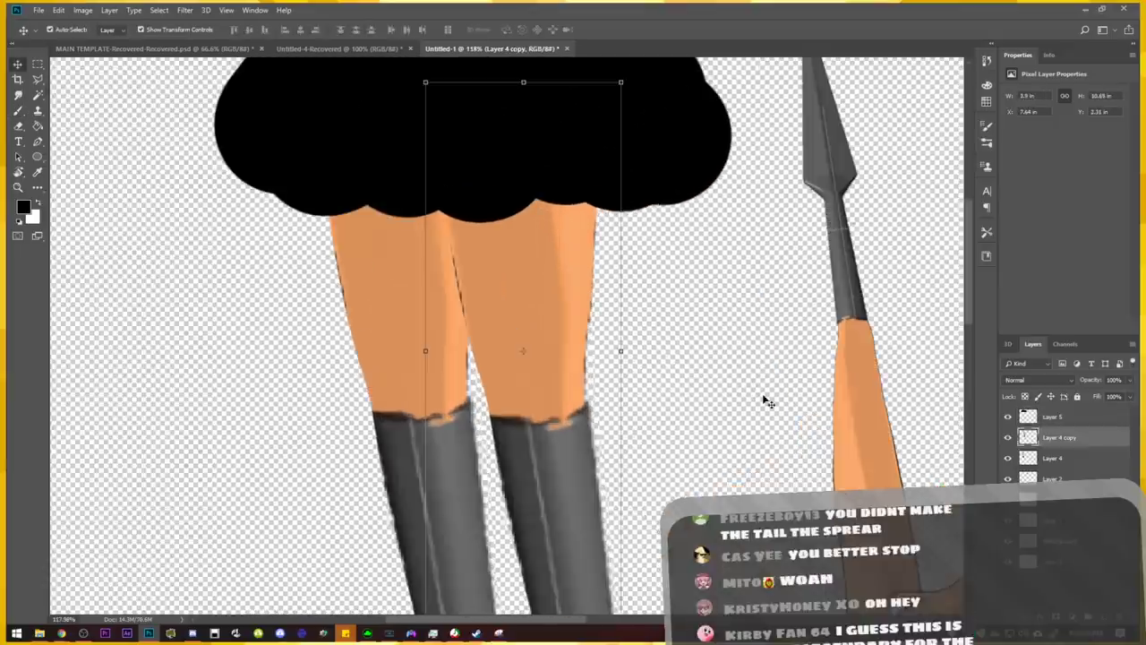
click(763, 399)
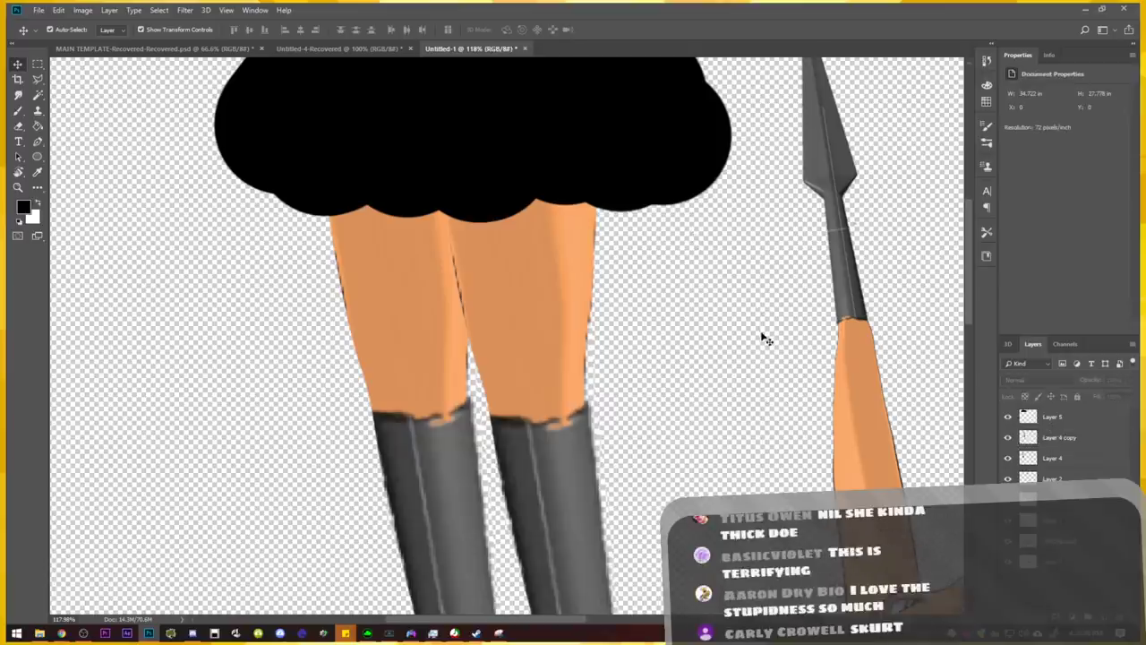
Examine the whole Charizard composition, checking the black-outlined arm up close and the leg pieces beside it.
scroll(678, 379, down, 3)
scroll(515, 428, up, 2)
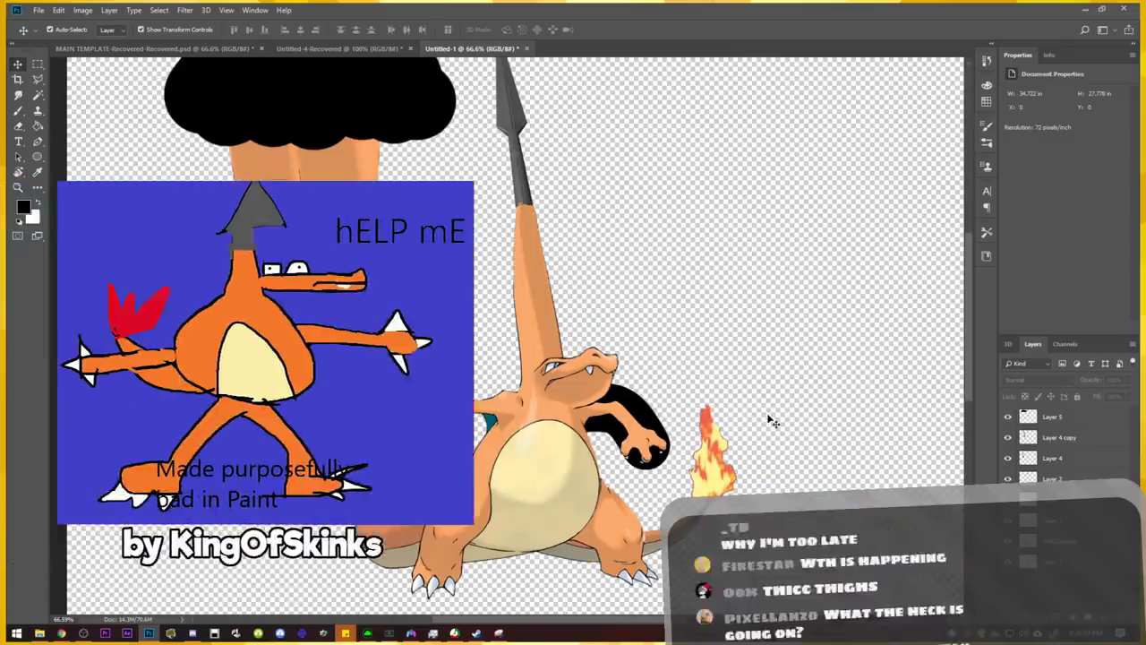
scroll(627, 385, up, 5)
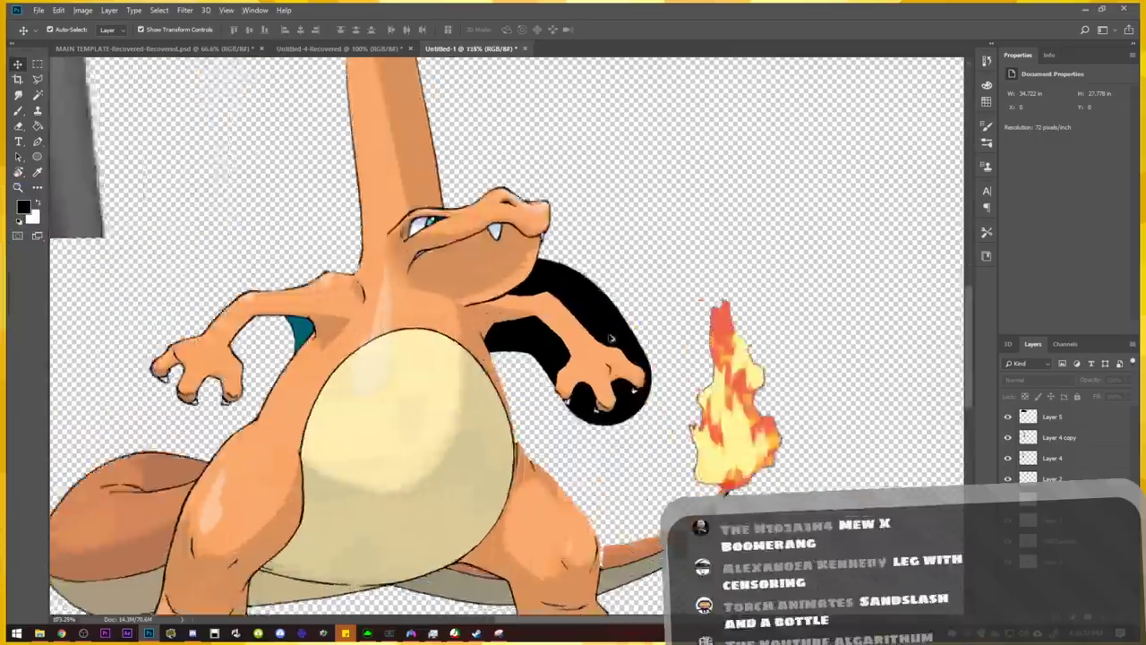
scroll(615, 339, up, 3)
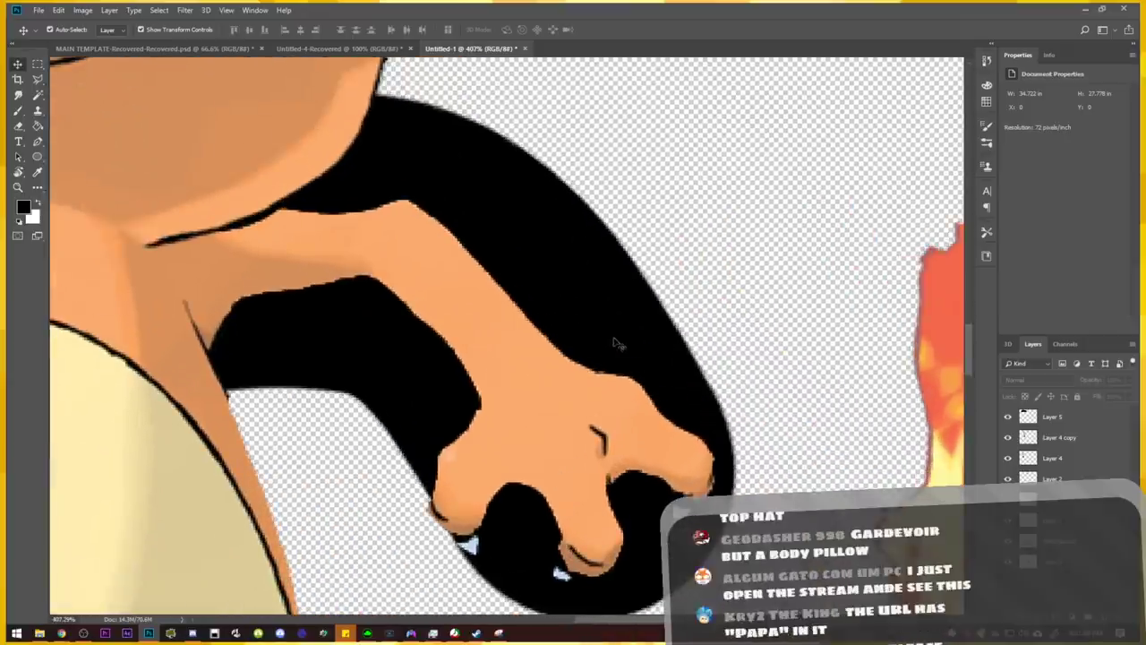
scroll(565, 365, down, 8)
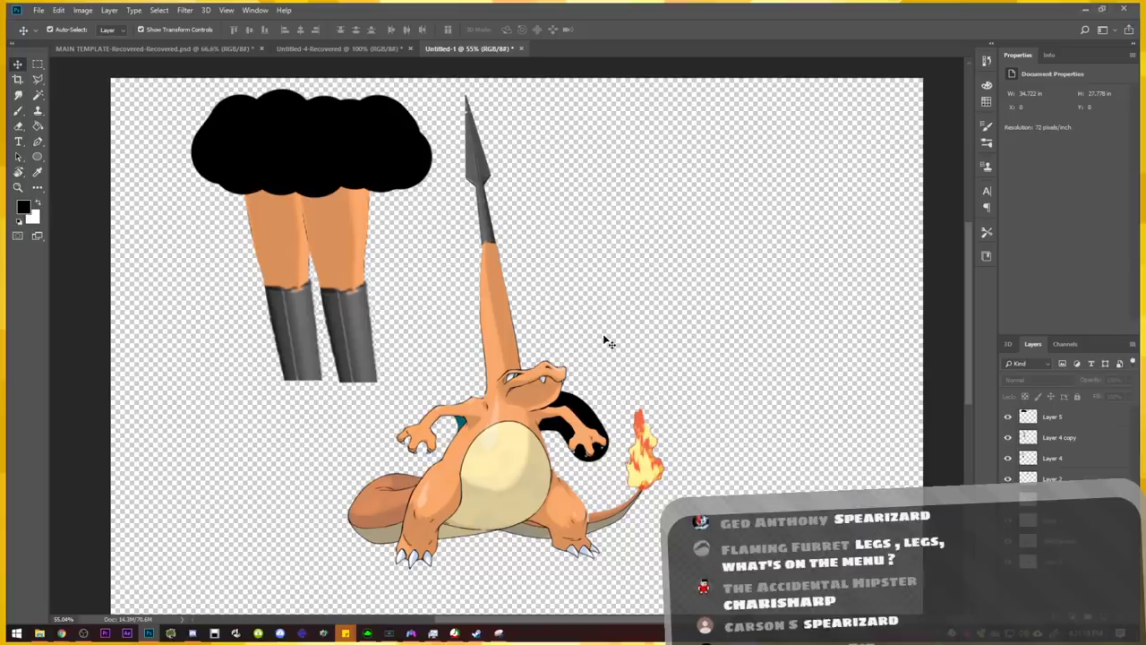
scroll(616, 392, up, 2)
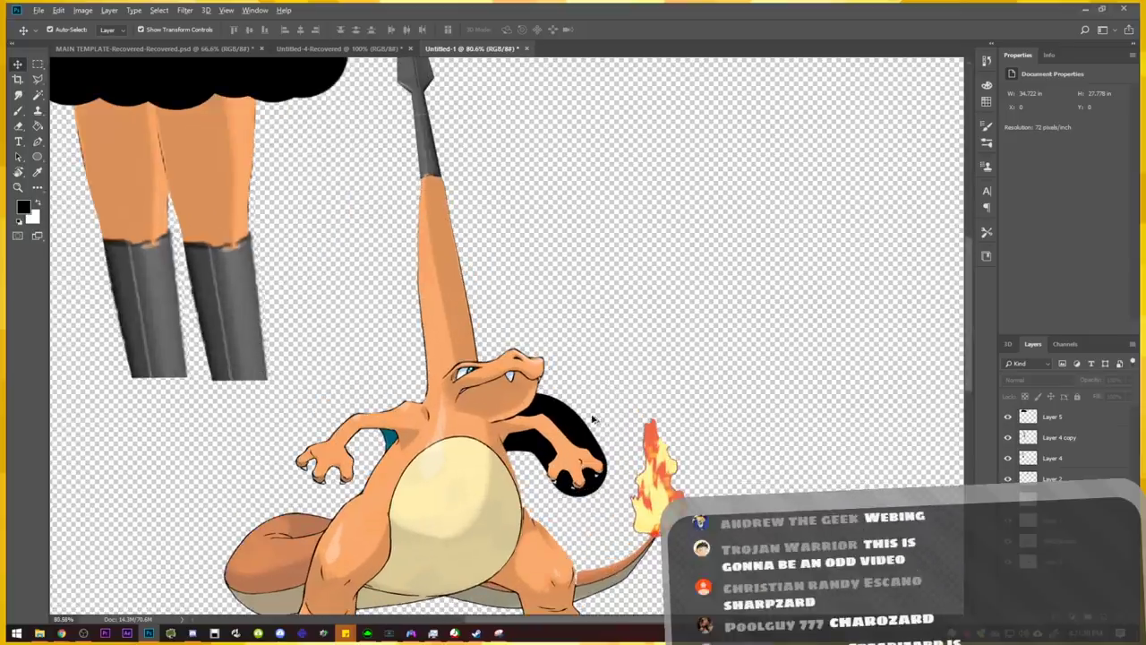
scroll(592, 418, down, 1)
scroll(608, 405, down, 1)
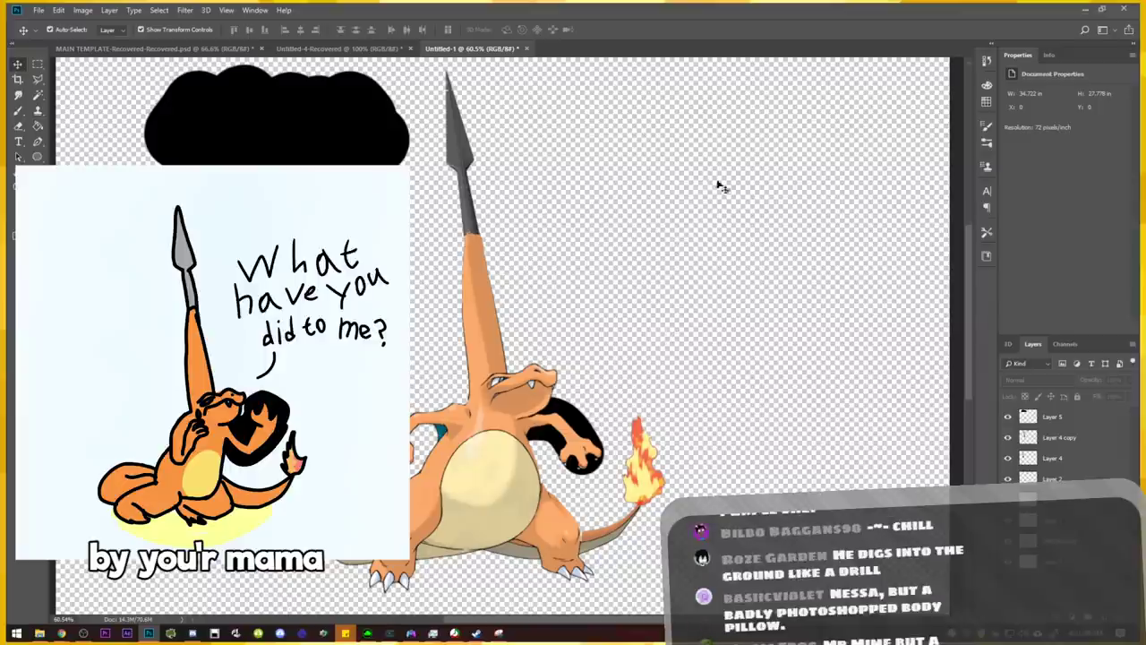
Create a new document from a recent custom 72 ppi preset.
right_click(569, 50)
click(612, 102)
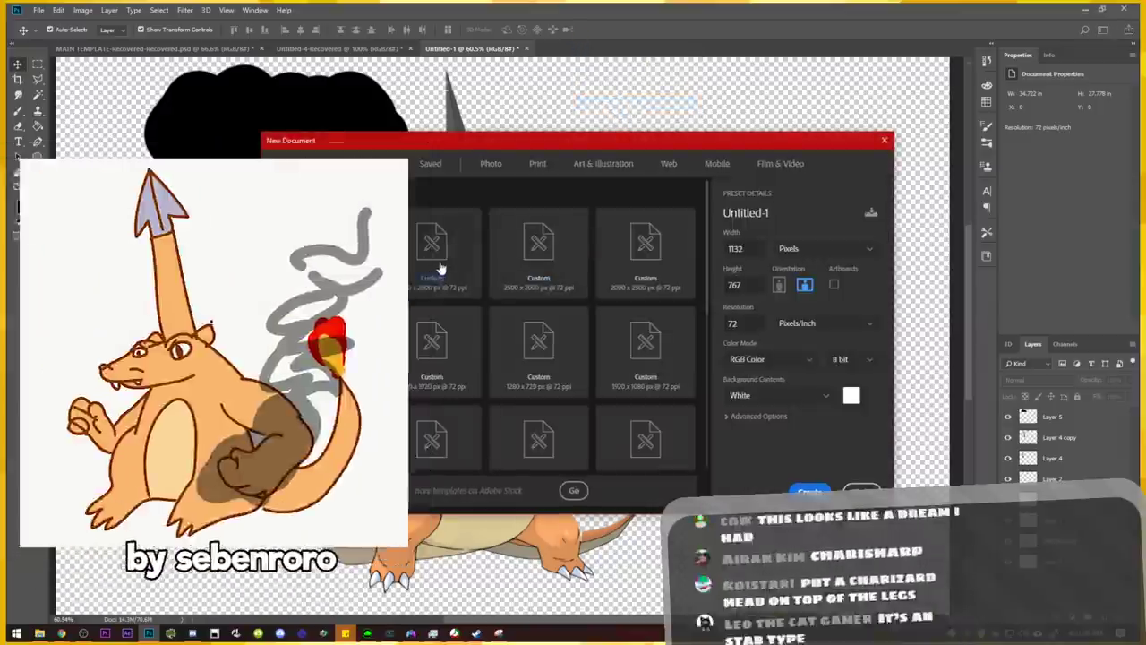
double_click(441, 266)
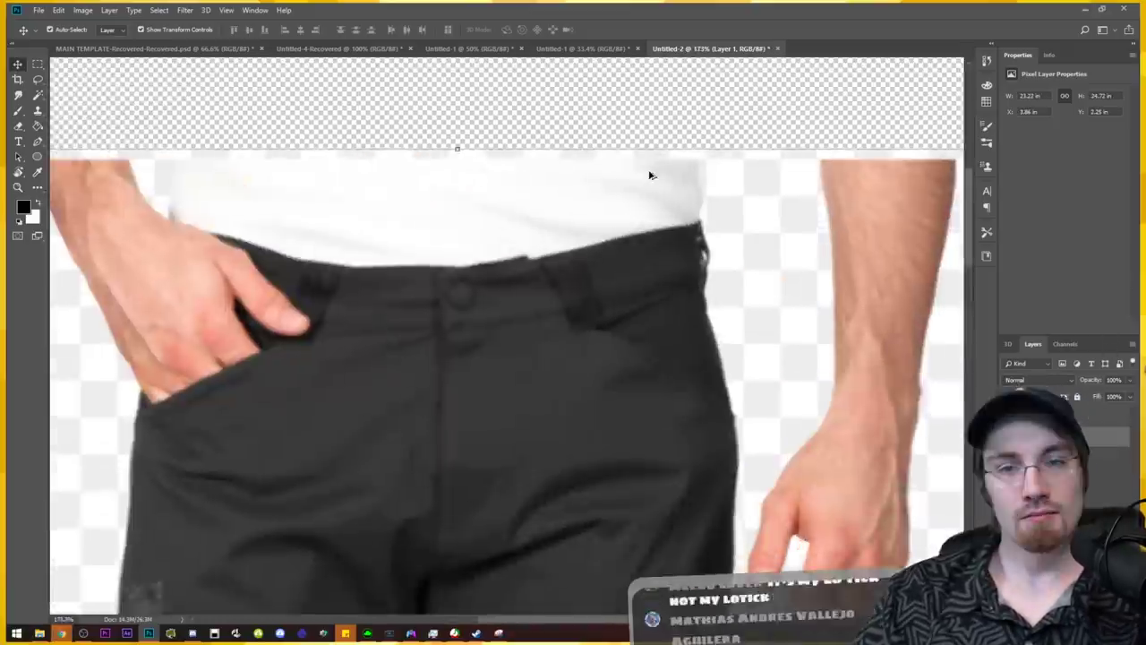
scroll(651, 174, up, 4)
drag(436, 266, 614, 245)
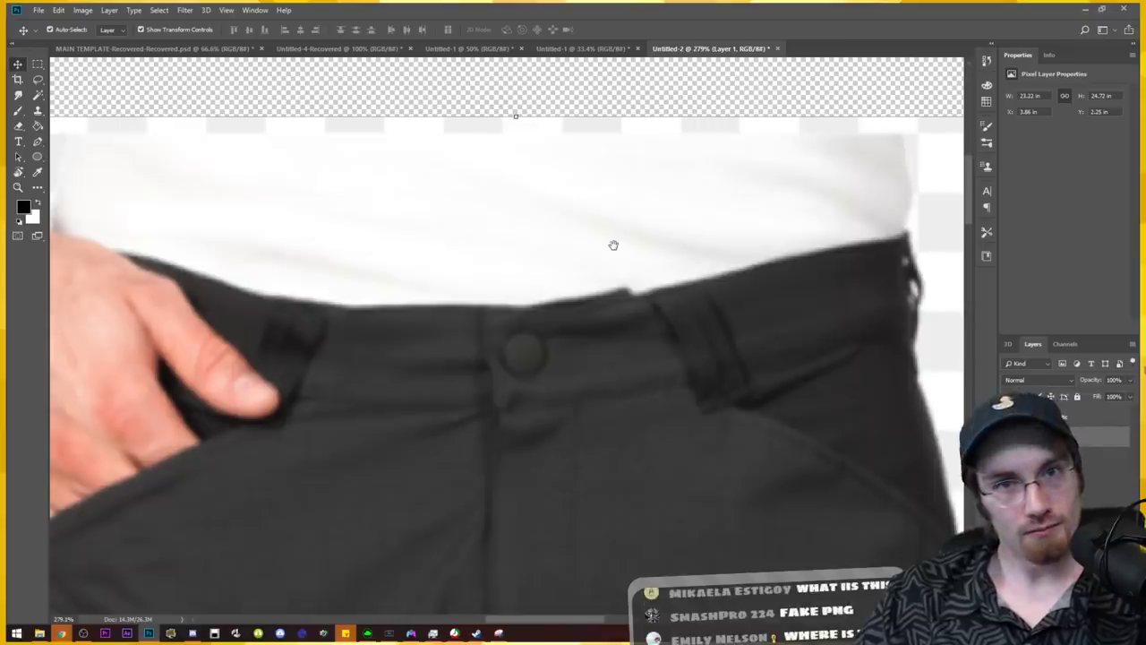
scroll(614, 249, down, 5)
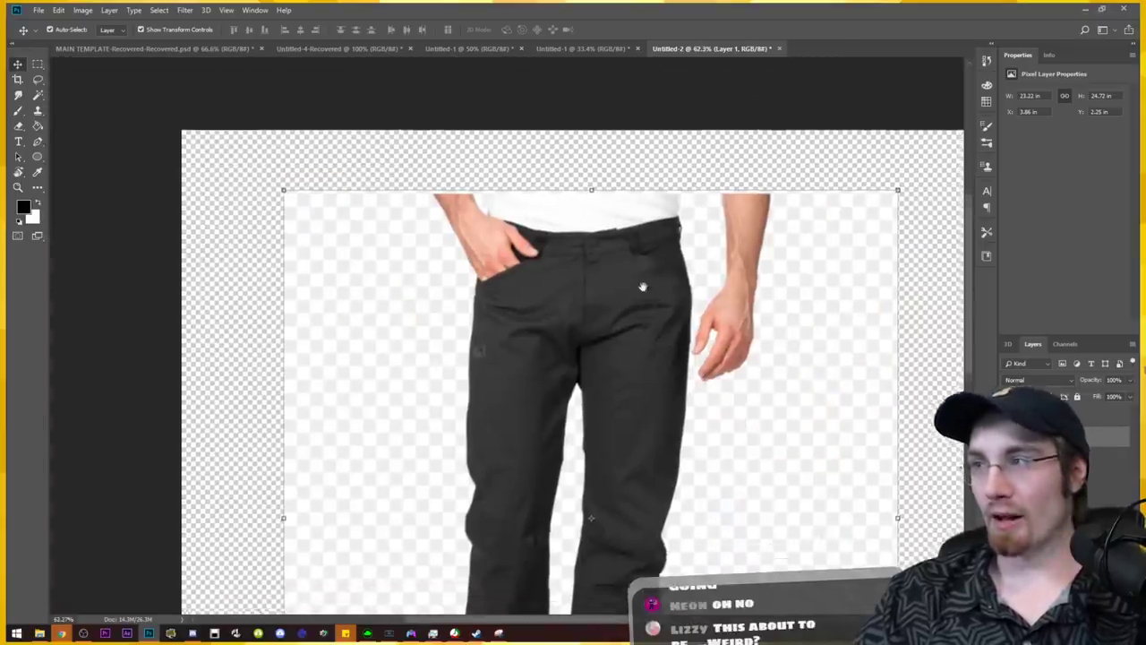
scroll(627, 248, down, 1)
scroll(699, 262, down, 1)
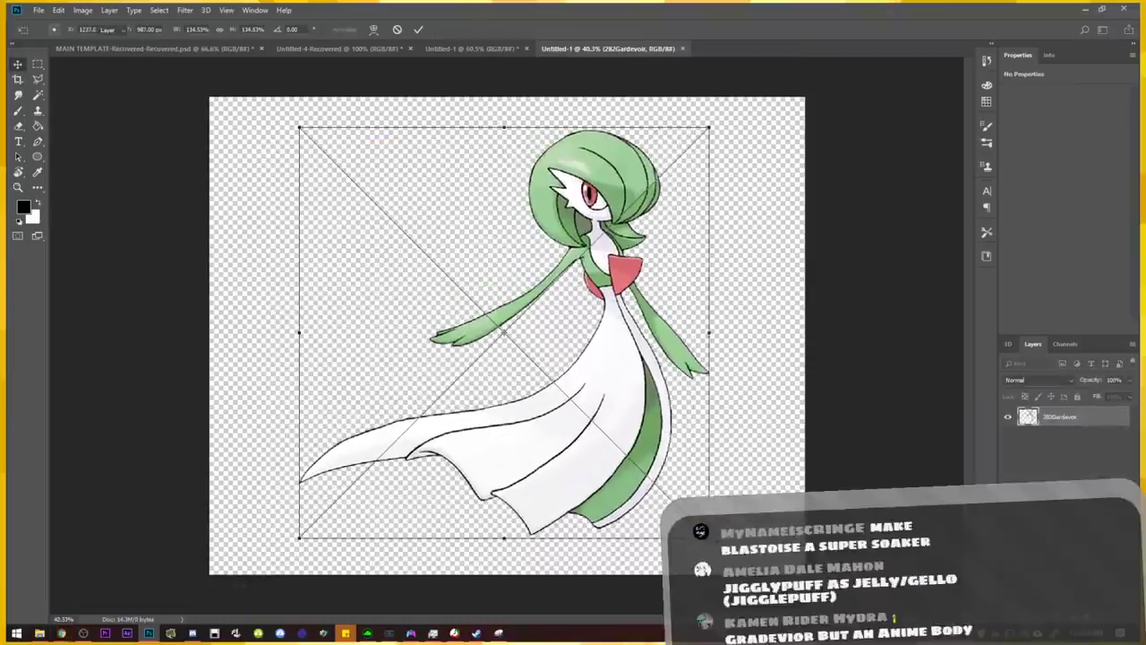
Commit the Gardevoir image scaled to 134.53% and put away the browser window with the body pillow page.
key(Return)
scroll(589, 375, up, 2)
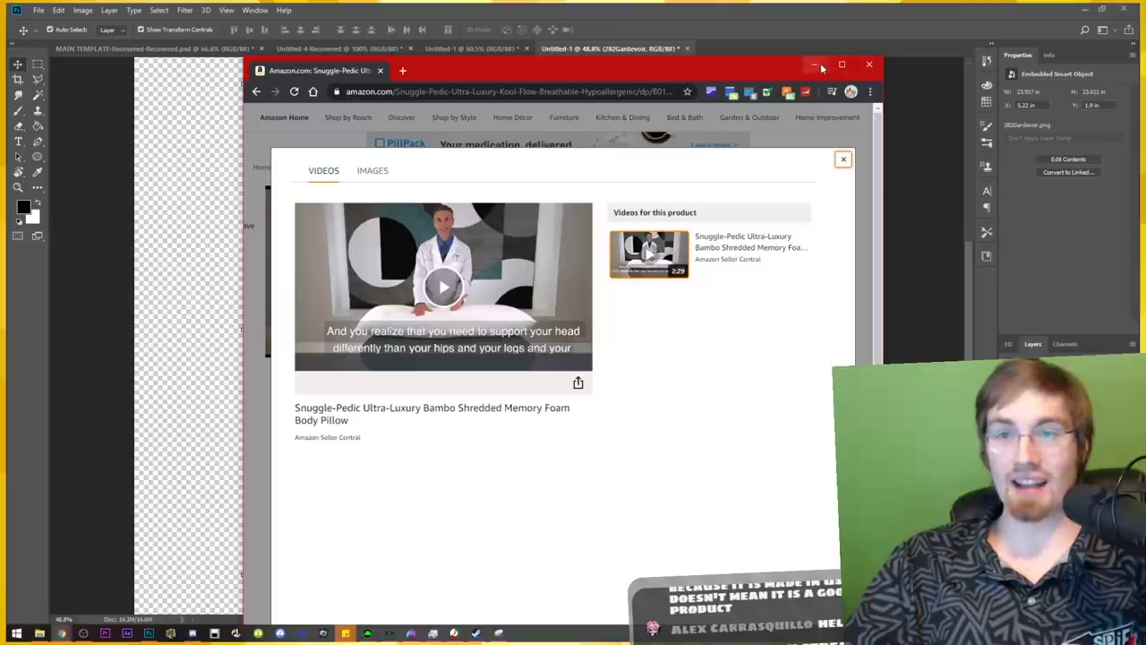
click(817, 66)
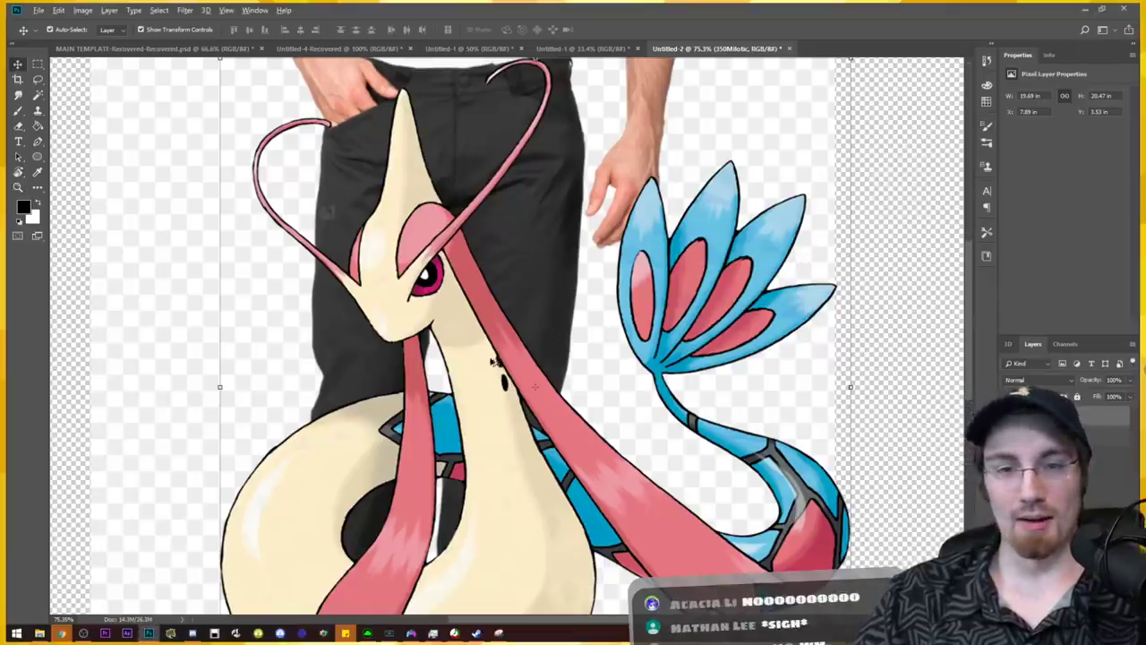
Move Milotic up over the trousers photo so its coiled body overlaps the waist.
scroll(491, 361, down, 4)
drag(485, 456, 508, 351)
scroll(555, 369, up, 5)
scroll(561, 360, down, 6)
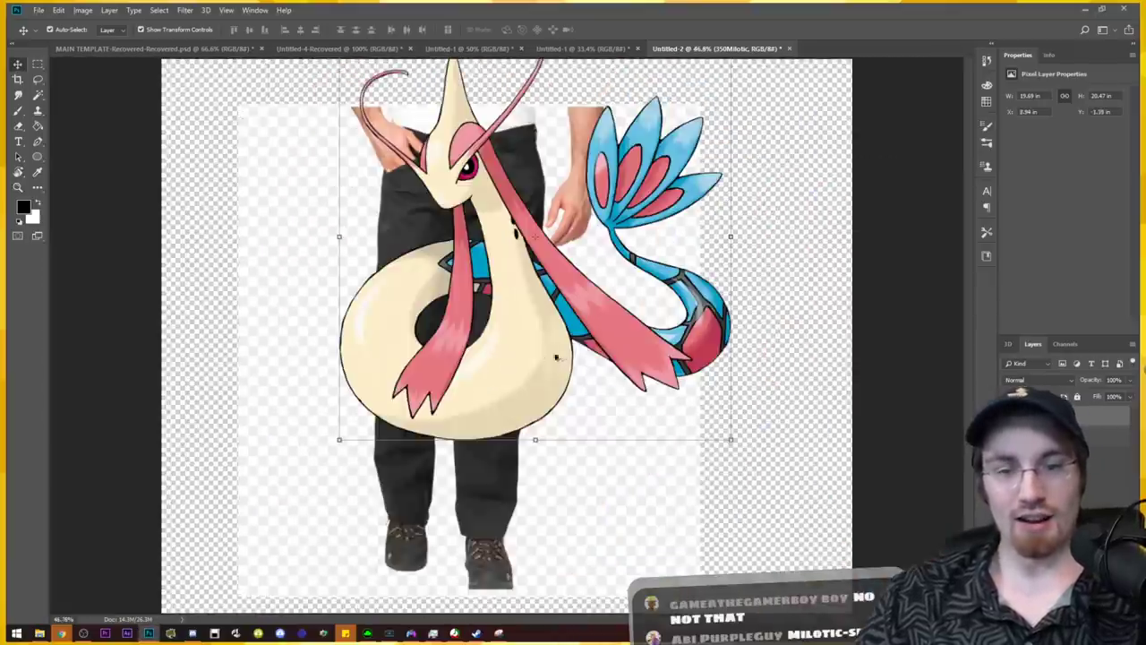
drag(304, 273, 313, 413)
drag(475, 346, 493, 274)
scroll(493, 273, up, 5)
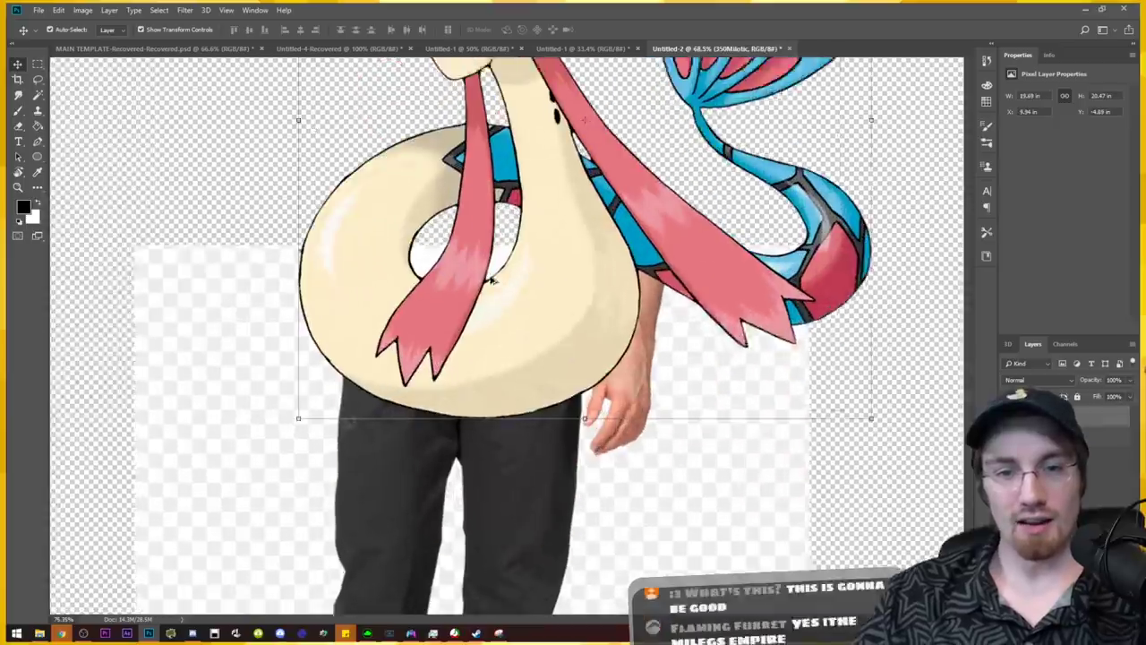
scroll(582, 312, down, 9)
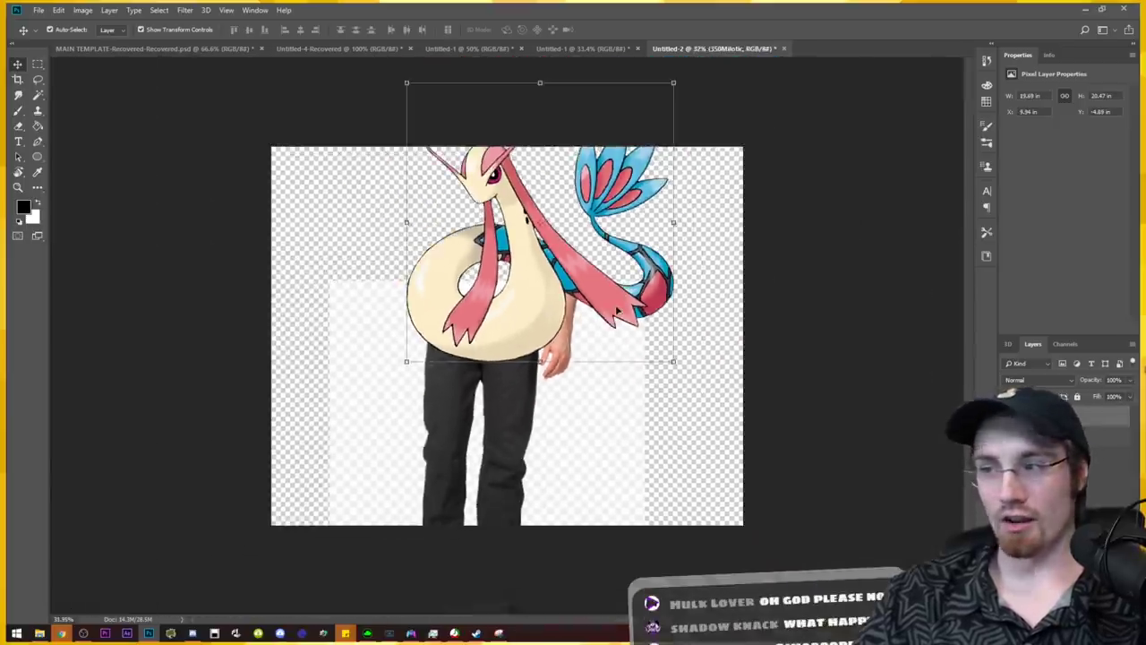
drag(555, 317, 527, 307)
Scale Milotic down to about 70% and move it back down onto the waist of the trousers.
key(ctrl+t)
scroll(529, 309, up, 2)
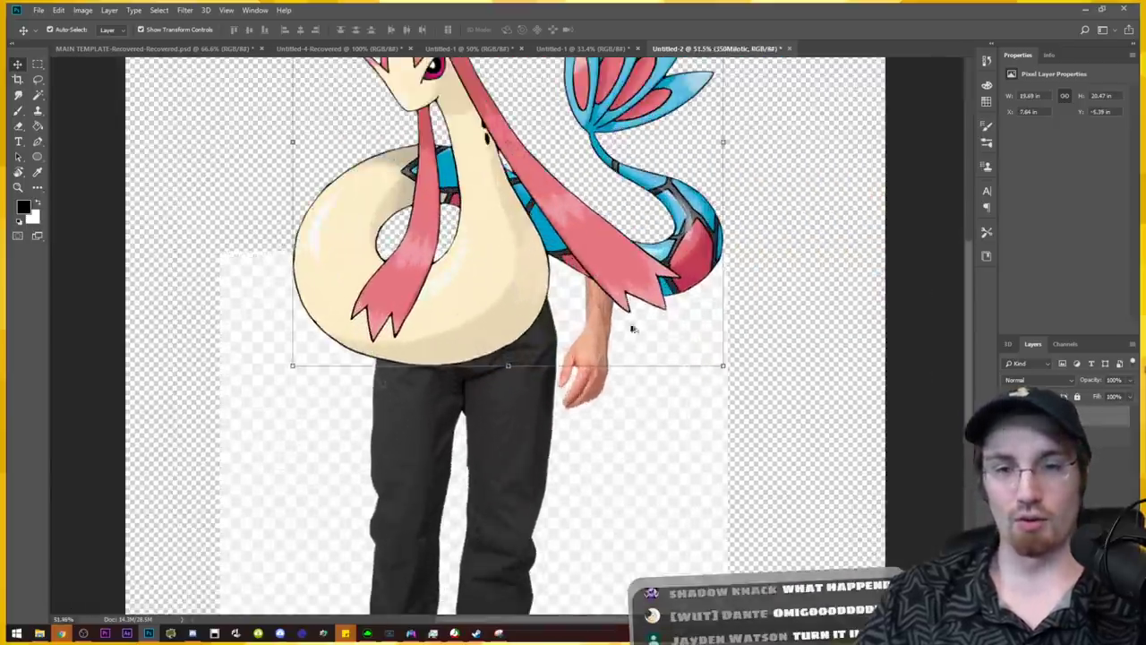
drag(674, 322, 602, 249)
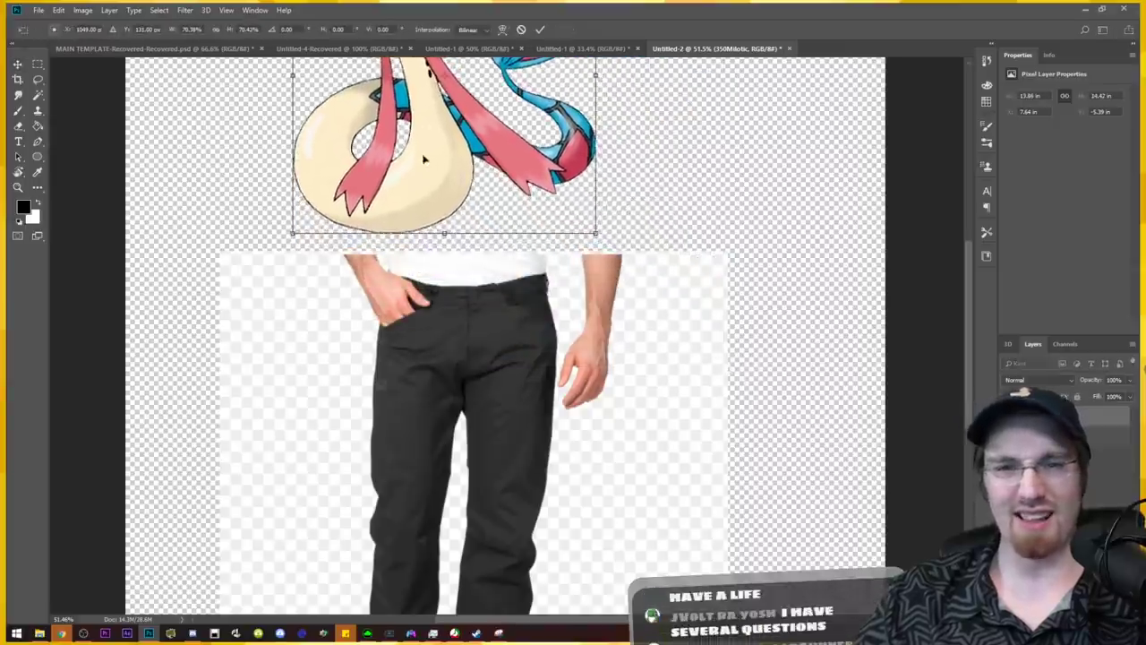
drag(420, 177, 489, 296)
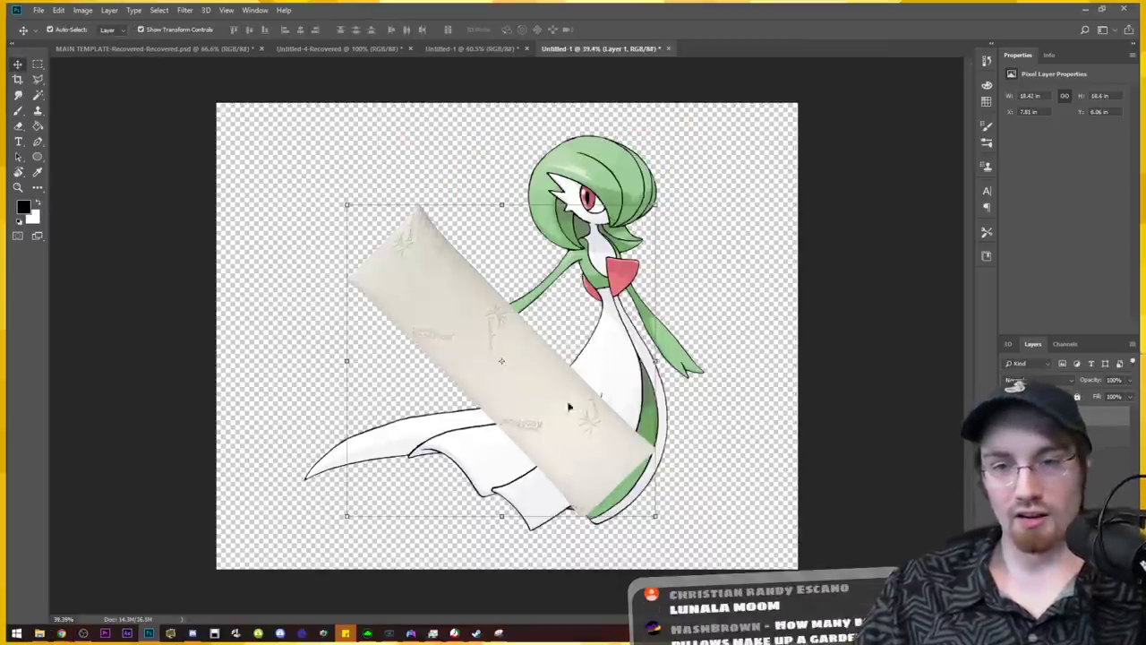
Move the body pillow away from Gardevoir and rasterize the Gardevoir layer.
drag(587, 404, 375, 372)
right_click(1078, 436)
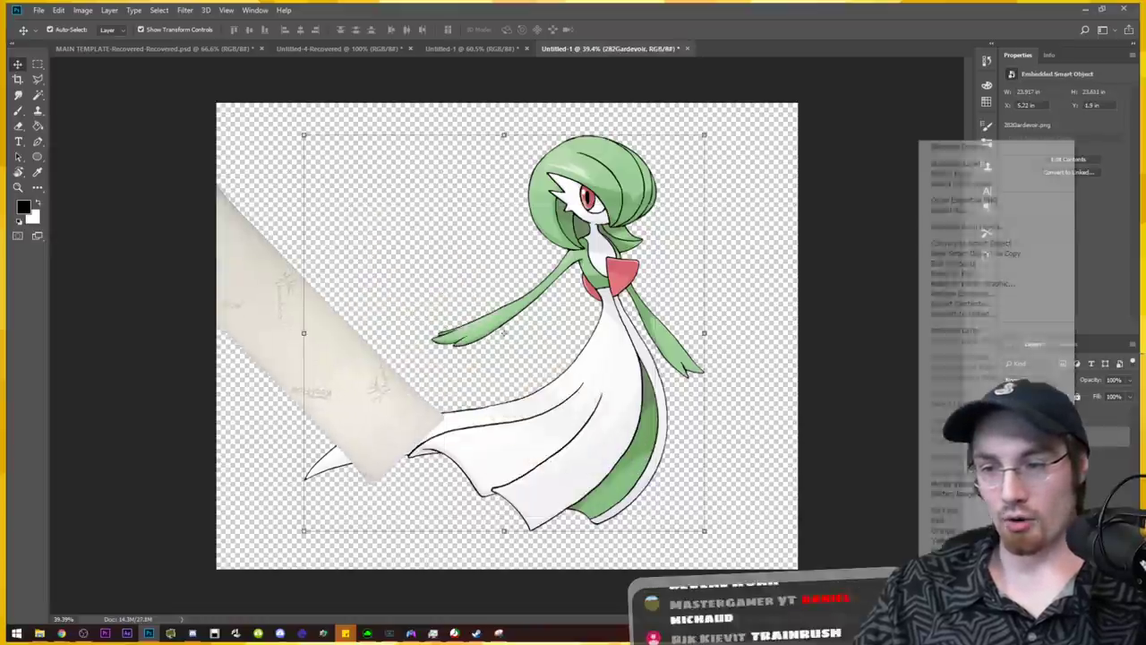
click(973, 331)
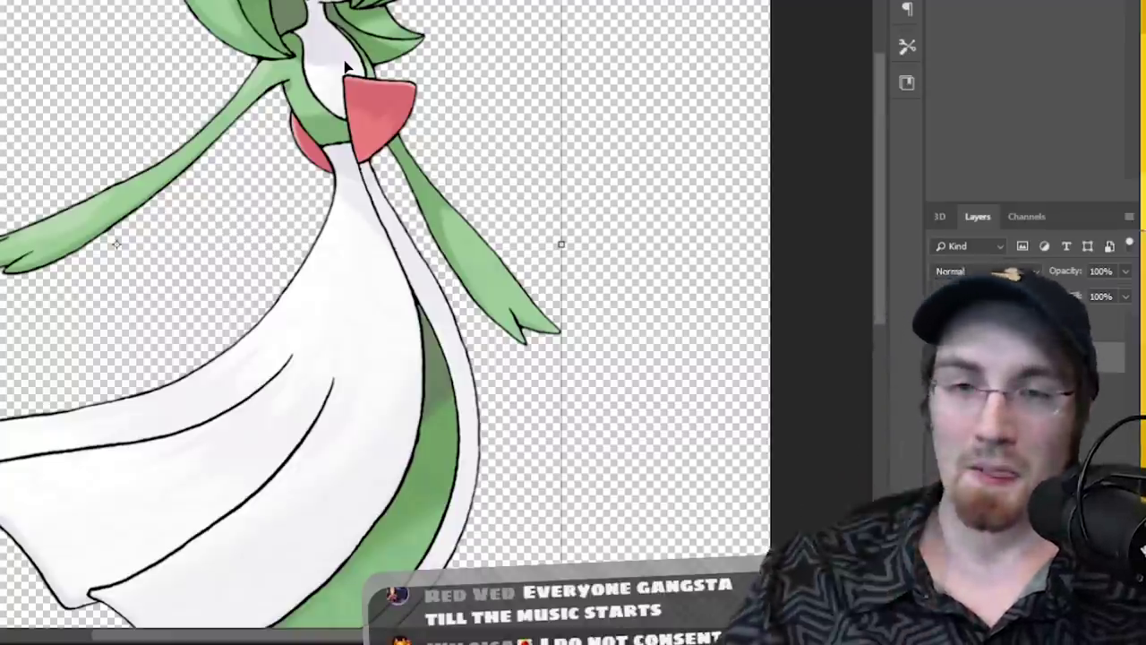
Reduce the Eraser's brush size and start erasing in the white area of Gardevoir's neck.
scroll(626, 228, up, 5)
scroll(361, 42, up, 4)
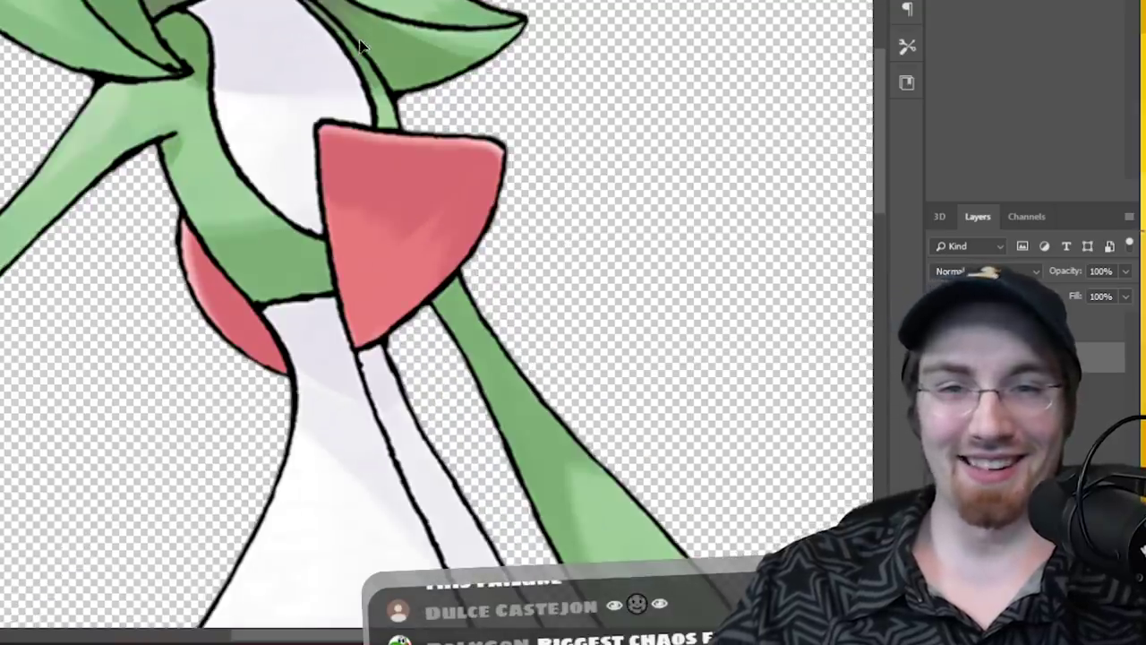
key(e)
key(bracketleft)
key(bracketleft)
key(bracketleft)
key(bracketleft)
key(bracketleft)
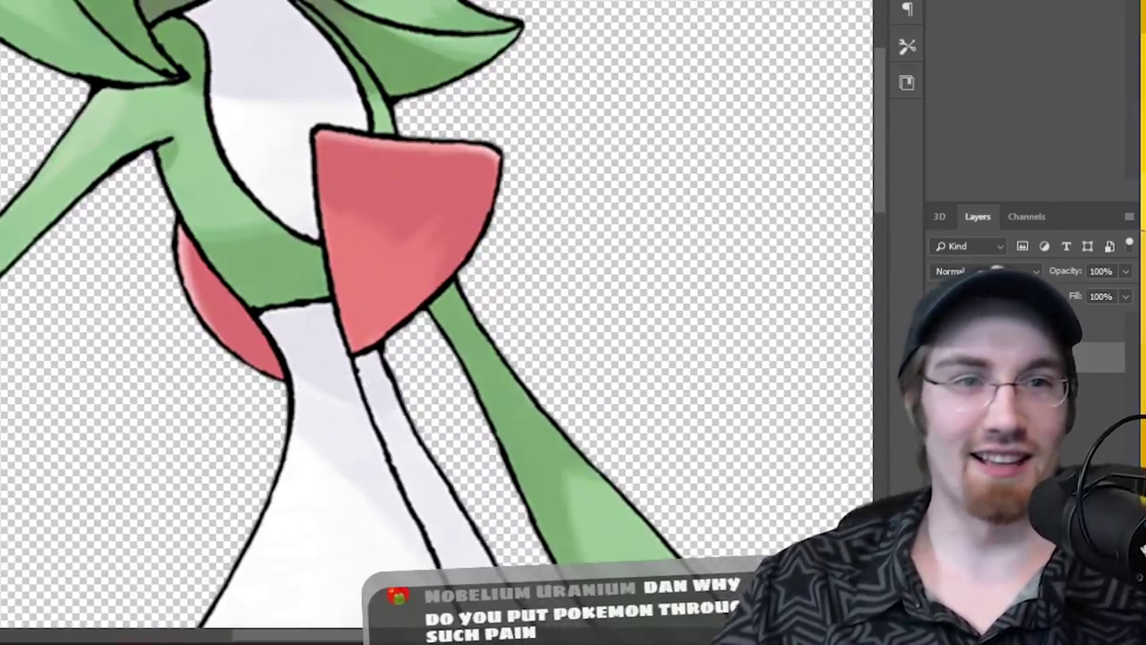
click(273, 81)
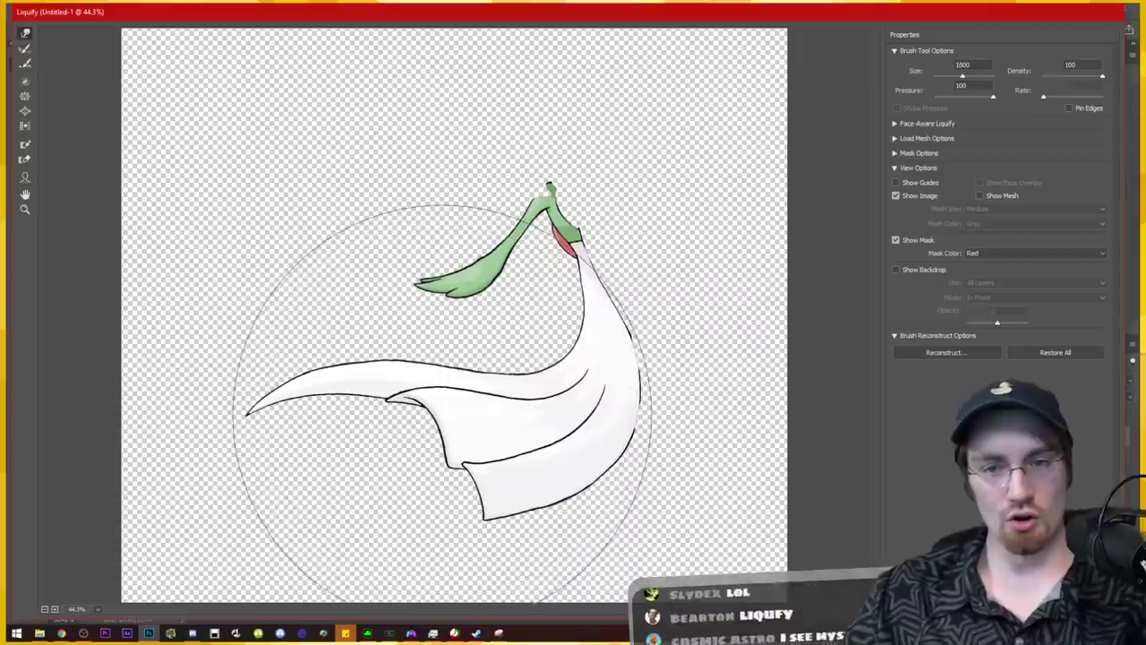
Reshape Gardevoir's dress and arm in Liquify with a brush size of 1800, pushing the fabric outward.
mouse_move(445, 376)
mouse_down()
mouse_move(445, 416)
mouse_move(470, 484)
mouse_up()
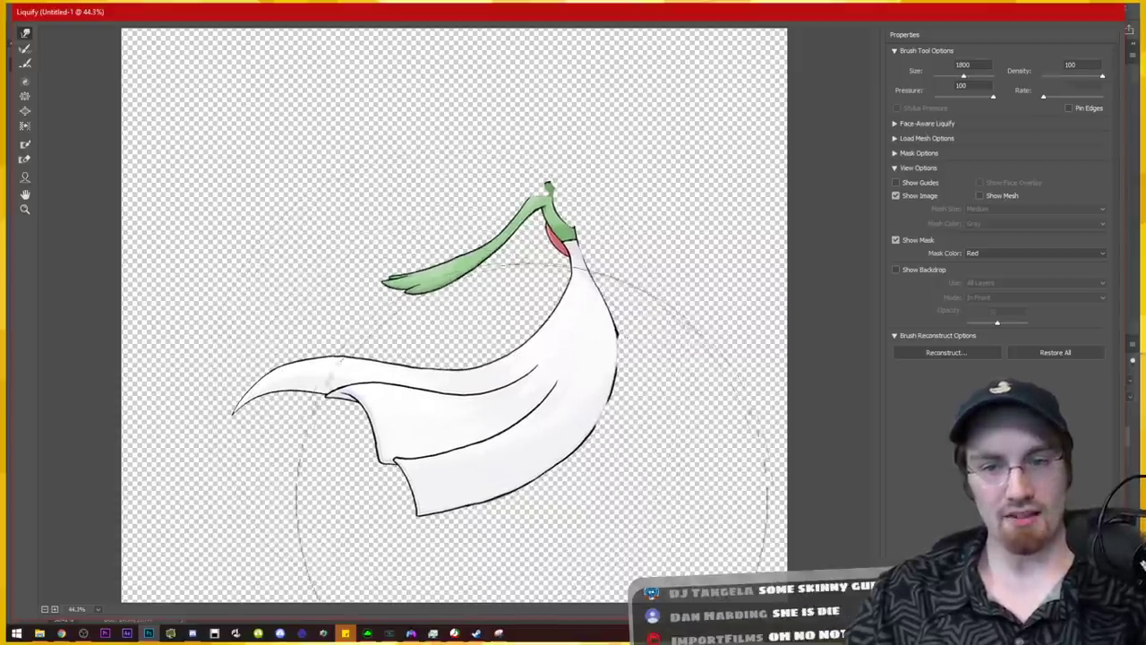
drag(537, 497, 551, 493)
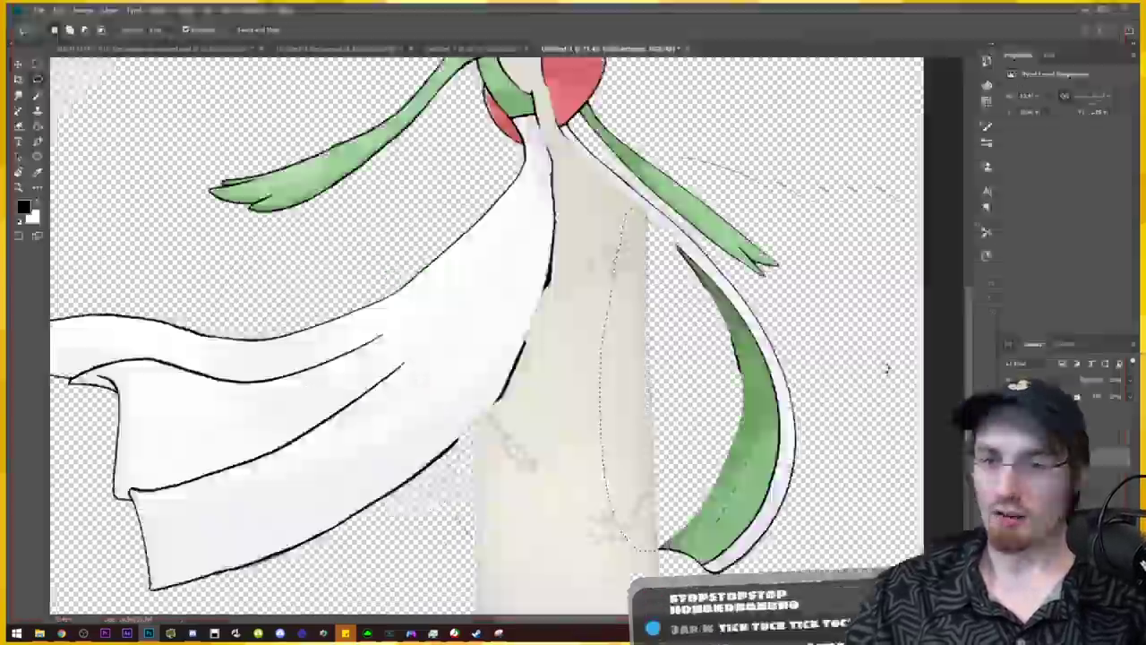
Fill the lassoed gap between the pillow and the dress's inner lining with matching green and clear the selection.
key(ctrl+z)
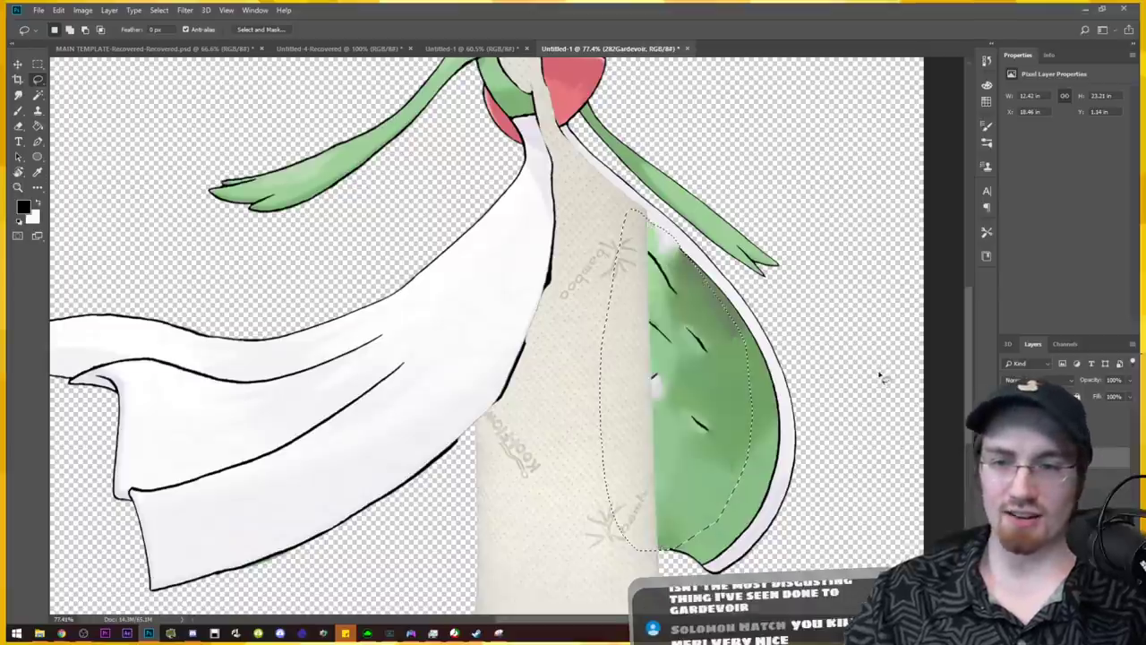
click(159, 10)
click(166, 38)
key(ctrl+0)
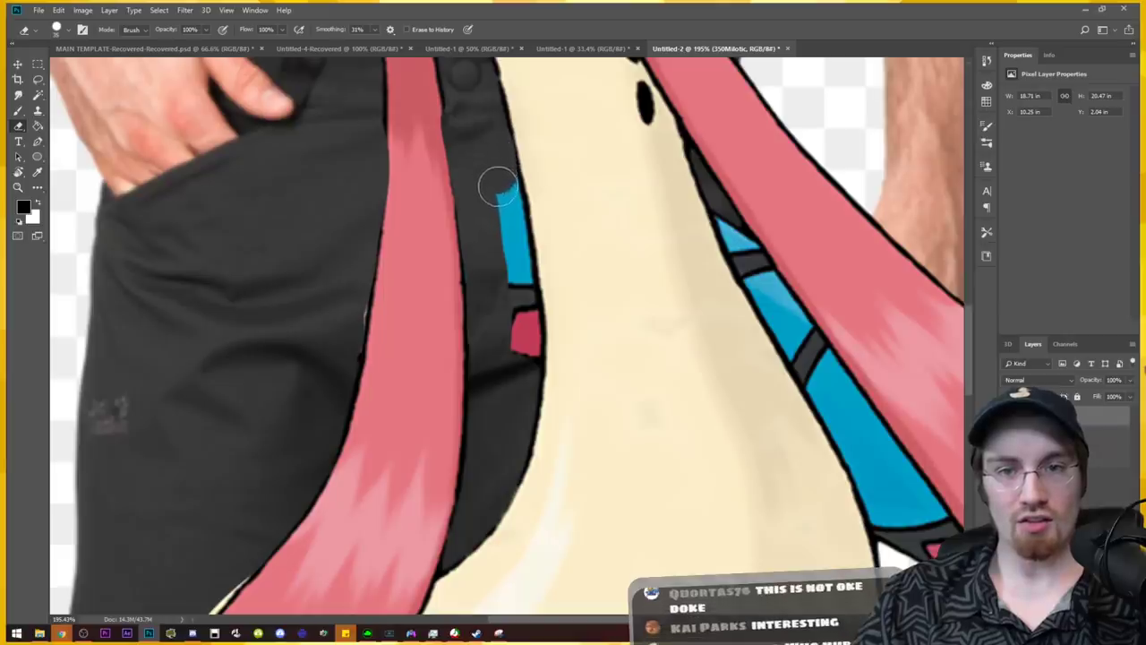
Erase the blue, grey and pink body pieces showing between Milotic's cream torso and its two pink ribbons.
mouse_move(498, 187)
mouse_down()
mouse_move(526, 363)
mouse_move(514, 427)
mouse_up()
mouse_move(715, 300)
mouse_down()
mouse_move(590, 308)
mouse_move(419, 249)
mouse_up()
mouse_move(407, 153)
mouse_down()
mouse_move(661, 513)
mouse_move(486, 309)
mouse_move(569, 409)
mouse_up()
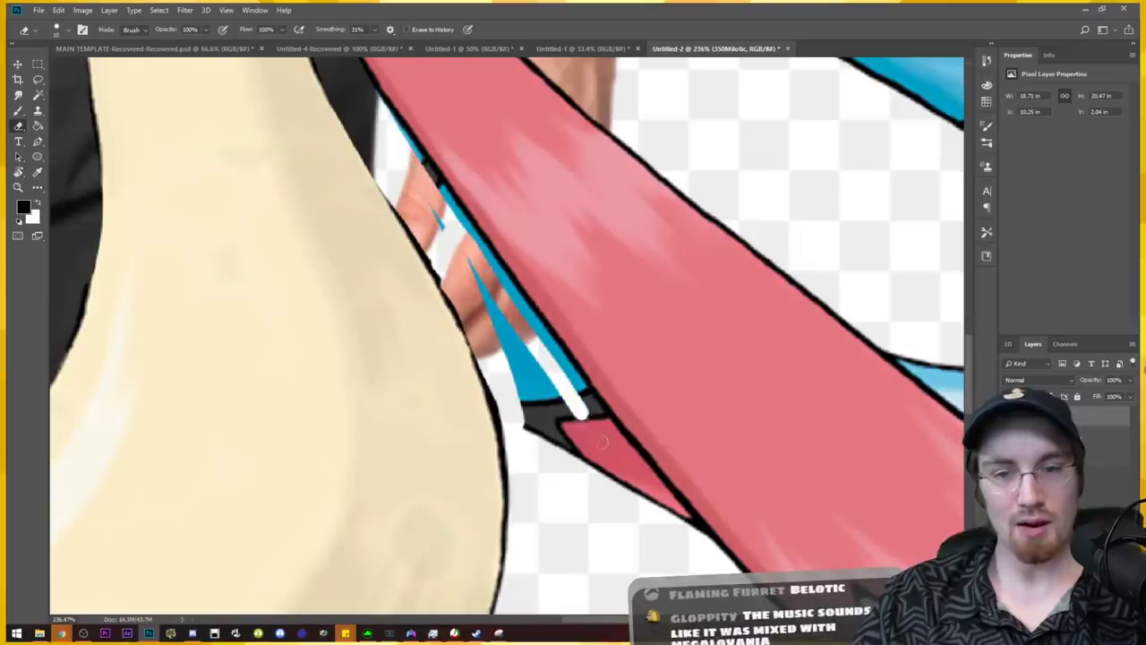
mouse_move(580, 452)
mouse_down()
mouse_move(513, 365)
mouse_move(612, 496)
mouse_up()
drag(567, 374, 546, 400)
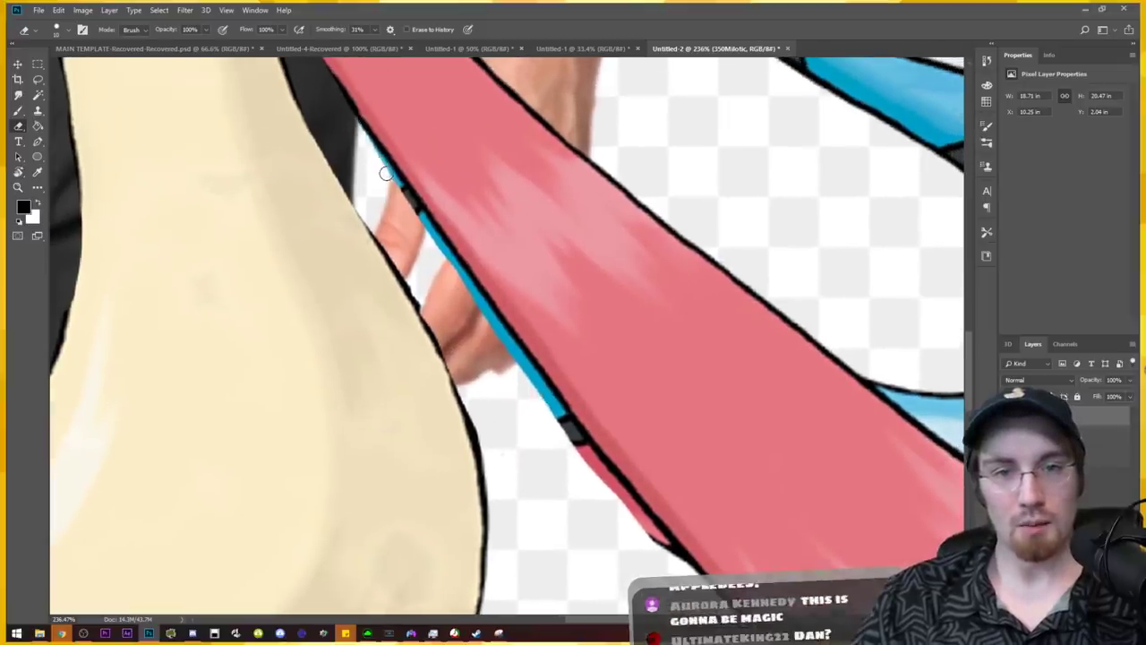
Erase the thin blue, grey and pink remnants along the lower edge of Milotic's right pink ribbon.
drag(362, 134, 455, 275)
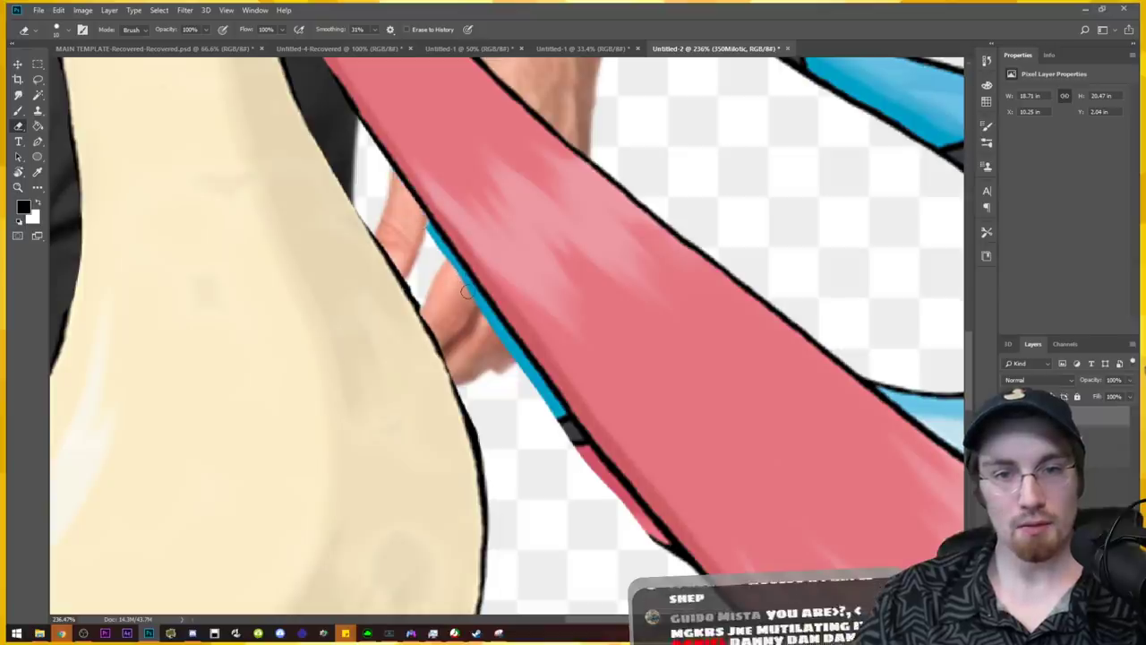
drag(430, 227, 477, 304)
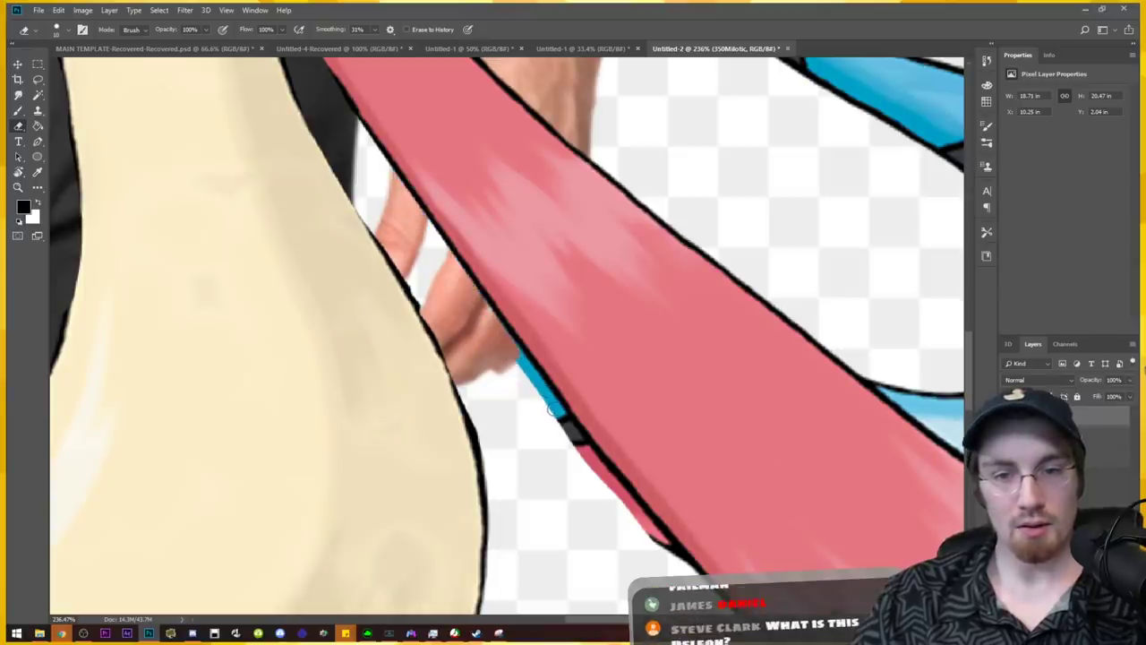
drag(553, 409, 563, 426)
shift+click(605, 477)
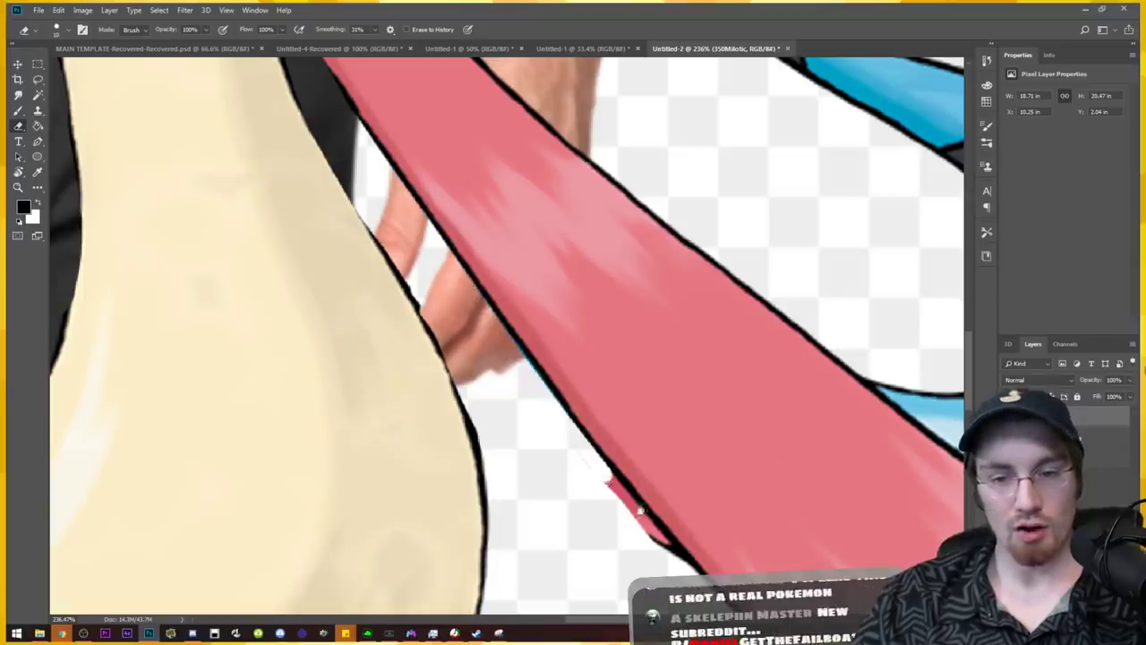
drag(634, 507, 549, 375)
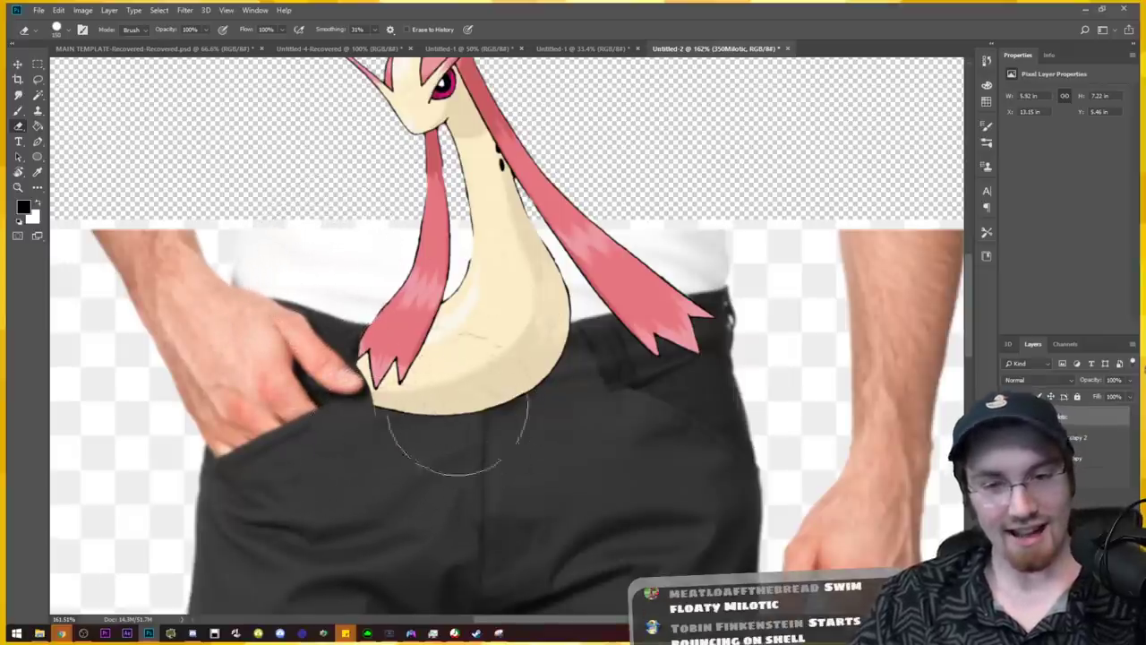
Smudge Milotic's cream body sideways along the trousers' waist toward the pocketed hand, undoing the last stroke.
scroll(428, 358, down, 3)
scroll(423, 367, down, 1)
scroll(402, 337, up, 5)
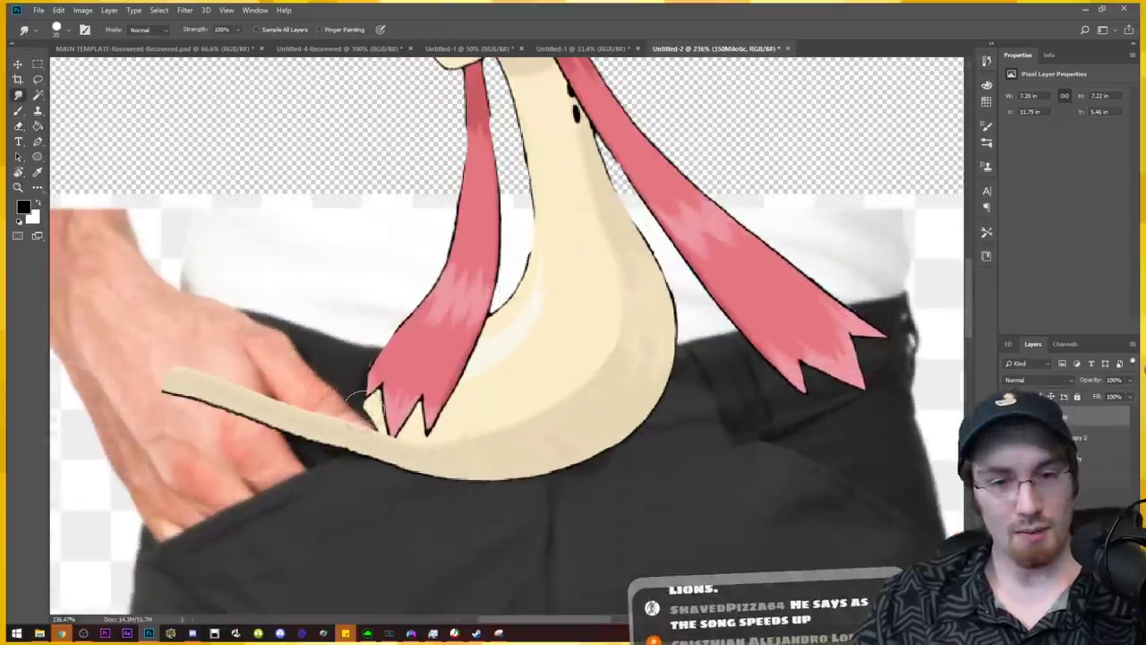
drag(362, 410, 297, 396)
key(ctrl+z)
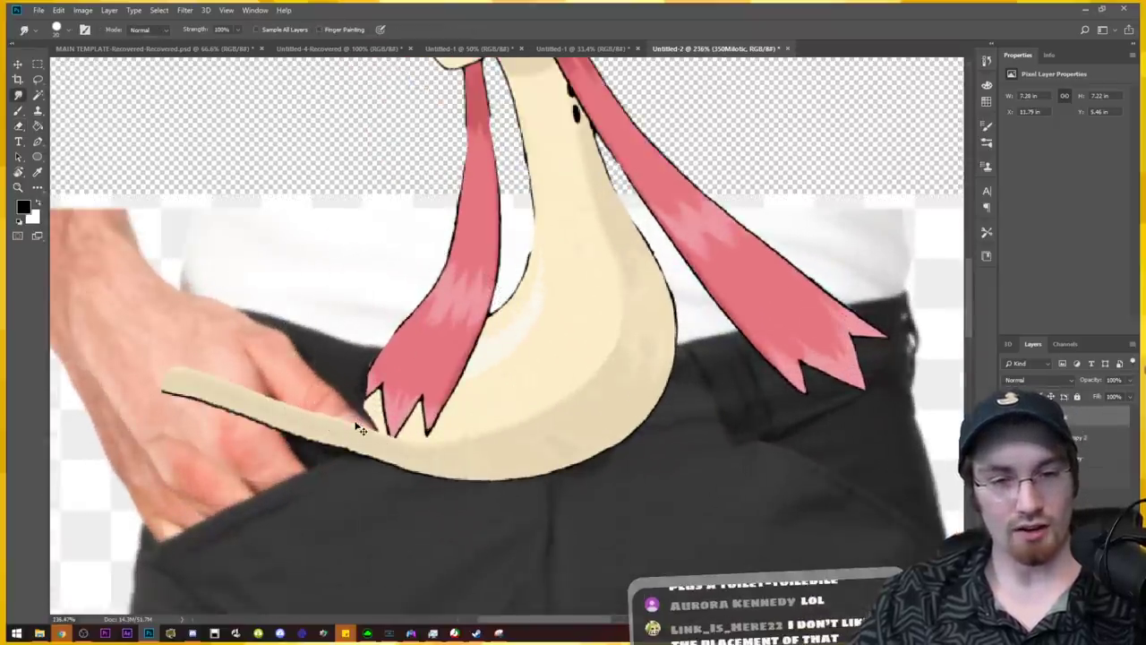
mouse_move(358, 428)
mouse_down()
mouse_move(328, 409)
mouse_move(359, 422)
mouse_up()
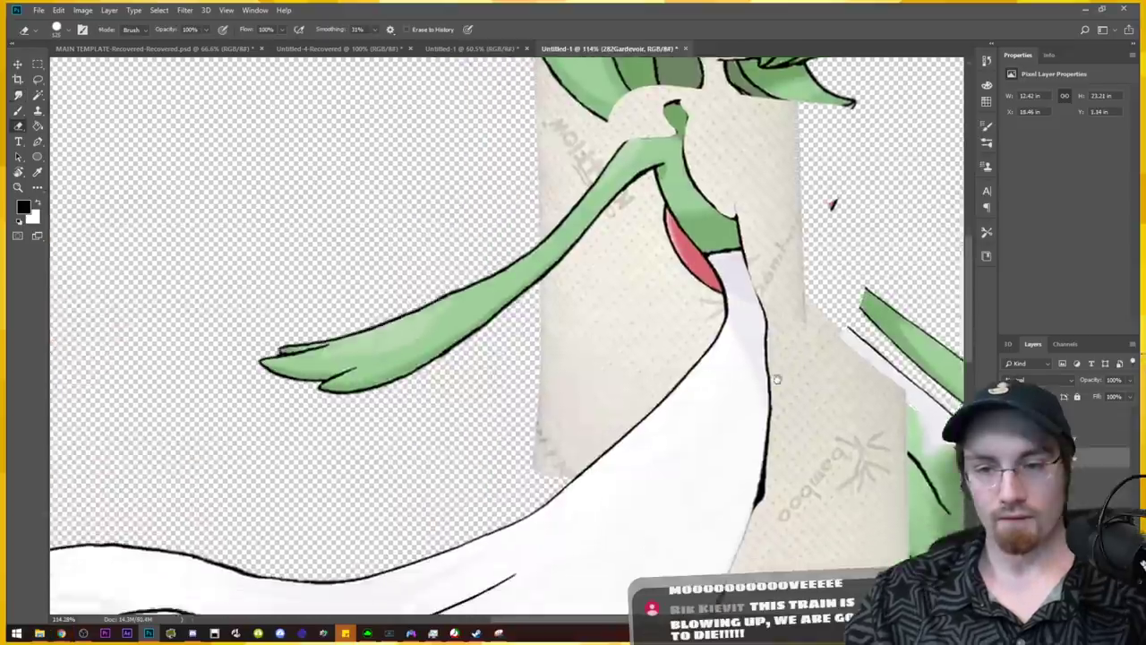
Undo the last erasure beside Gardevoir's dress and remove the body pillow's excess around her head and outstretched arm.
drag(736, 454, 778, 379)
drag(778, 451, 784, 382)
key(ctrl+z)
scroll(803, 315, down, 4)
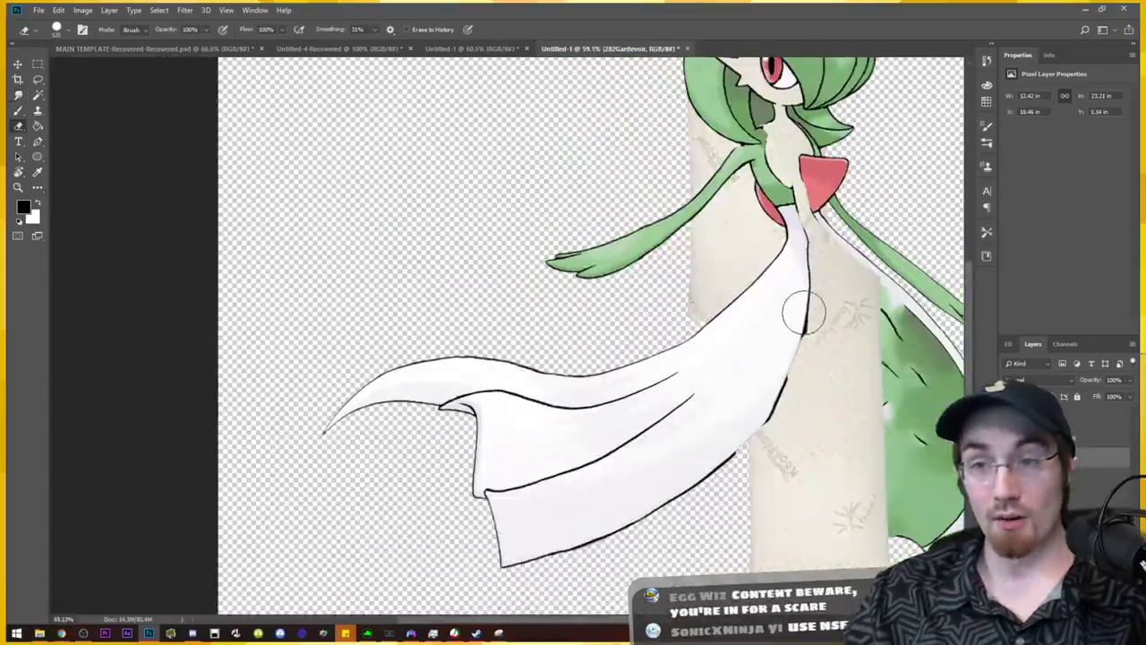
drag(818, 244, 657, 390)
click(1075, 497)
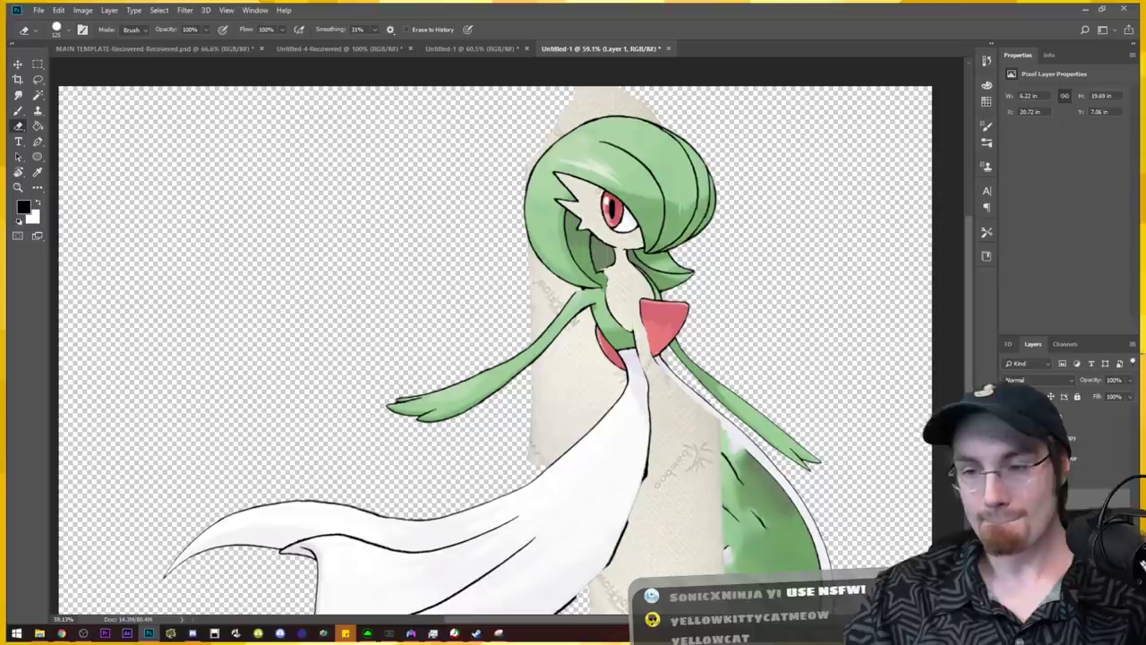
key(Delete)
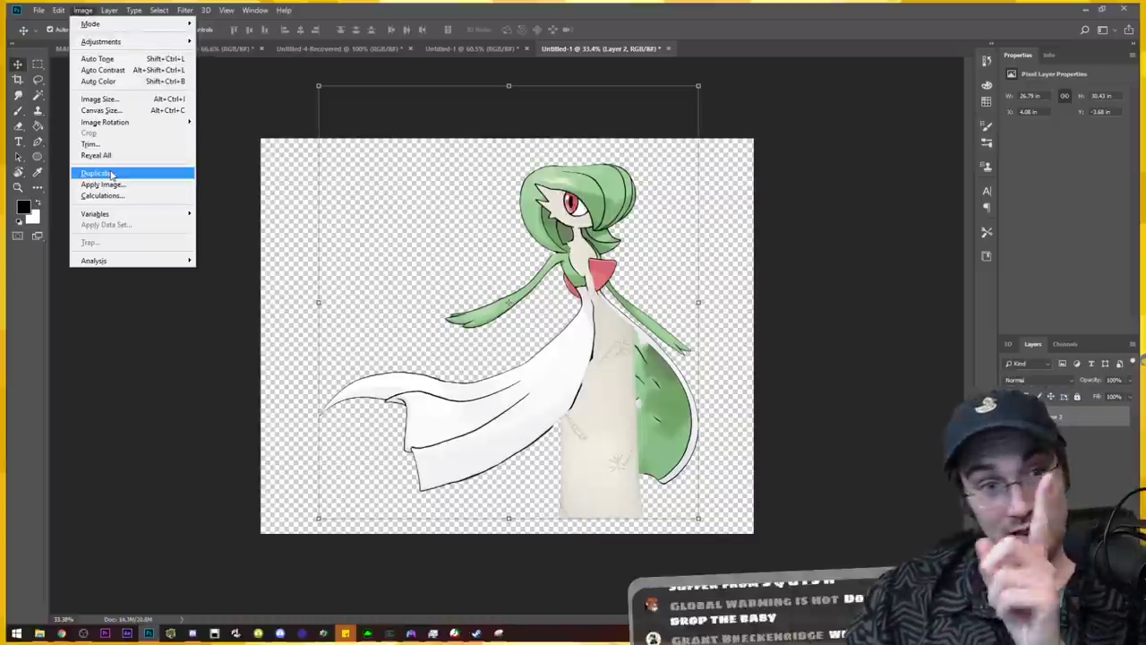
Squash the merged Gardevoir and pillow layer vertically from its top edge with Content-Aware Scale.
mouse_move(67, 15)
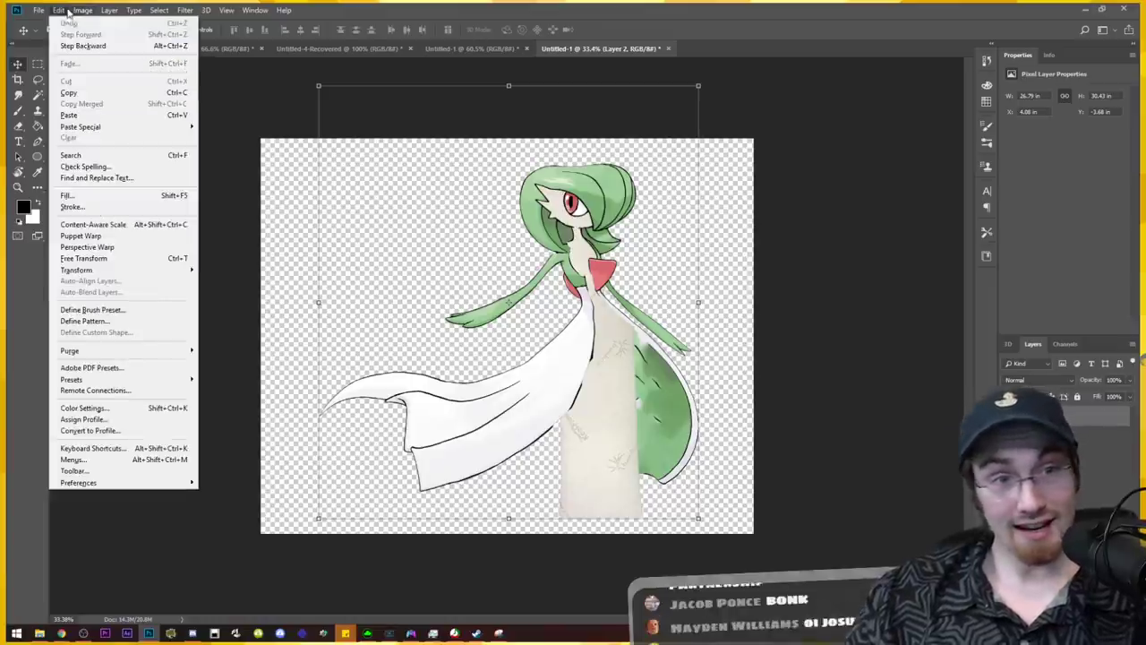
click(89, 224)
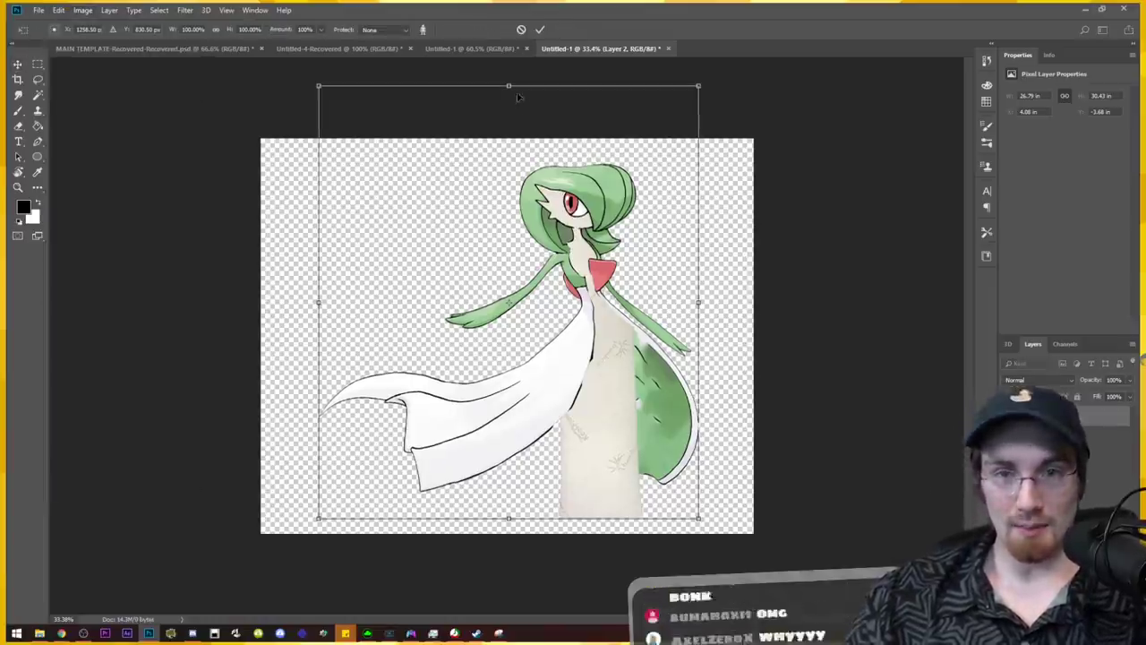
drag(515, 85, 512, 172)
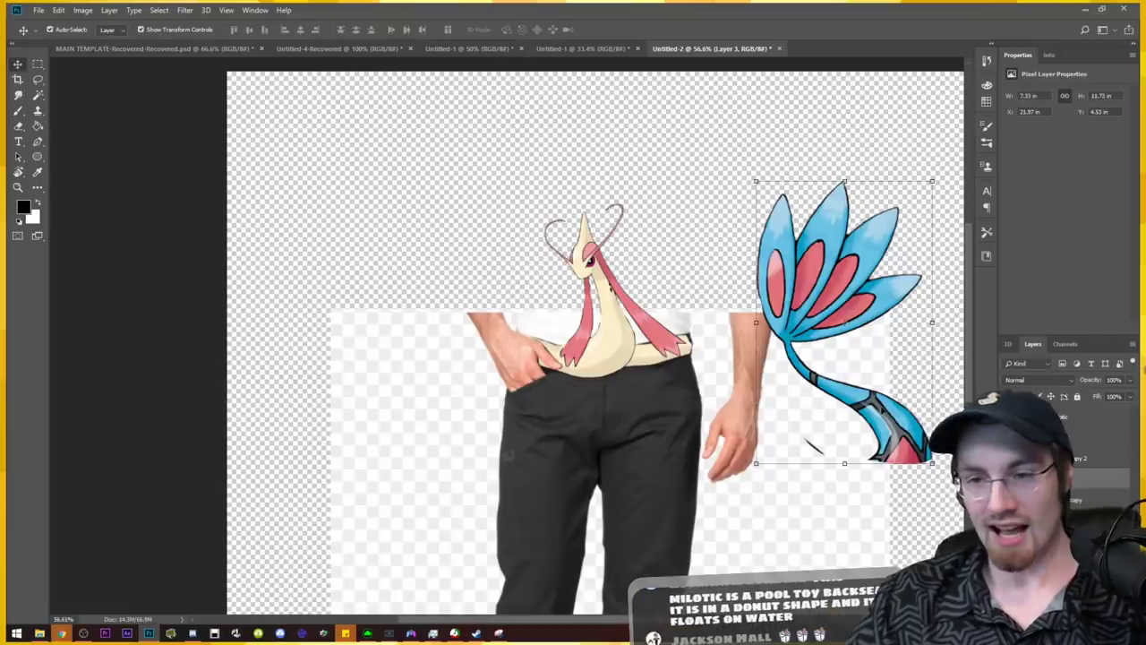
Rotate and place Milotic's tail fin at the trousers' right hip, and trim the cream waist around the pocketed hand.
mouse_move(933, 324)
mouse_down()
mouse_move(727, 207)
mouse_move(760, 274)
mouse_move(757, 350)
mouse_up()
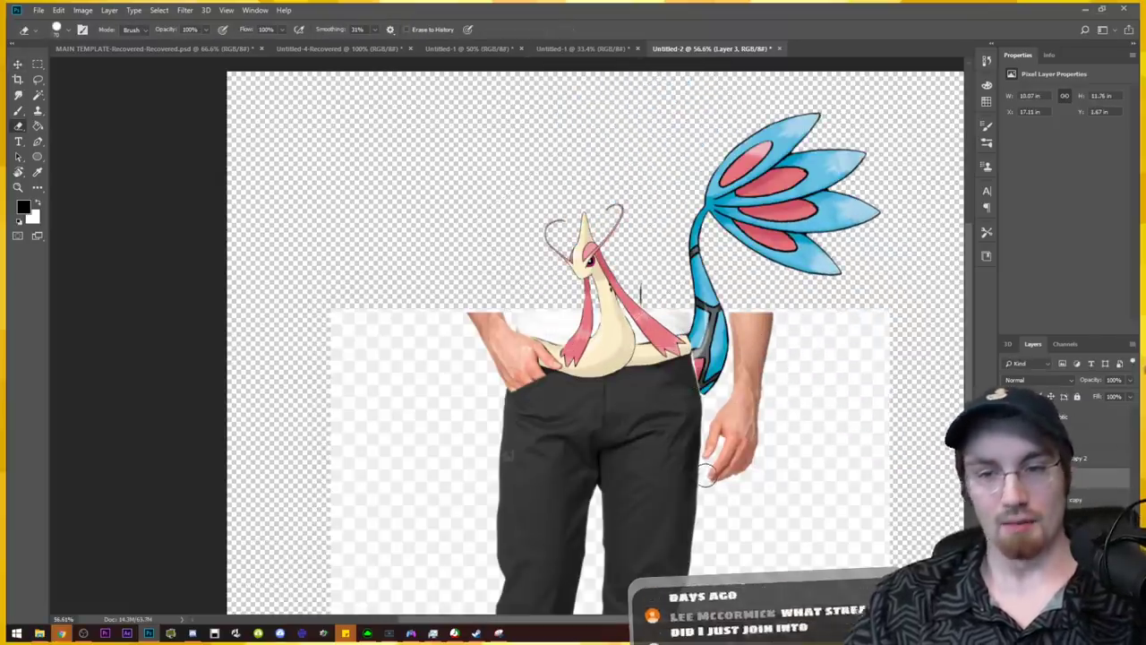
key(v)
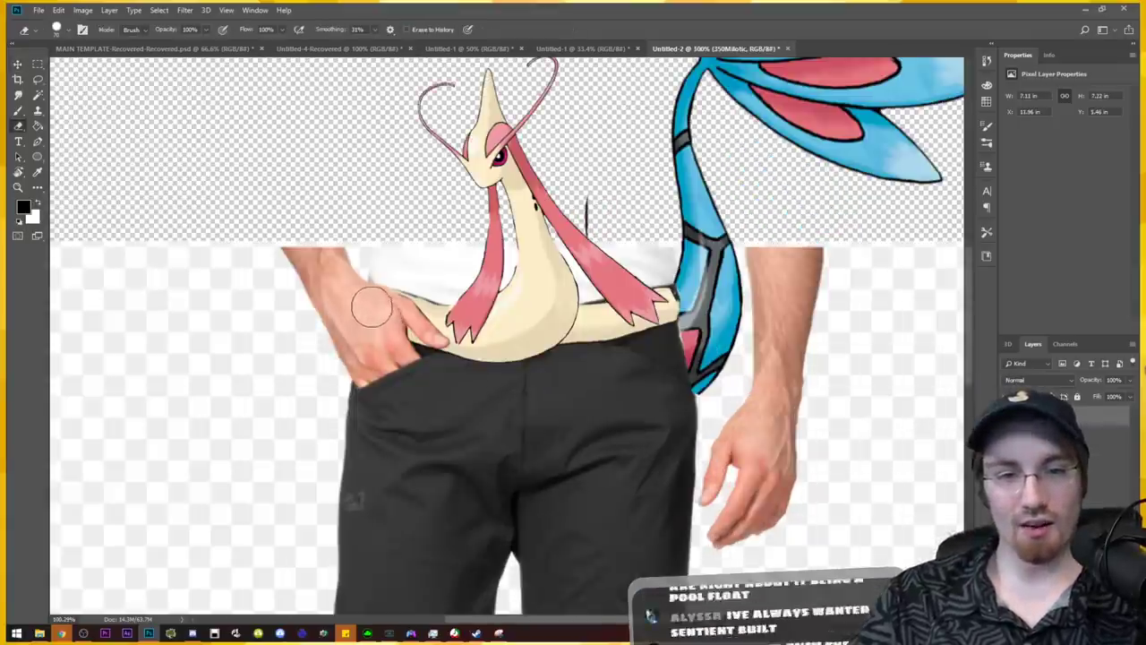
scroll(392, 328, up, 10)
scroll(579, 383, down, 11)
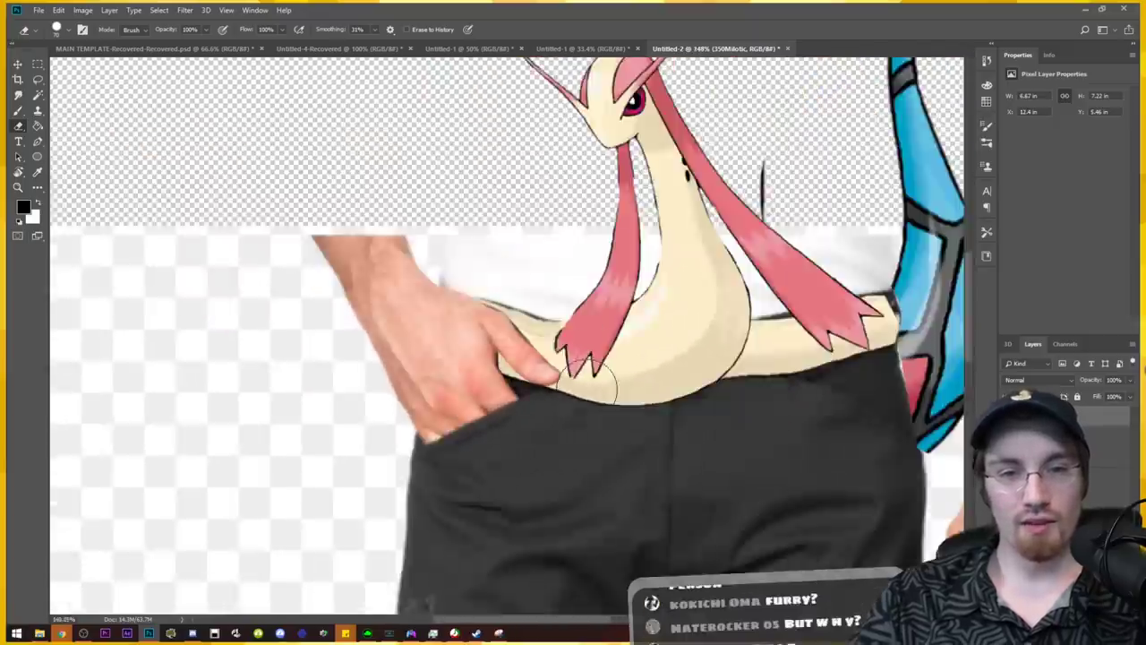
scroll(613, 354, down, 4)
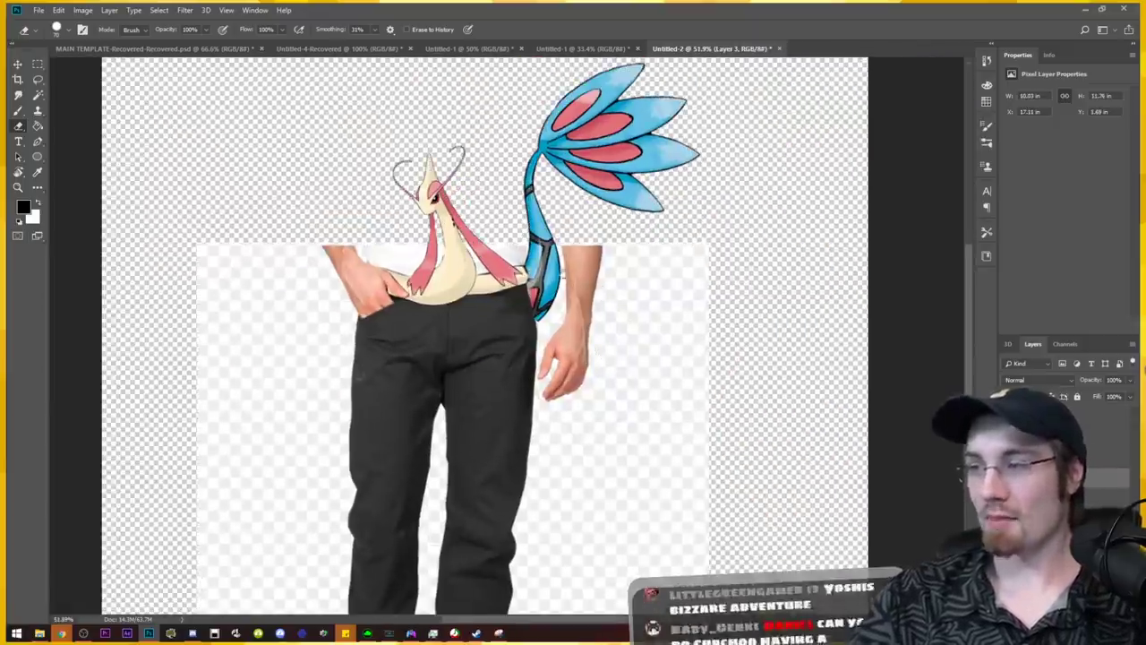
drag(549, 261, 558, 301)
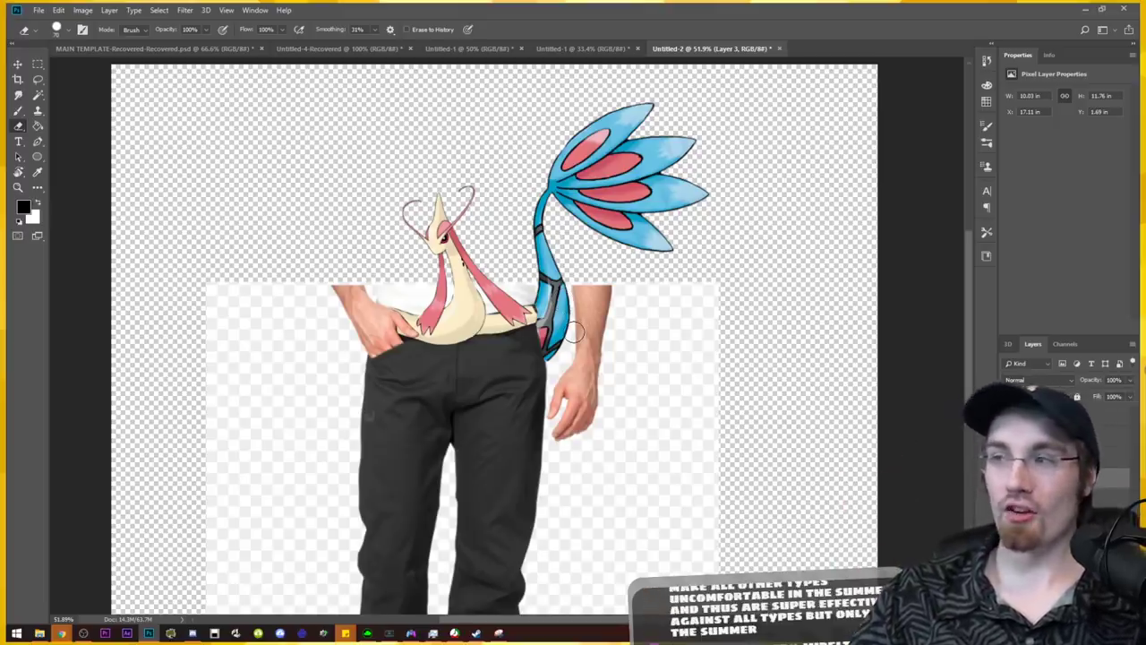
scroll(707, 345, down, 2)
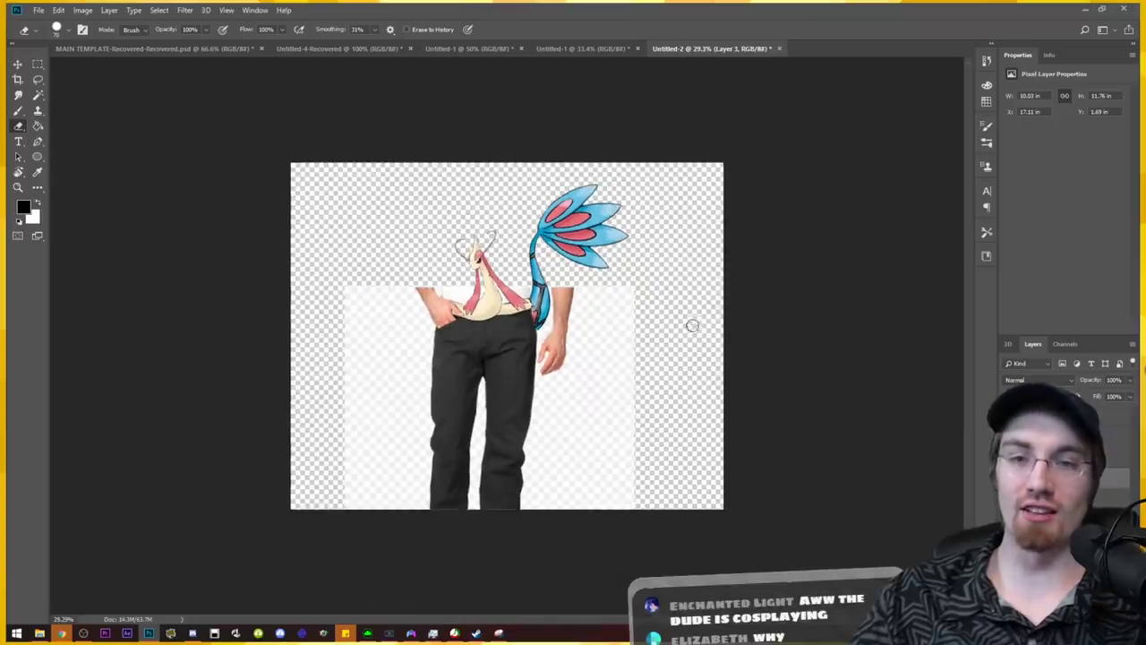
scroll(694, 332, up, 1)
scroll(694, 332, up, 1)
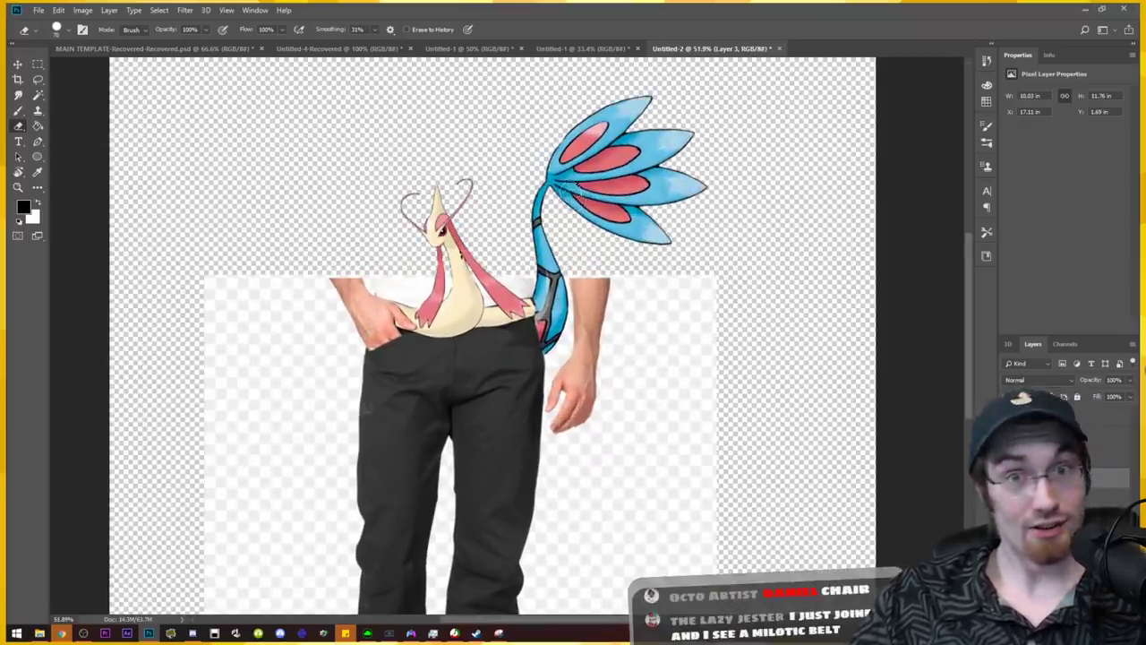
scroll(529, 271, up, 2)
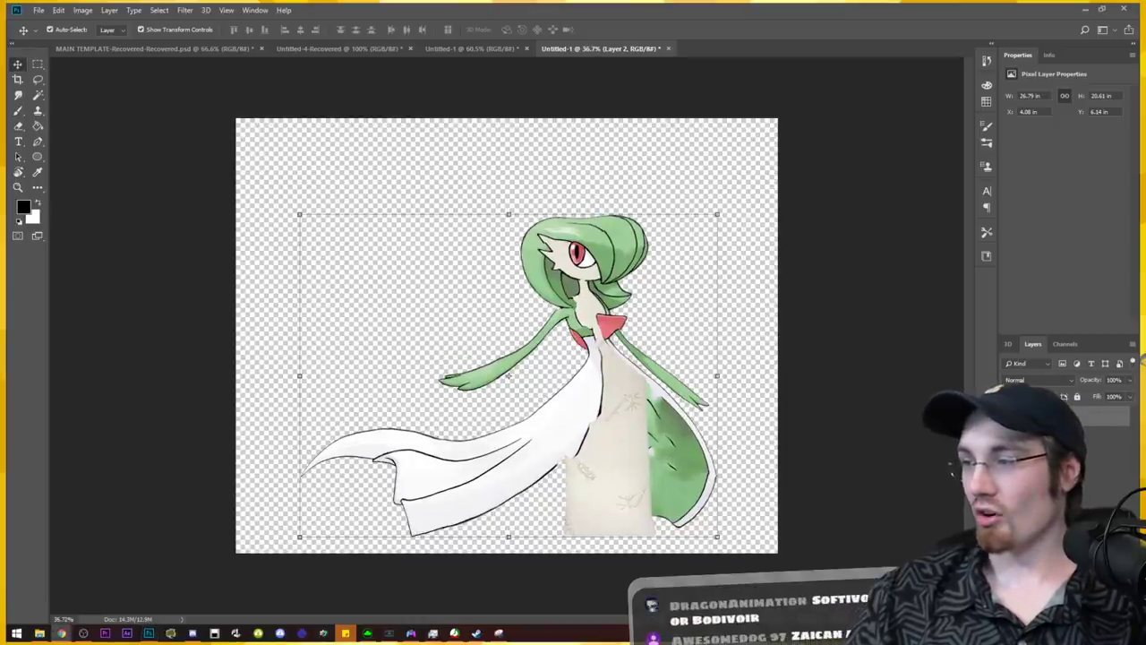
Inspect the Gardevoir pillow edit closely, especially the ragged dress edge where it meets the body pillow.
scroll(677, 430, up, 3)
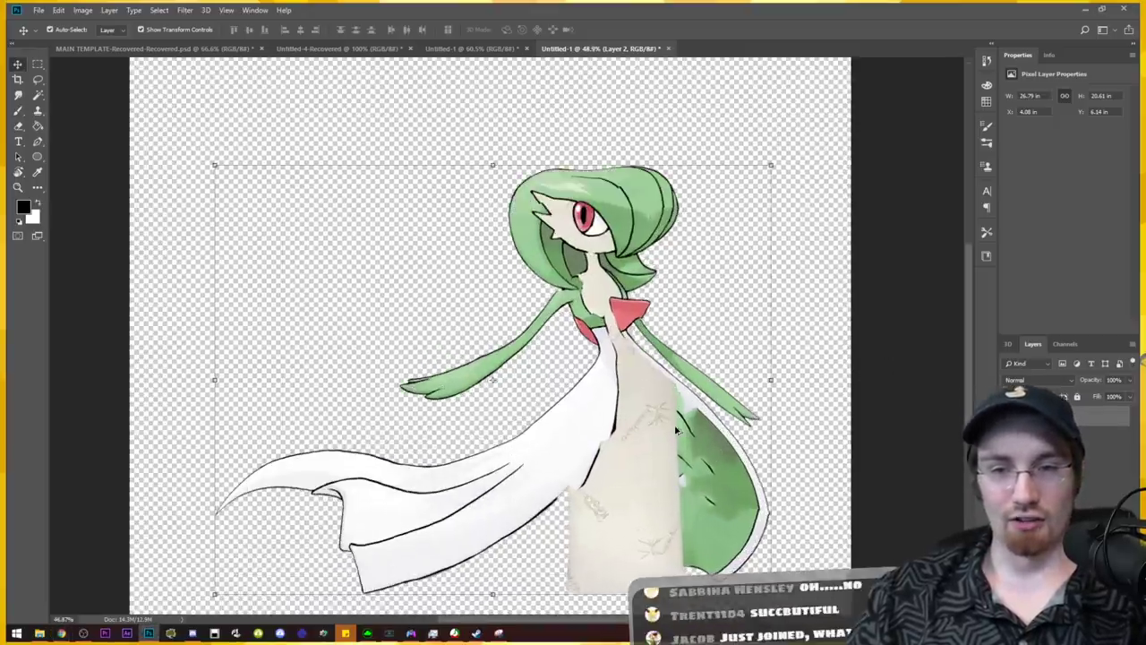
drag(682, 446, 684, 392)
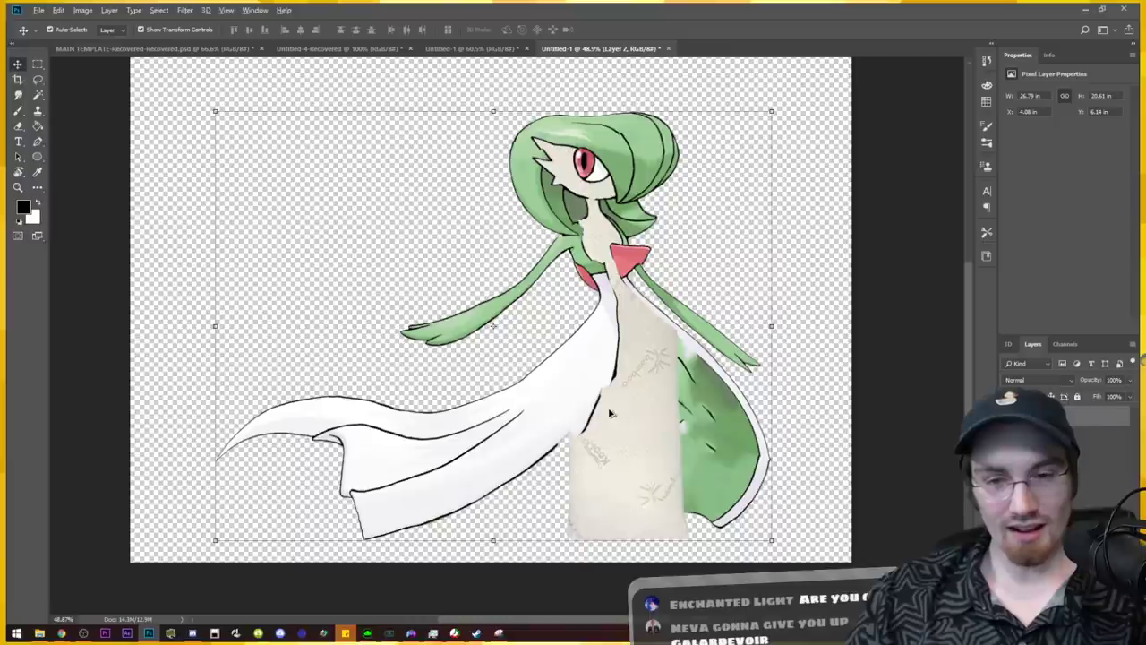
scroll(611, 411, up, 4)
alt+scroll(611, 410, up, 5)
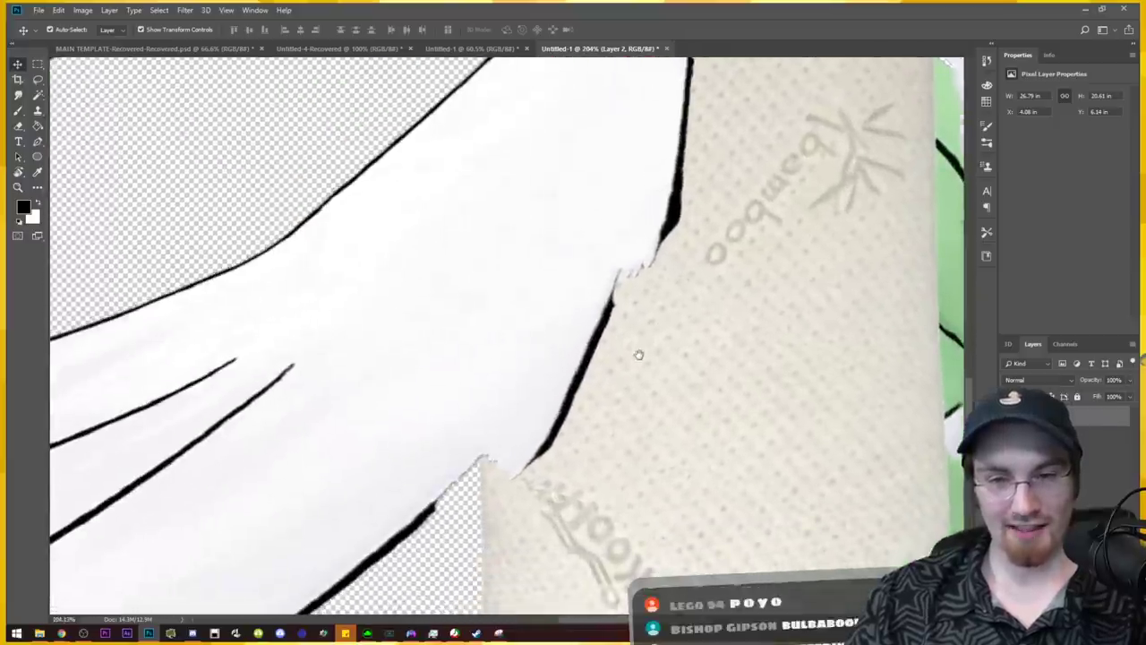
scroll(628, 336, up, 1)
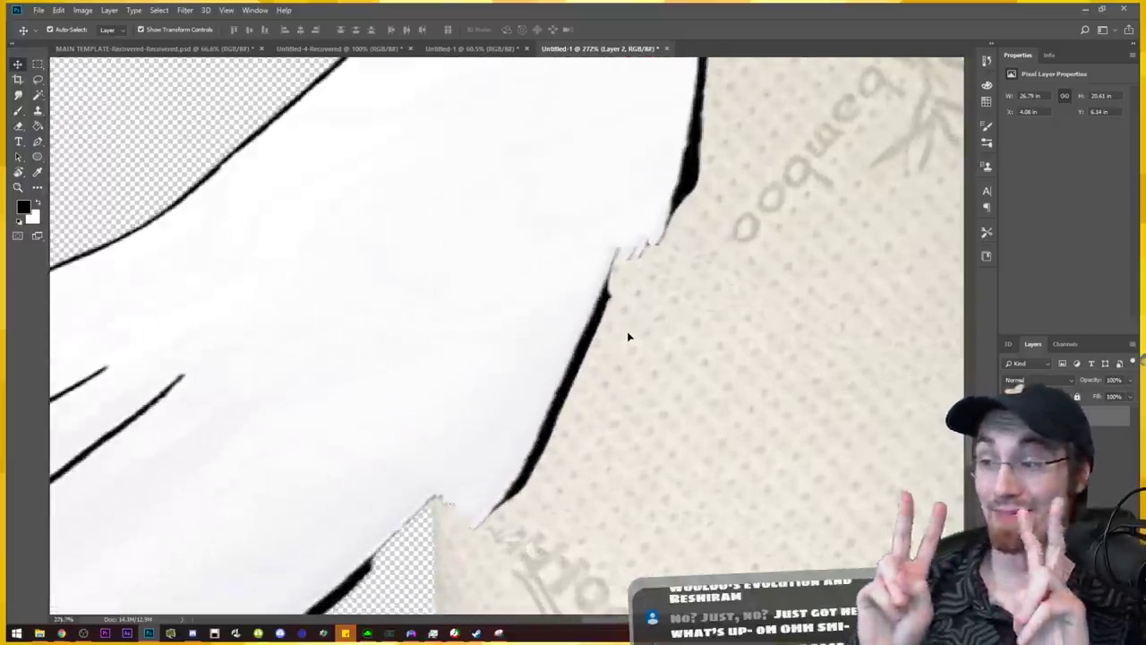
drag(629, 337, 514, 611)
drag(761, 134, 809, 406)
scroll(809, 406, down, 8)
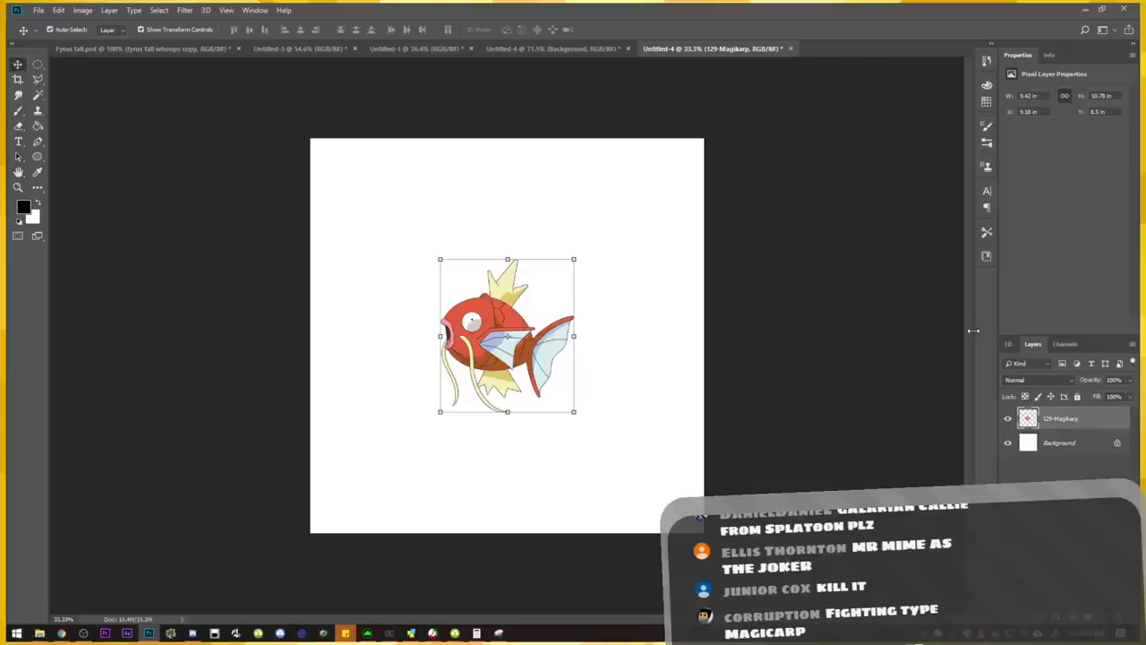
Try to warp Magikarp's body diagonally in Liquify with a very large brush.
scroll(460, 335, up, 5)
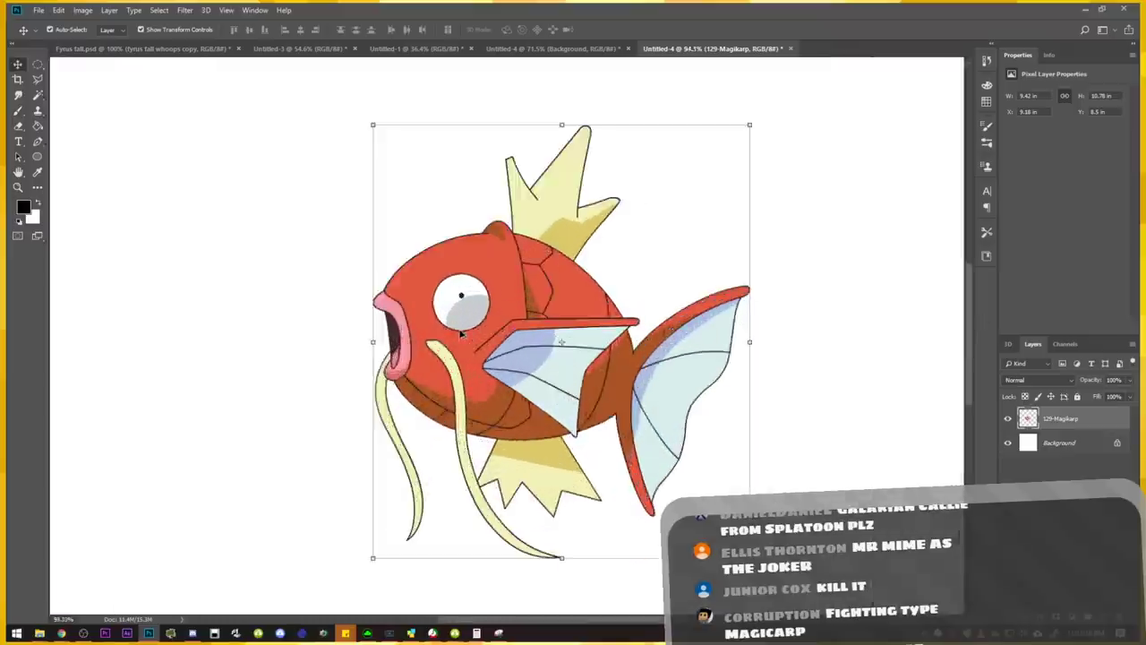
scroll(509, 333, down, 3)
scroll(531, 370, up, 2)
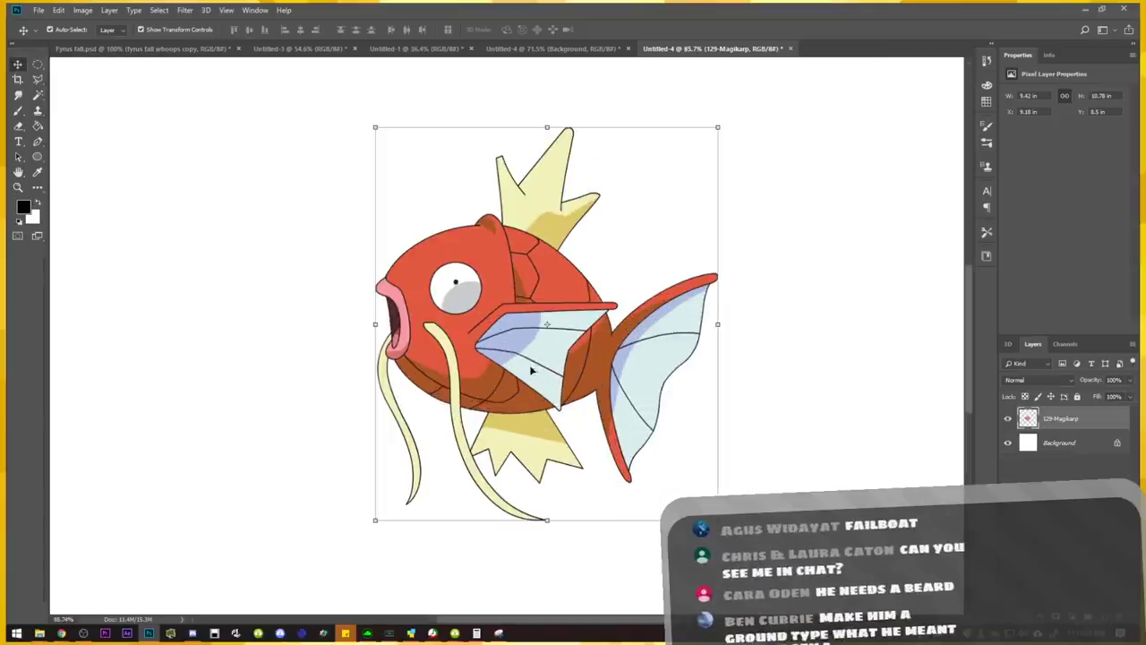
key(Return)
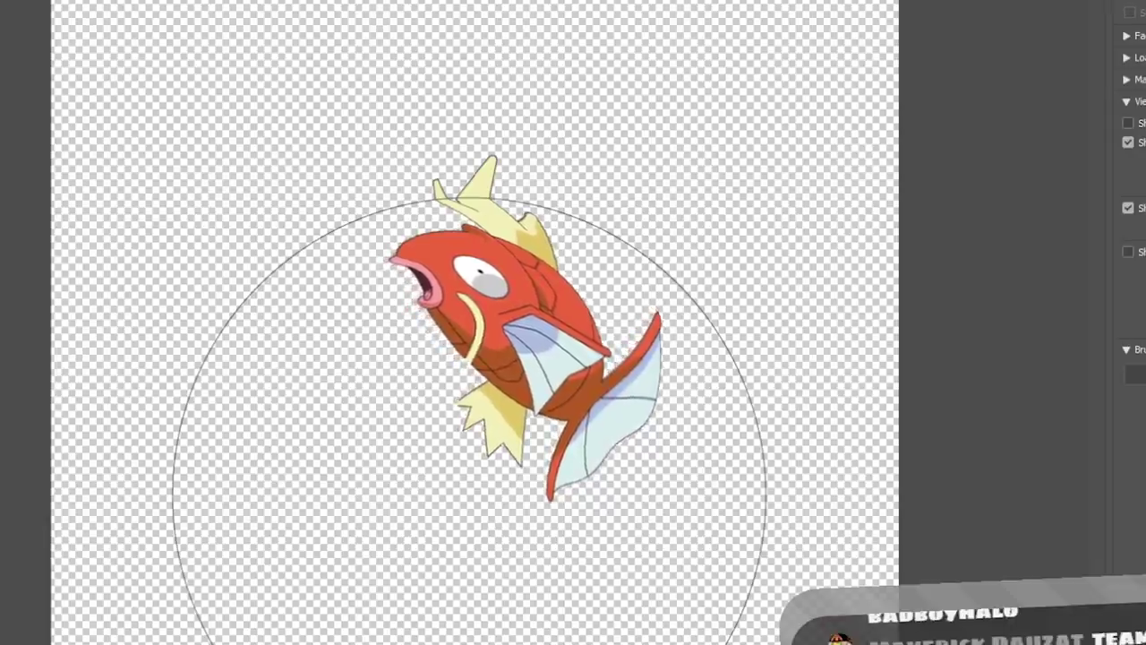
drag(469, 494, 469, 494)
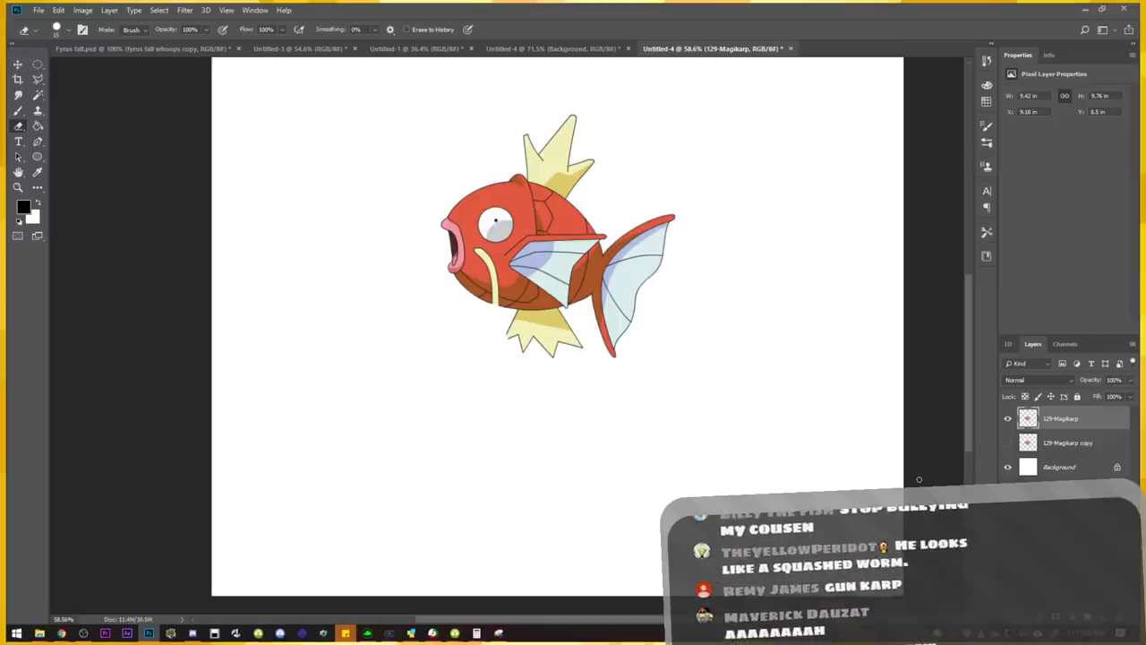
click(185, 10)
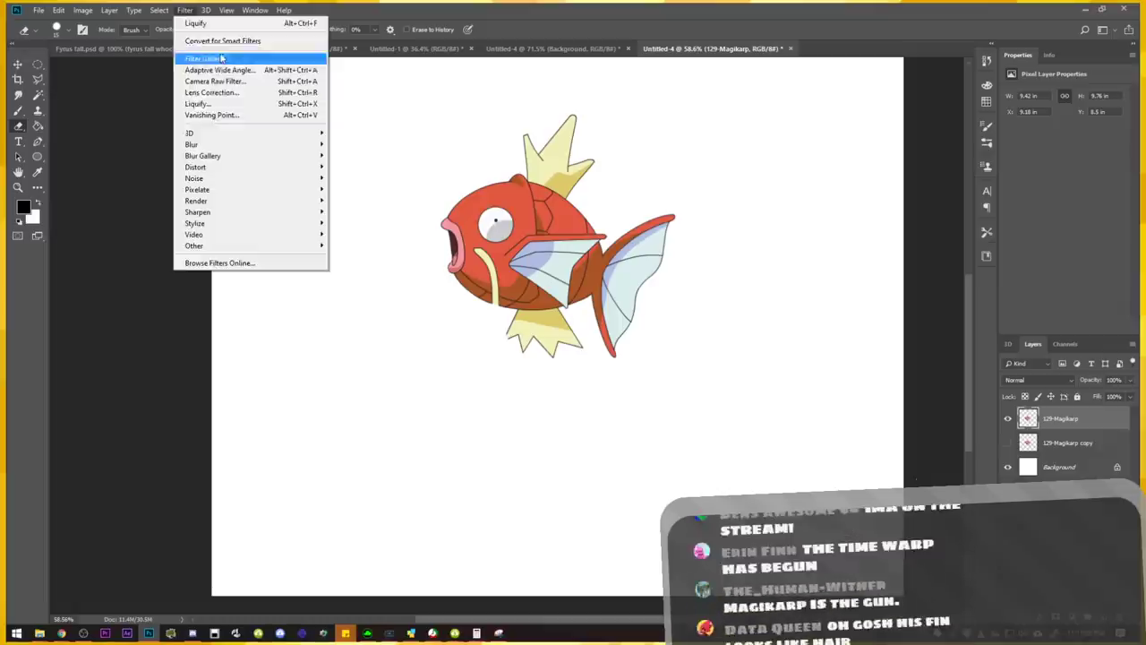
click(217, 105)
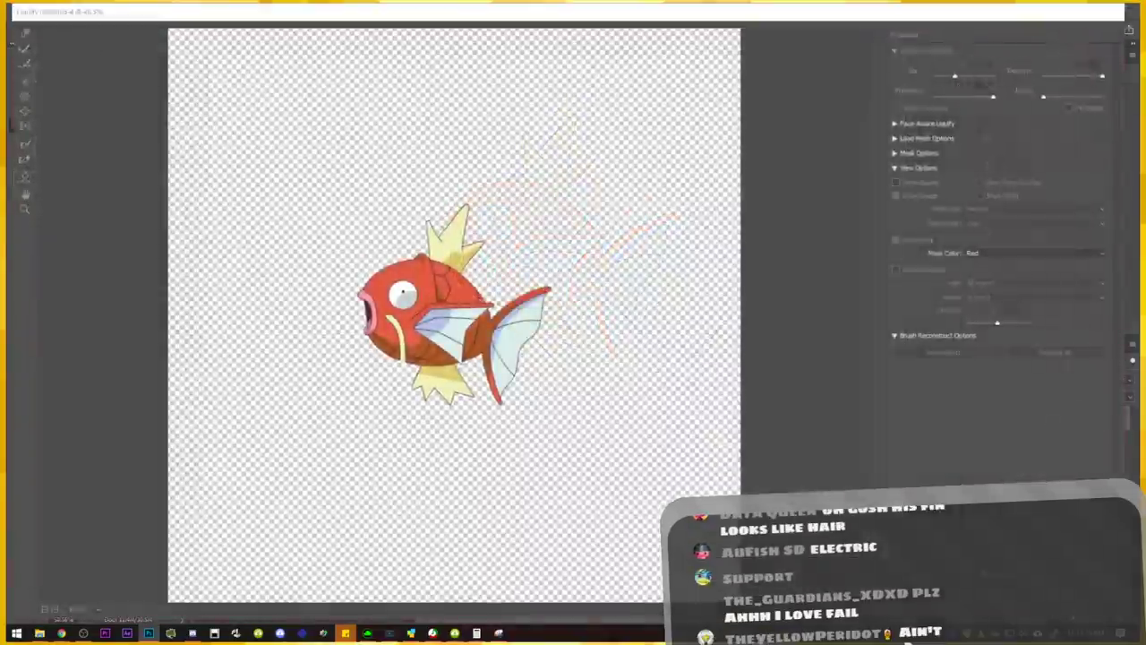
click(1070, 611)
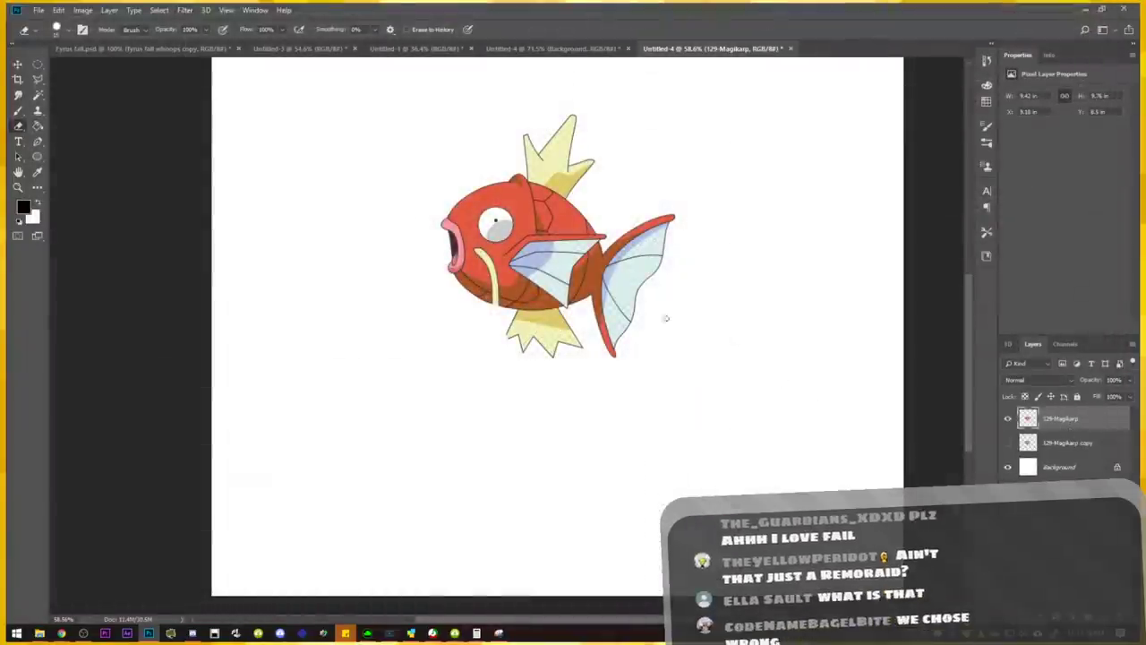
Select Magikarp's tail fin with the Polygonal Lasso, cut it from the body layer and paste it onto a separate layer.
scroll(600, 286, up, 3)
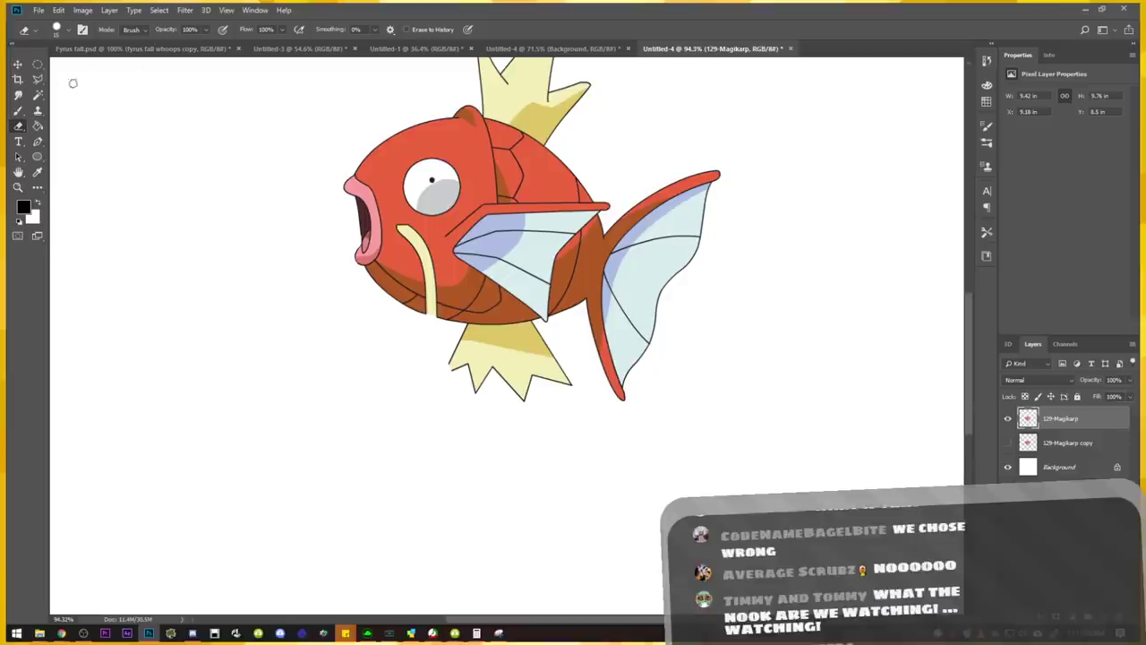
click(37, 80)
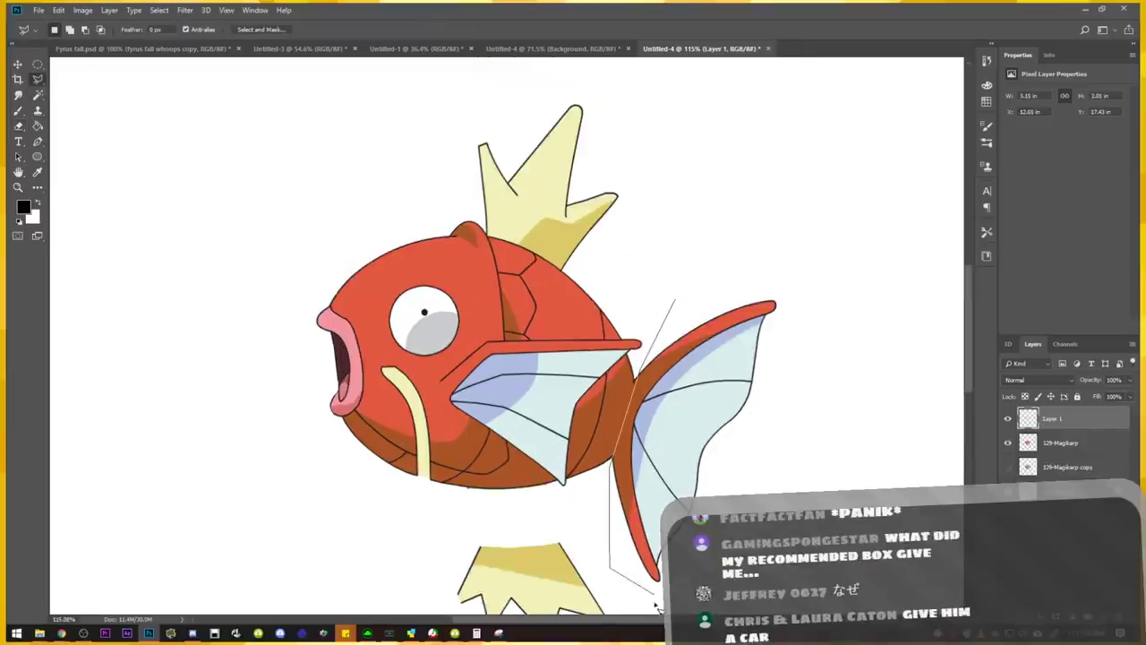
click(656, 602)
click(805, 535)
click(892, 272)
click(830, 202)
click(748, 203)
key(ctrl+x)
click(569, 241)
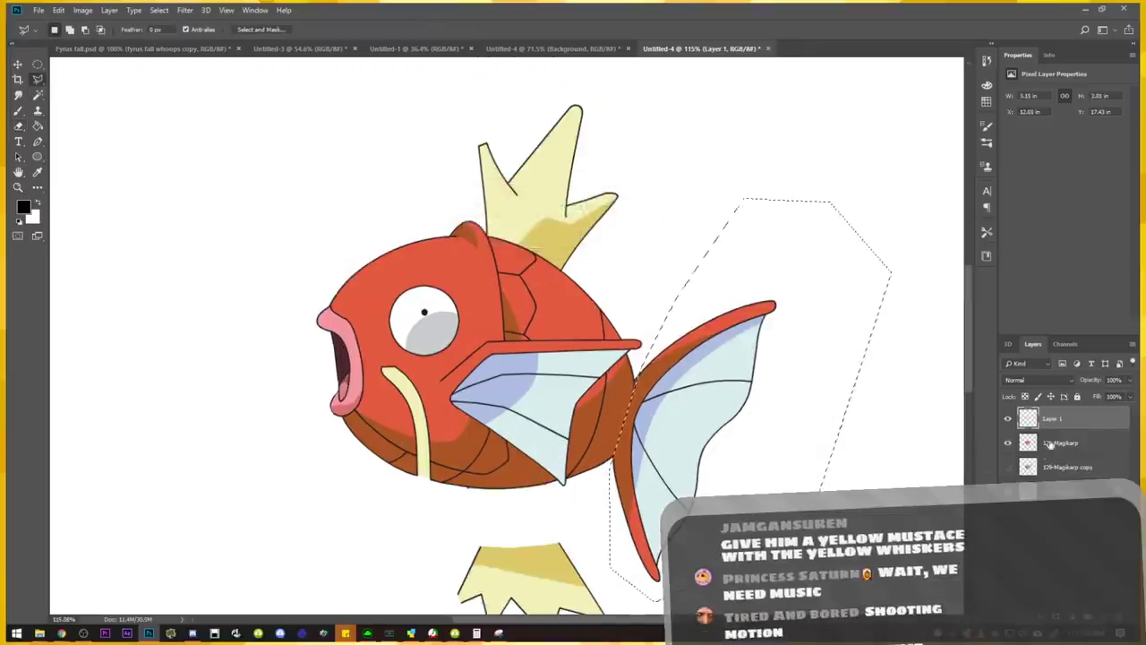
key(alt+bracketleft)
key(ctrl+x)
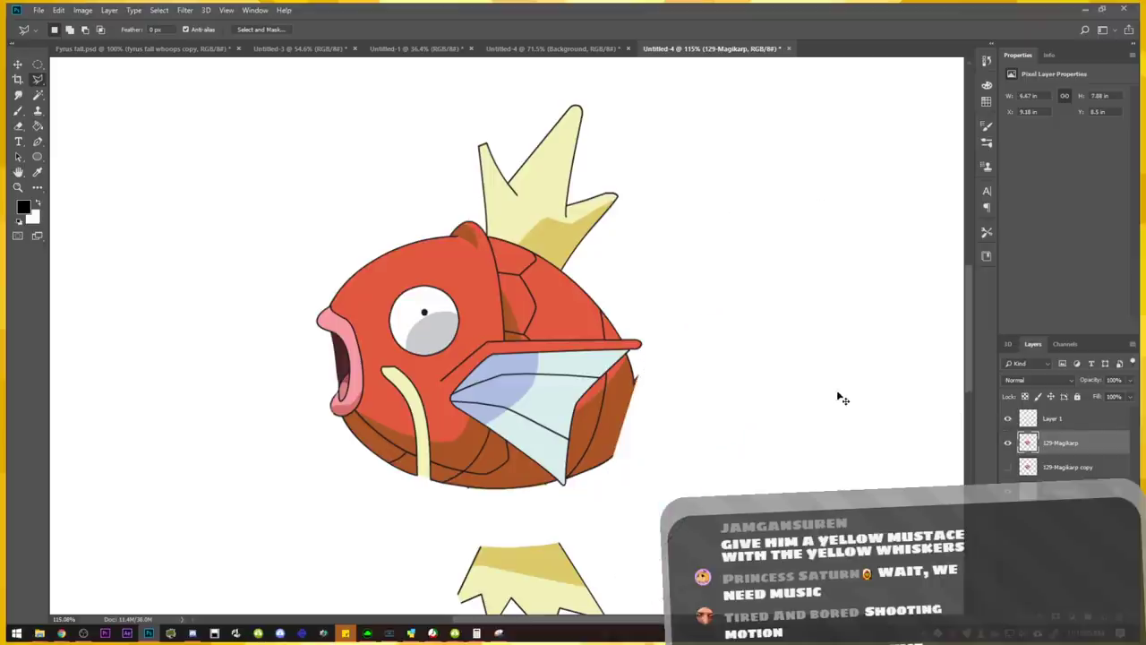
key(ctrl+v)
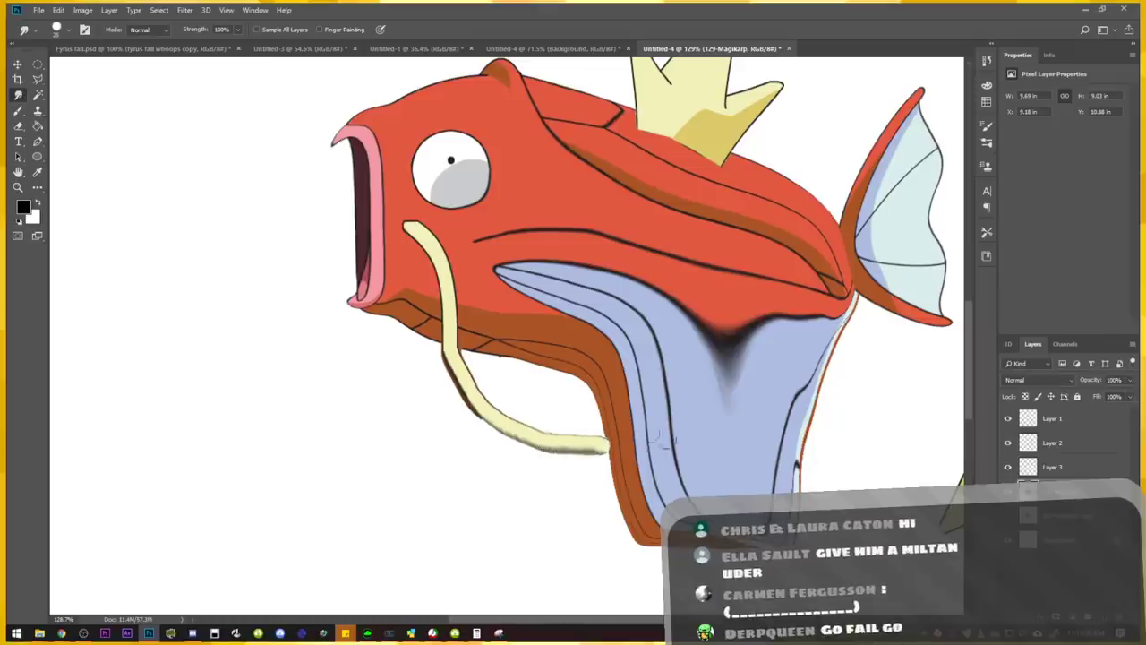
Smudge the end of Magikarp's yellow whisker outward until it meets the stretched orange belly edge.
drag(601, 444, 614, 443)
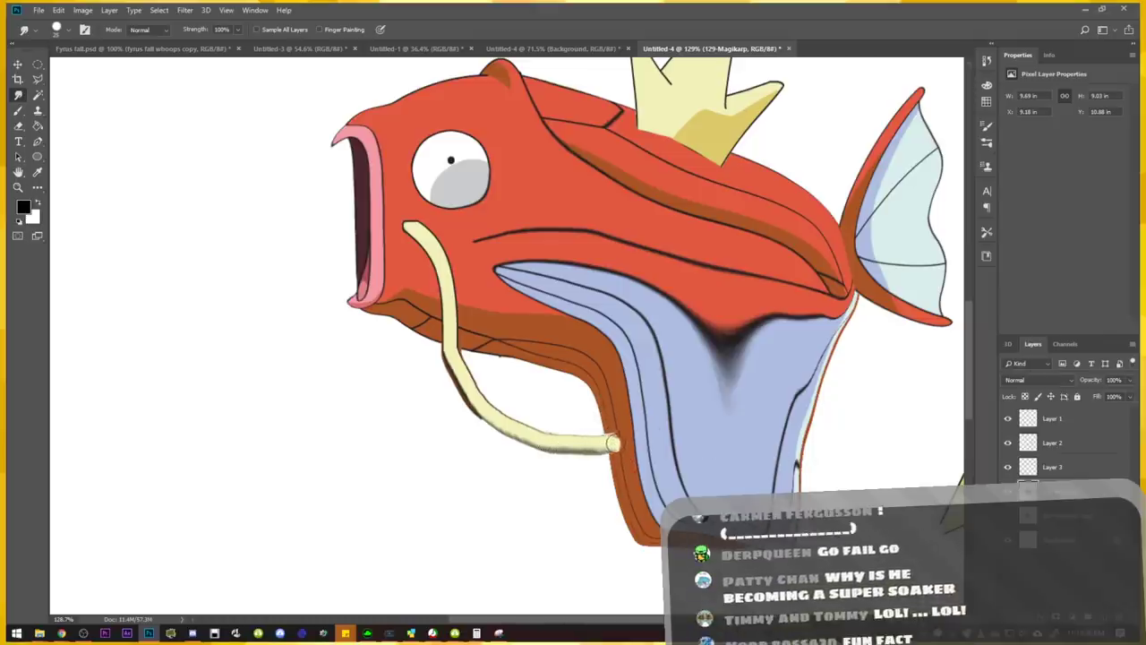
key(ctrl+0)
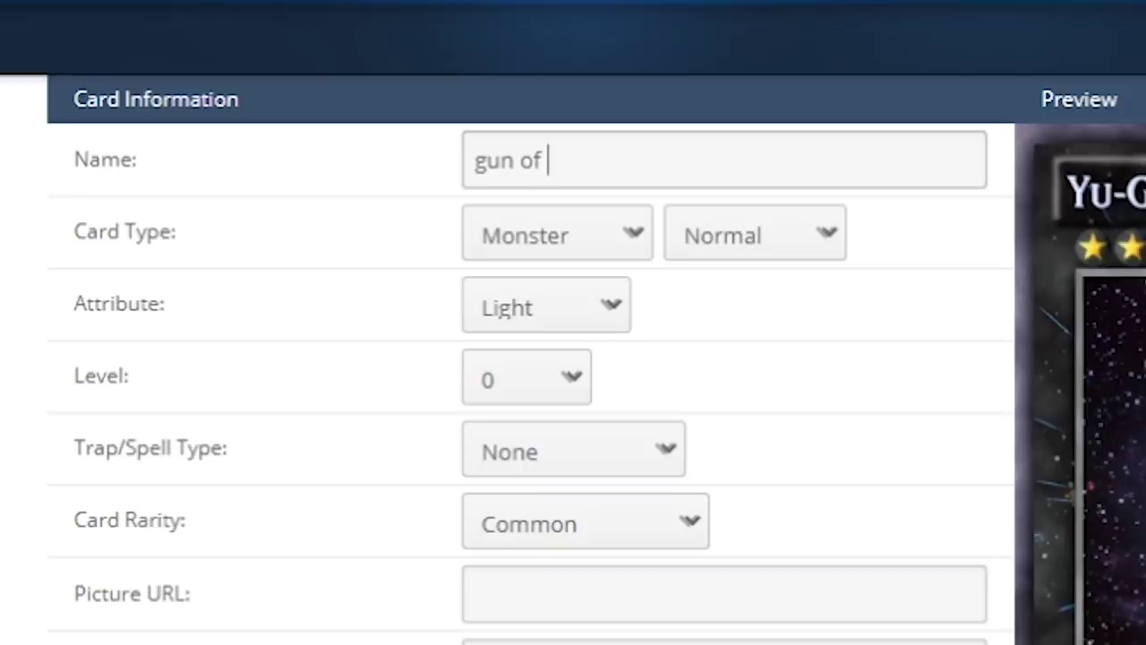
In the Yu-Gi-Oh card maker, name the card "gun of the karp" and set its type to Spell, Union.
text(the karp)
click(557, 235)
click(537, 311)
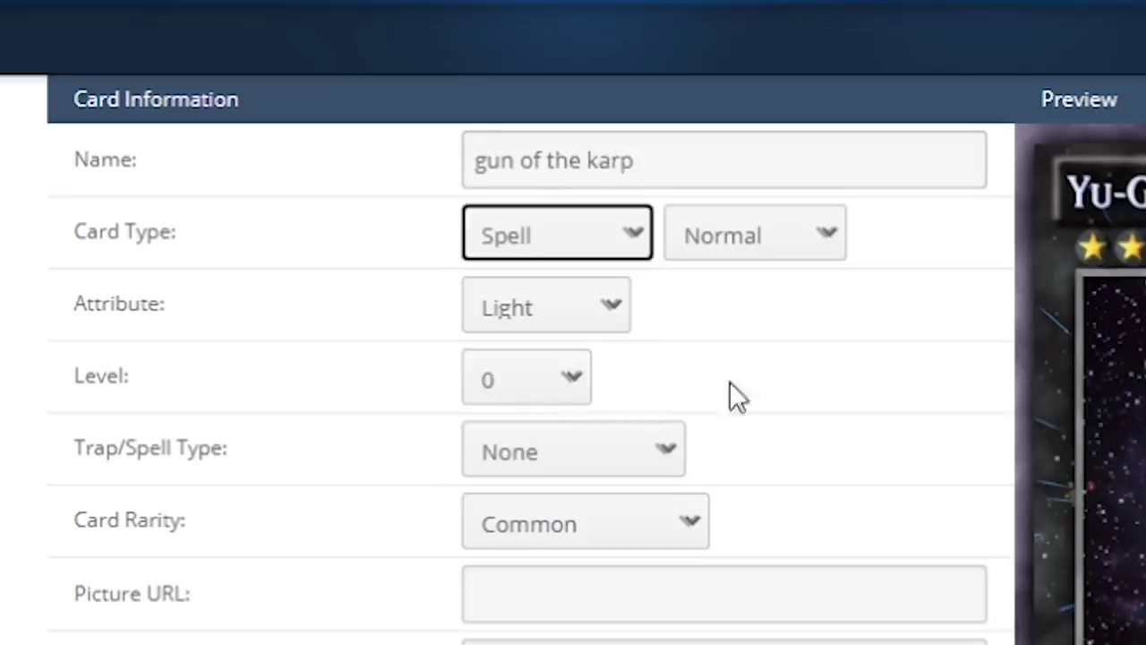
click(725, 243)
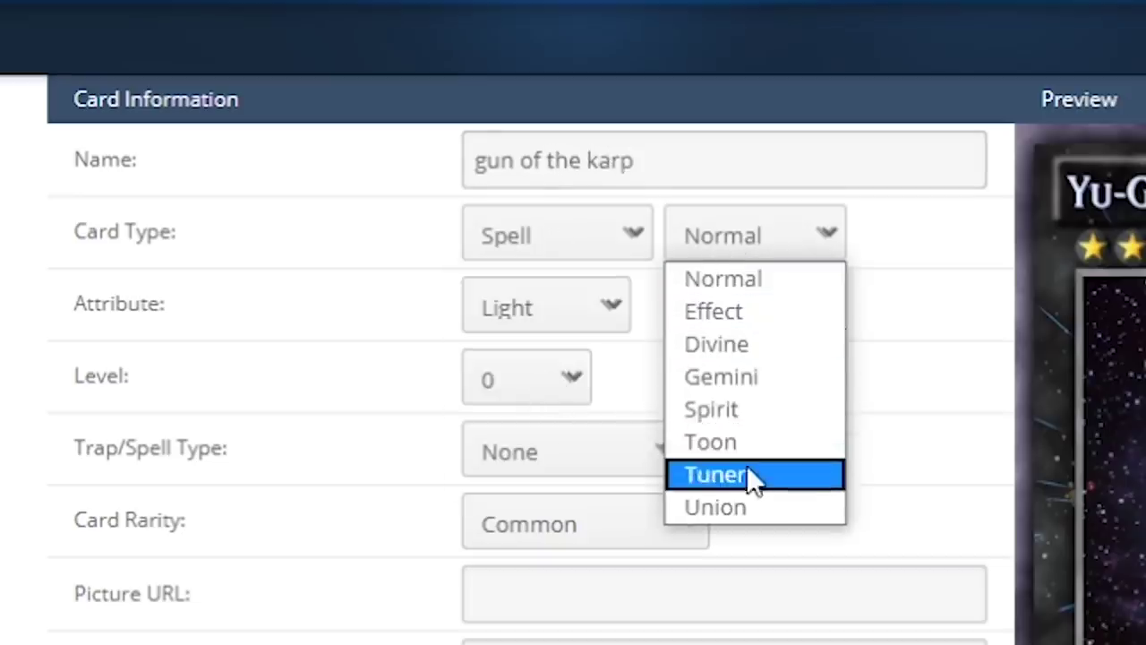
click(753, 503)
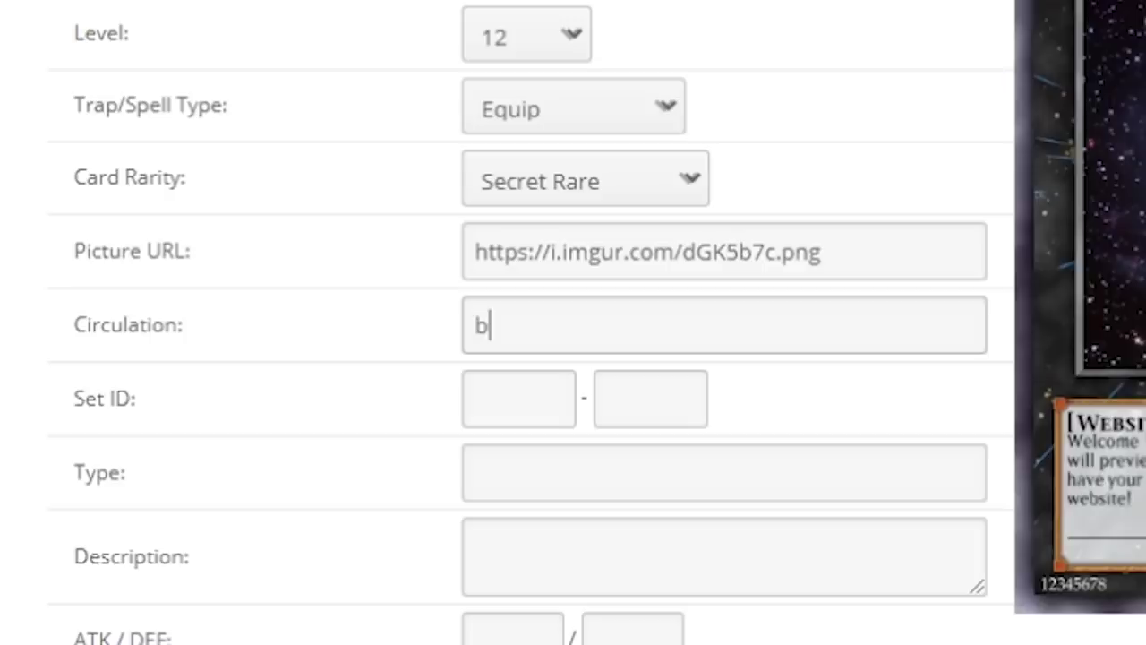
Fill in the card's circulation as "blood" and the first part of its set ID as "nah".
text(lood)
scroll(794, 450, down, 1)
key(Tab)
text(nah)
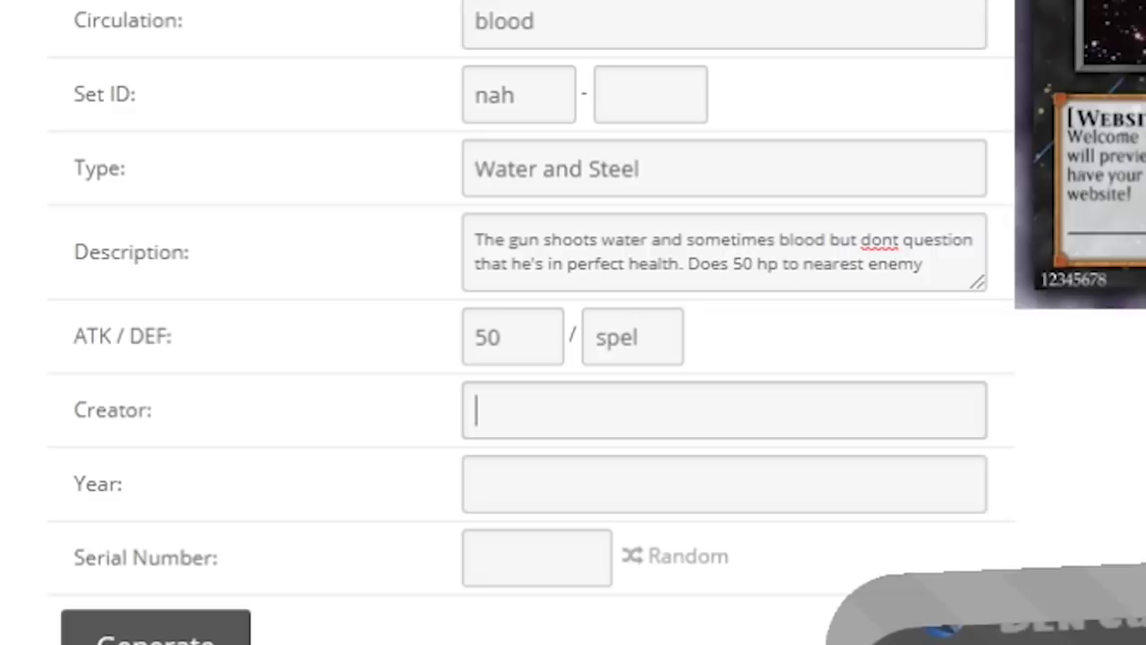
Enter "boat" as the card's creator and "NOW" as its year.
text(boat)
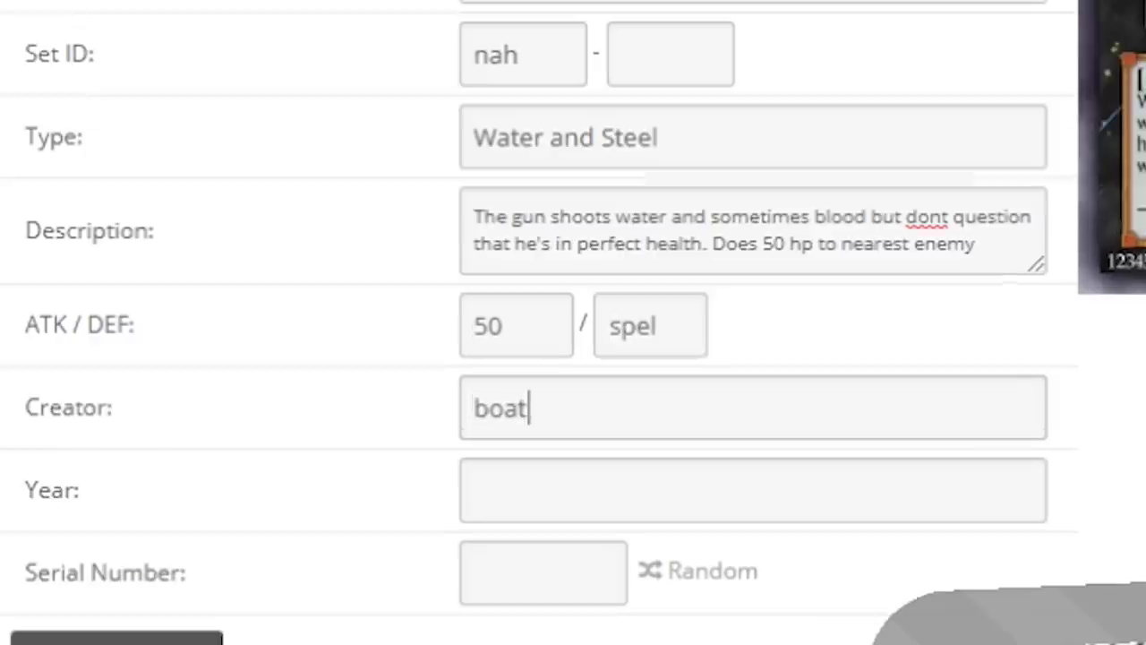
key(Tab)
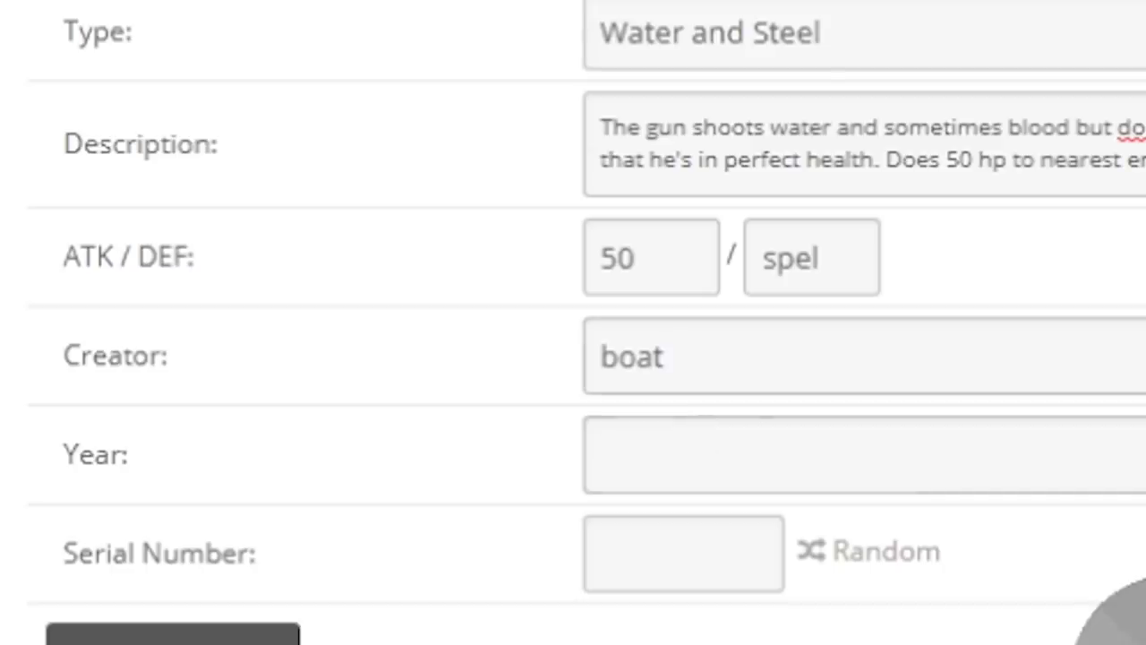
text(NOW)
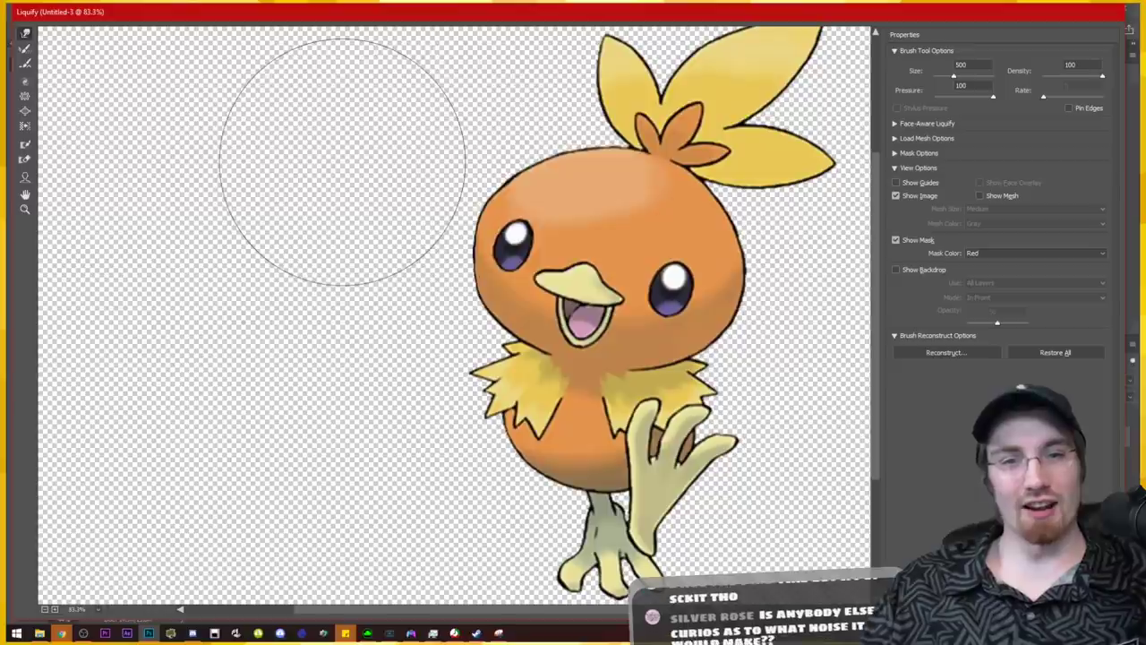
Reshape Torchic's head in Liquify with brush sizes 500 and 800, pushing its outer edge and lower crest feather inward.
mouse_move(337, 149)
mouse_down()
mouse_move(563, 207)
mouse_move(538, 281)
mouse_up()
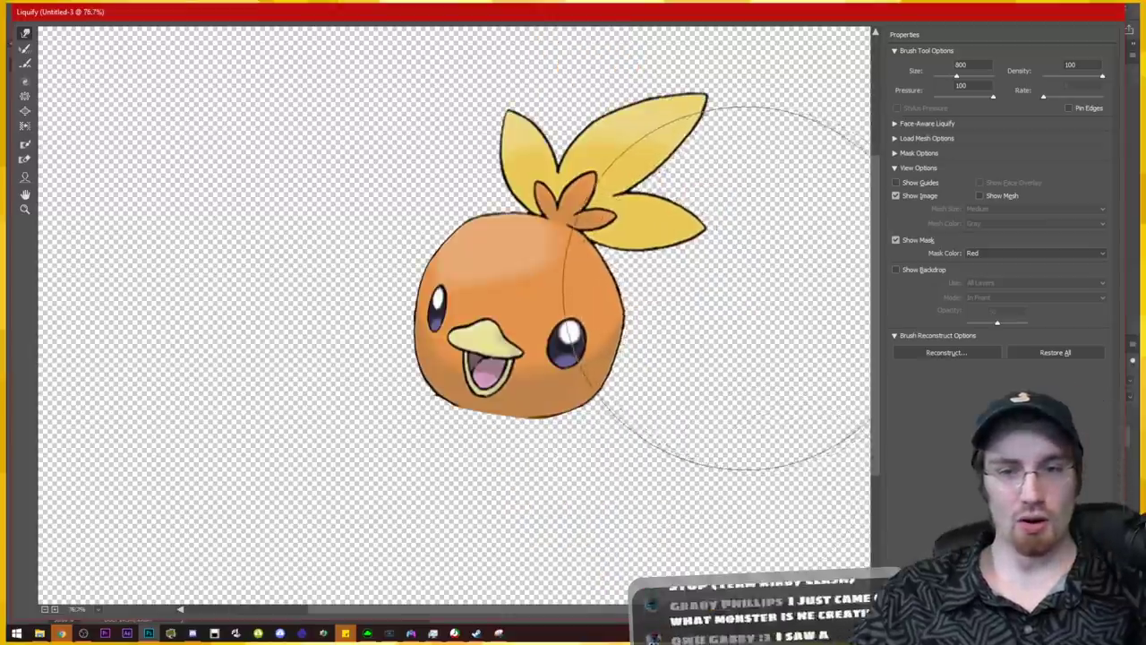
drag(782, 257, 757, 259)
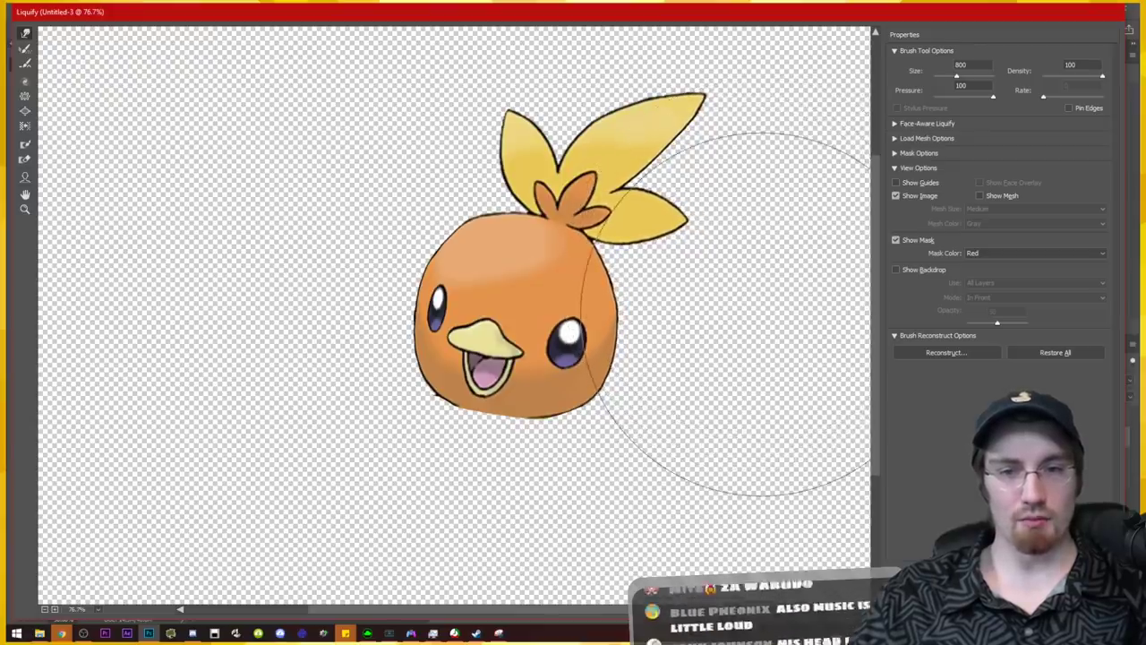
drag(763, 315, 750, 303)
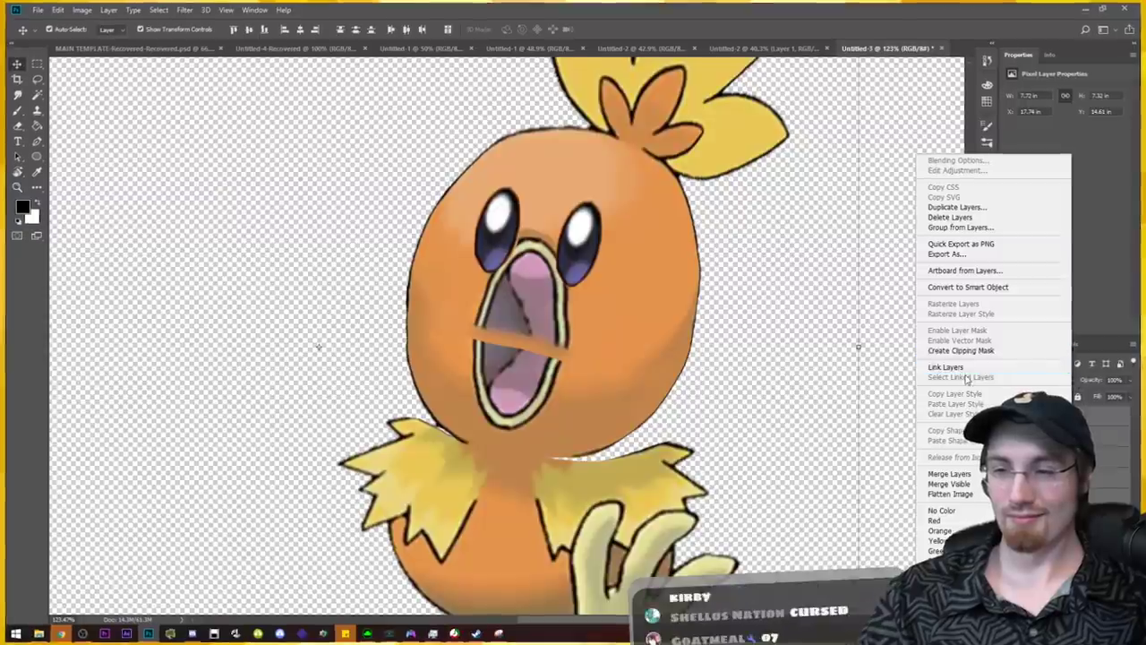
Merge the selected rubber chicken and Torchic layers and open the merged layer in Liquify.
click(947, 473)
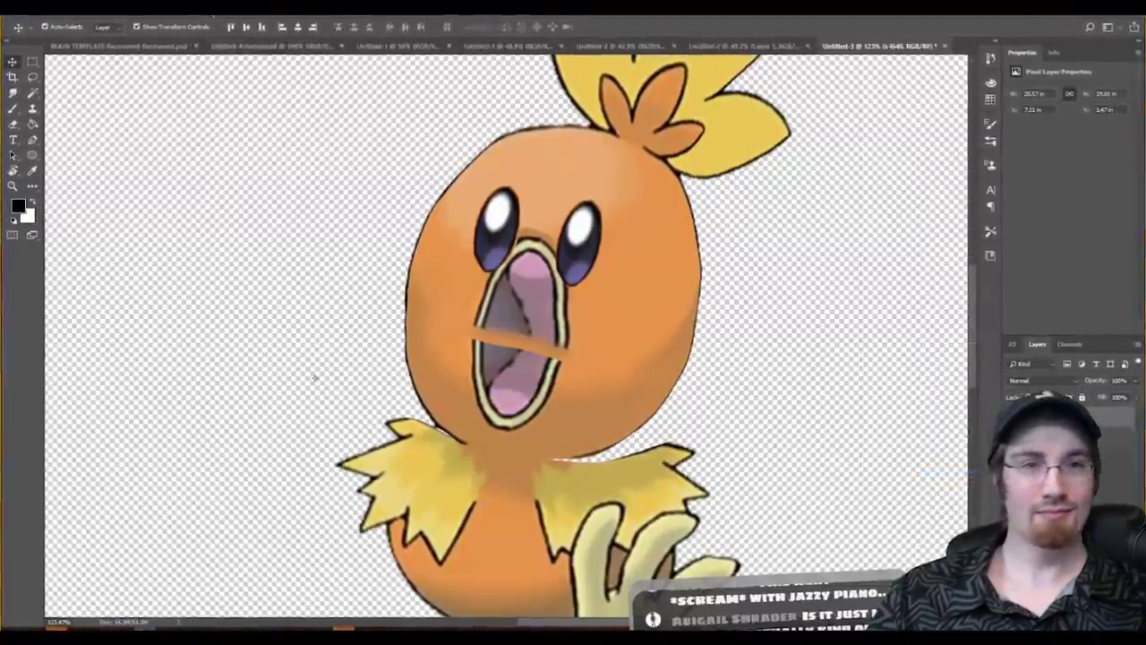
click(183, 8)
click(205, 100)
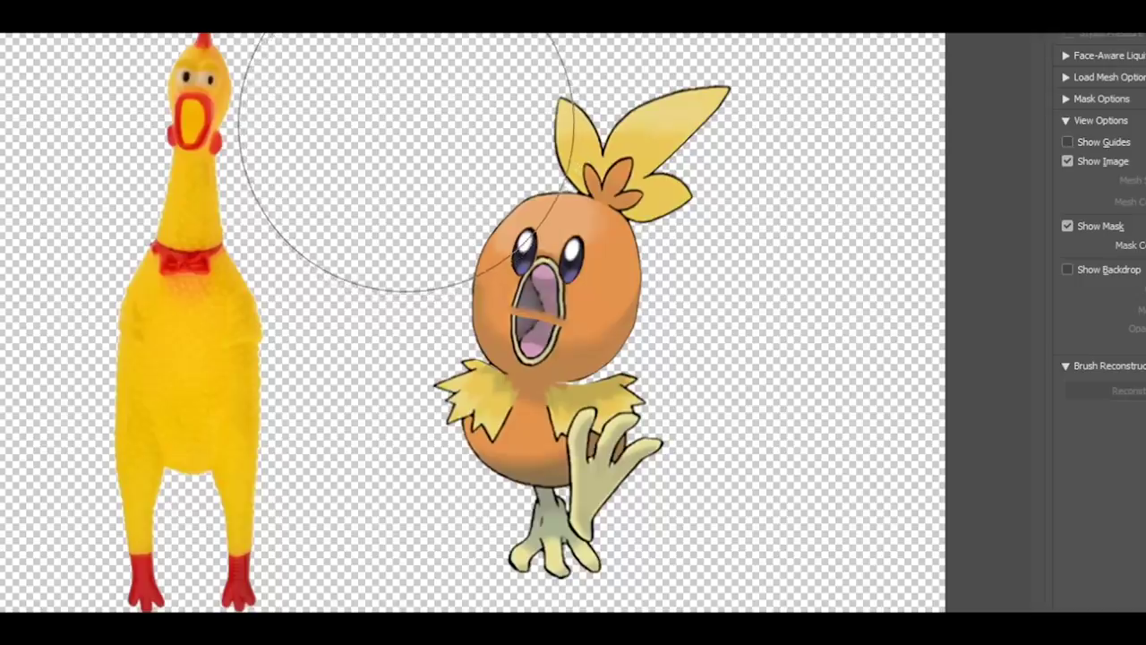
Try stretching the heads of Torchic and the rubber chicken sideways in Liquify with brush sizes 600 and 400.
drag(403, 161, 525, 384)
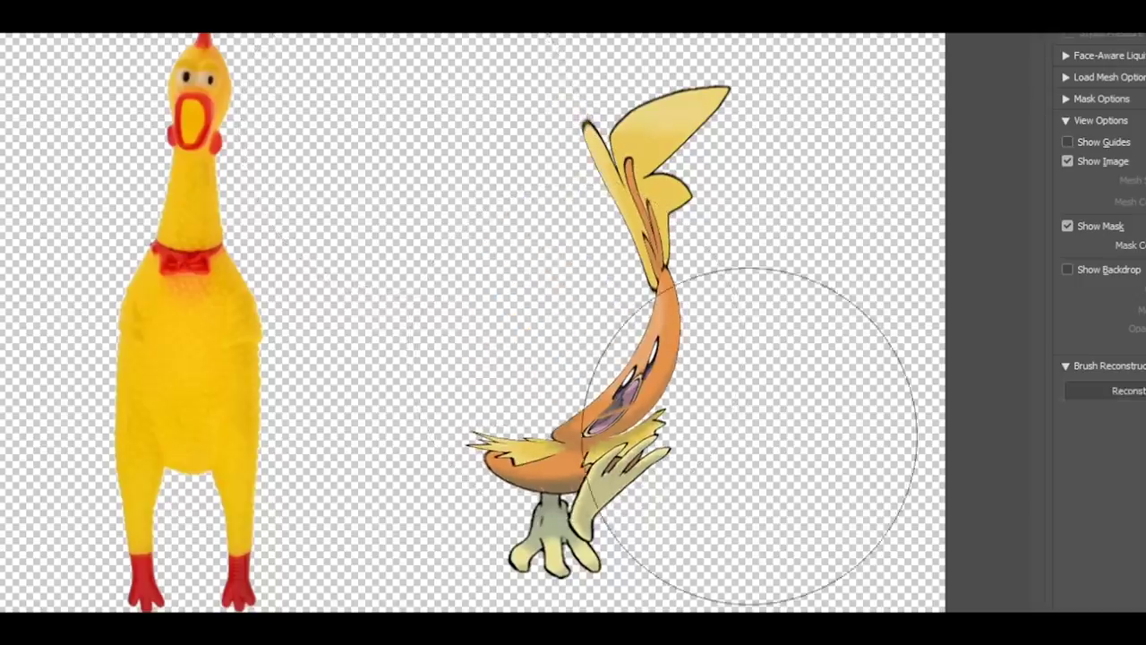
key(ctrl+z)
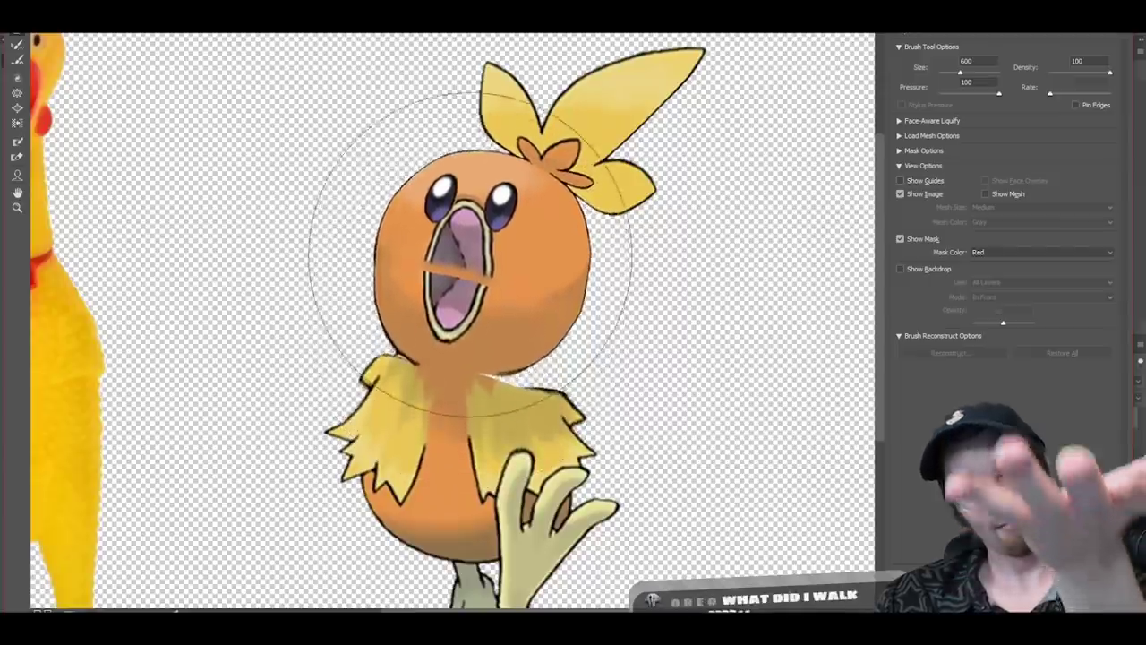
mouse_move(414, 259)
mouse_down()
mouse_move(422, 99)
mouse_move(475, 103)
mouse_move(454, 299)
mouse_move(500, 331)
mouse_move(642, 307)
mouse_move(653, 327)
mouse_move(460, 237)
mouse_move(300, 282)
mouse_move(366, 435)
mouse_move(598, 387)
mouse_move(595, 282)
mouse_up()
key(ctrl+z)
mouse_move(552, 331)
mouse_down()
mouse_move(299, 260)
mouse_move(662, 365)
mouse_move(219, 259)
mouse_move(209, 278)
mouse_move(553, 298)
mouse_move(426, 171)
mouse_move(356, 176)
mouse_move(219, 318)
mouse_move(134, 362)
mouse_move(161, 362)
mouse_move(24, 473)
mouse_move(112, 464)
mouse_move(241, 421)
mouse_move(568, 412)
mouse_up()
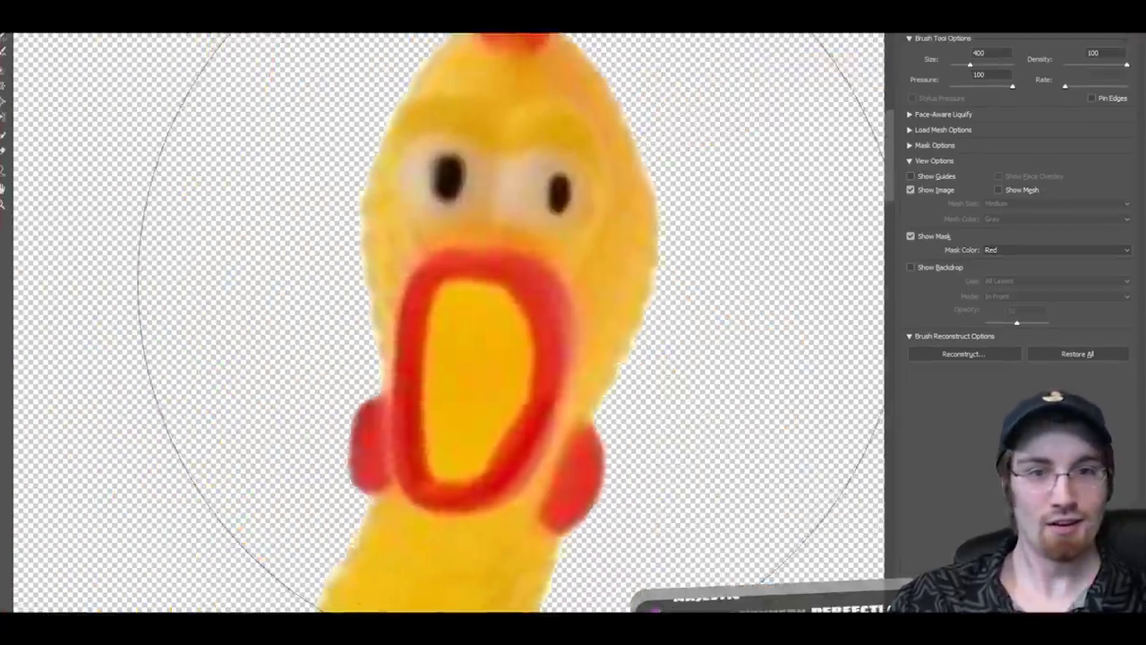
mouse_move(520, 333)
mouse_down()
mouse_move(776, 332)
mouse_move(961, 295)
mouse_up()
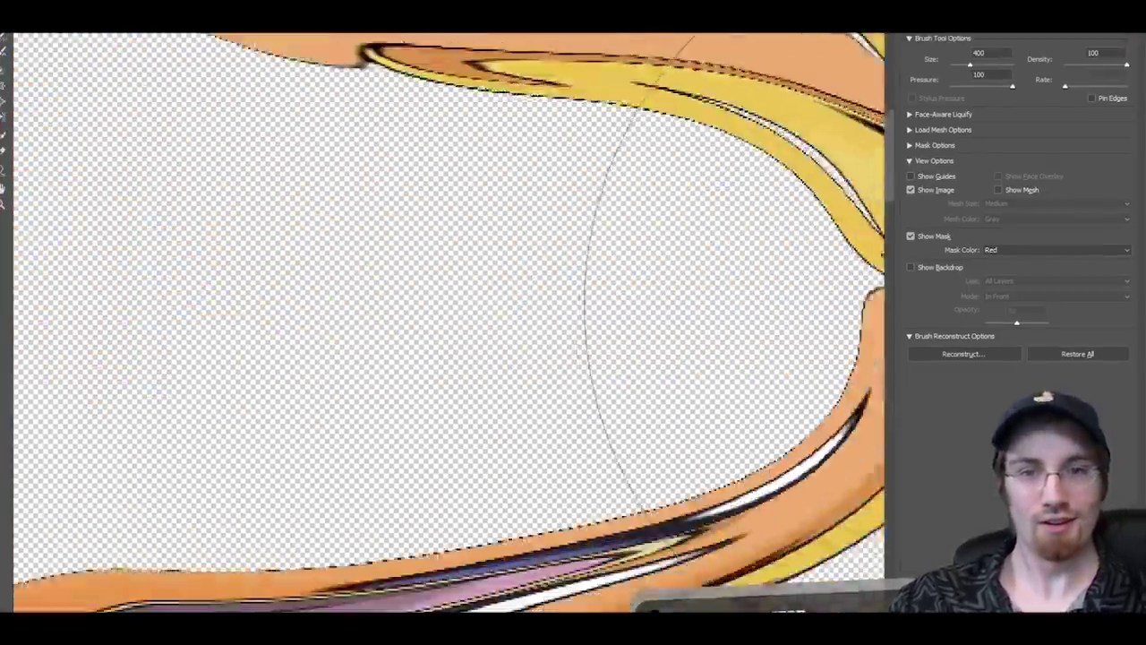
mouse_move(811, 269)
mouse_down()
mouse_move(594, 256)
mouse_move(490, 278)
mouse_up()
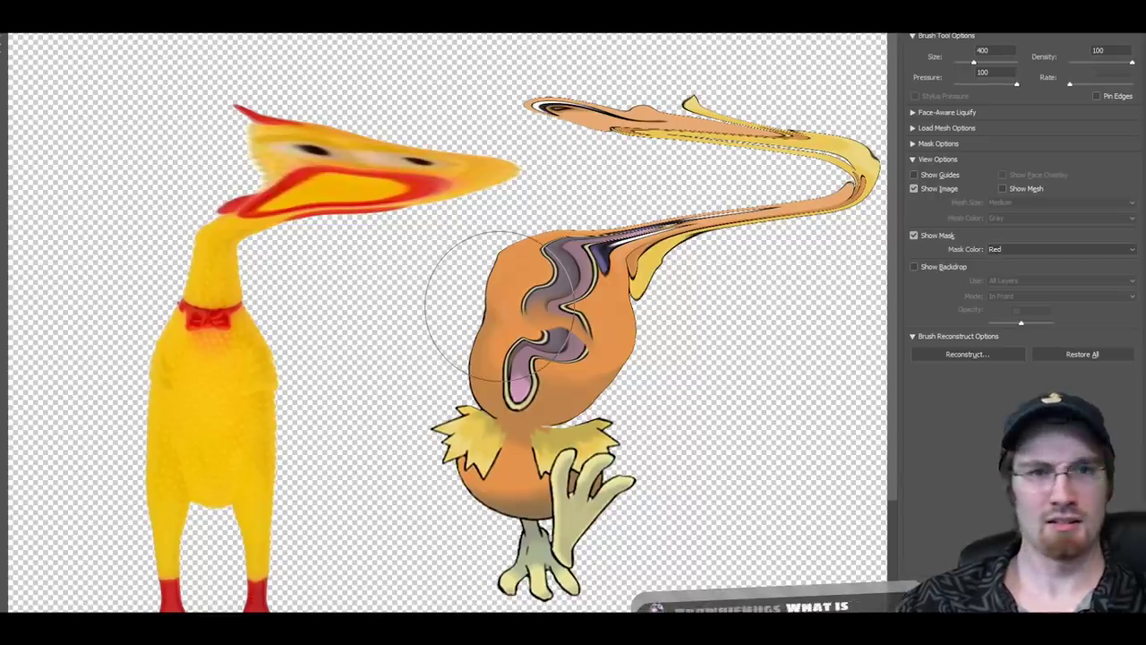
Undo the Liquify distortions on the rubber chicken's head and on Torchic's head and beak.
key(ctrl+alt+z)
key(ctrl+alt+z)
key(ctrl+alt+z)
key(ctrl+alt+z)
key(ctrl+alt+z)
key(ctrl+alt+z)
key(ctrl+alt+z)
key(ctrl+alt+z)
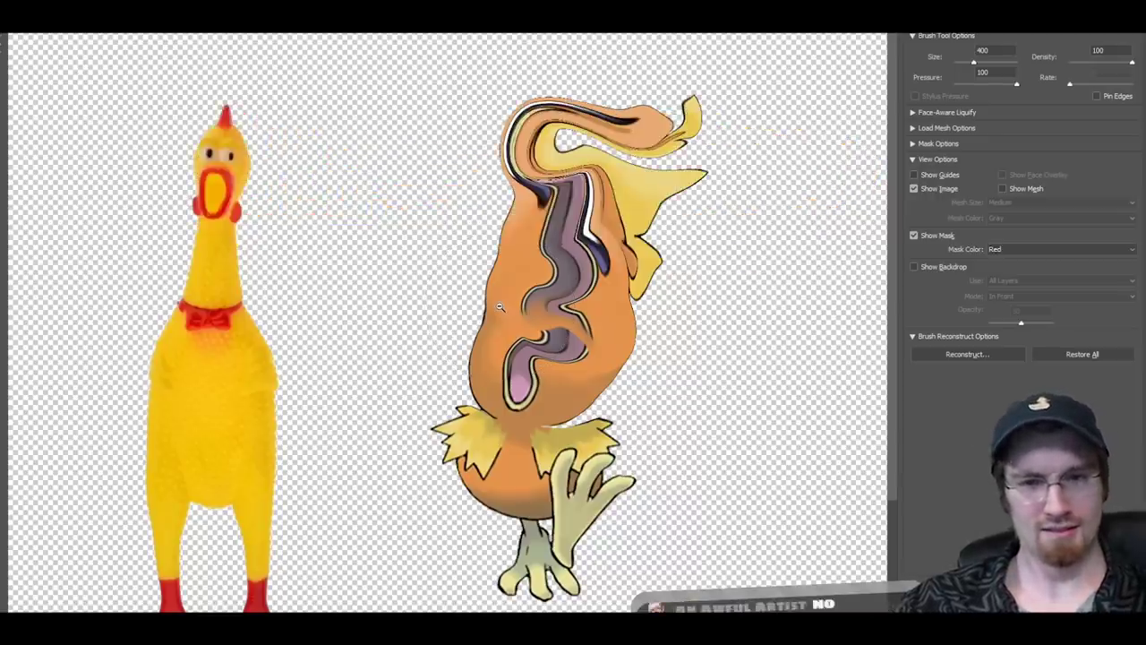
key(ctrl+z)
key(ctrl+z)
key(ctrl+z)
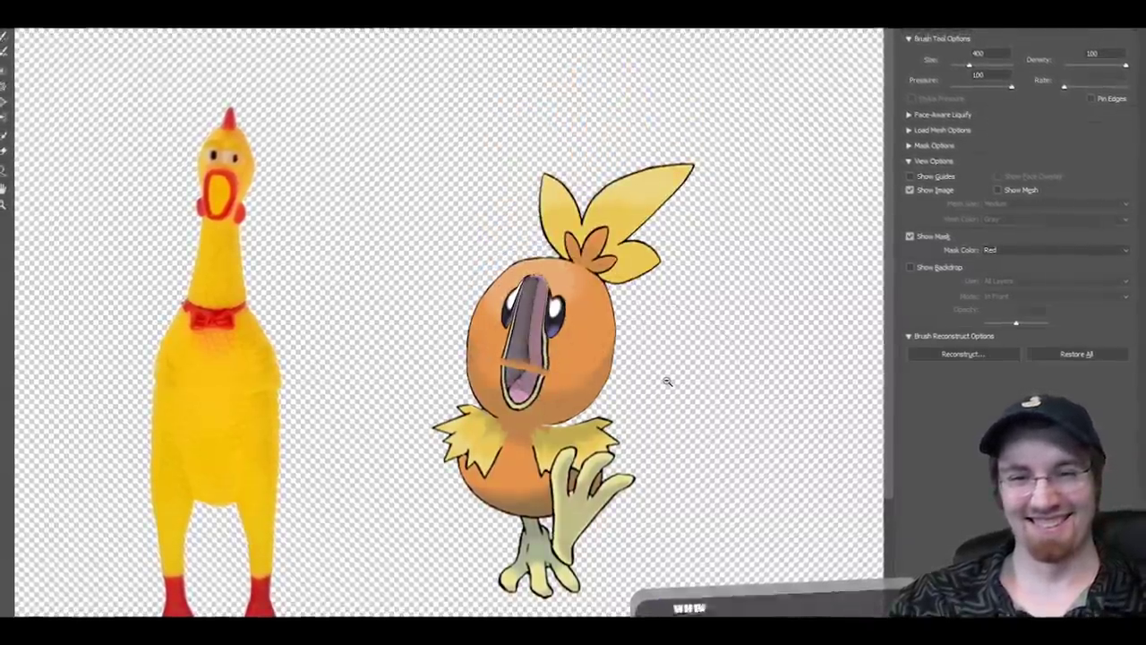
key(ctrl+z)
key(ctrl+z)
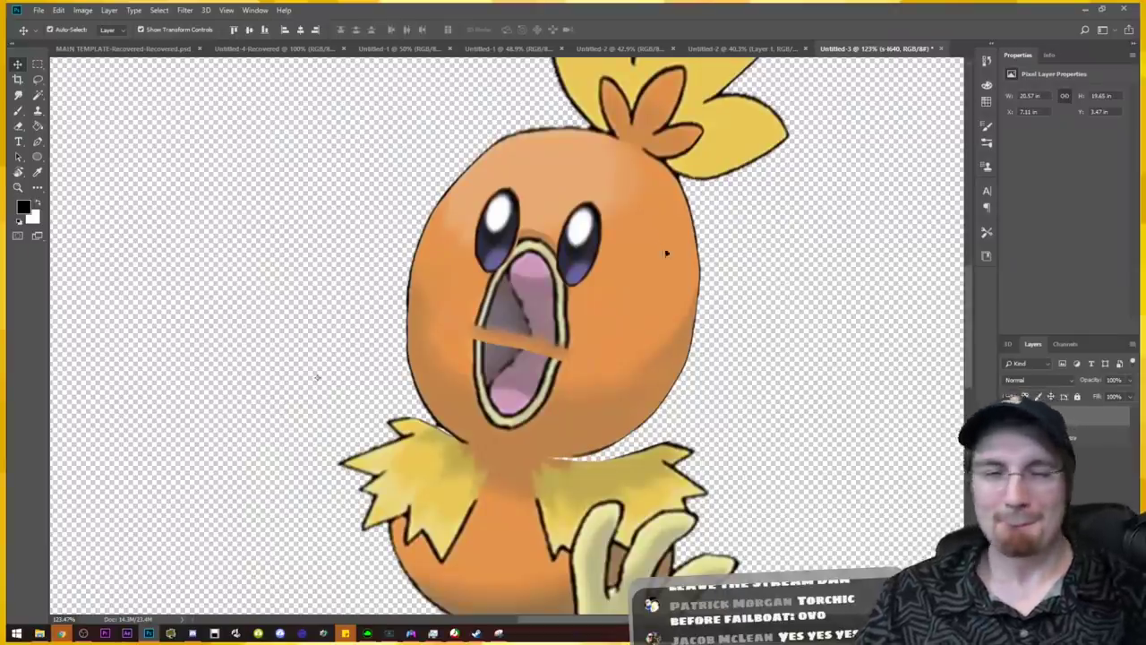
key(XF86AudioLowerVolume)
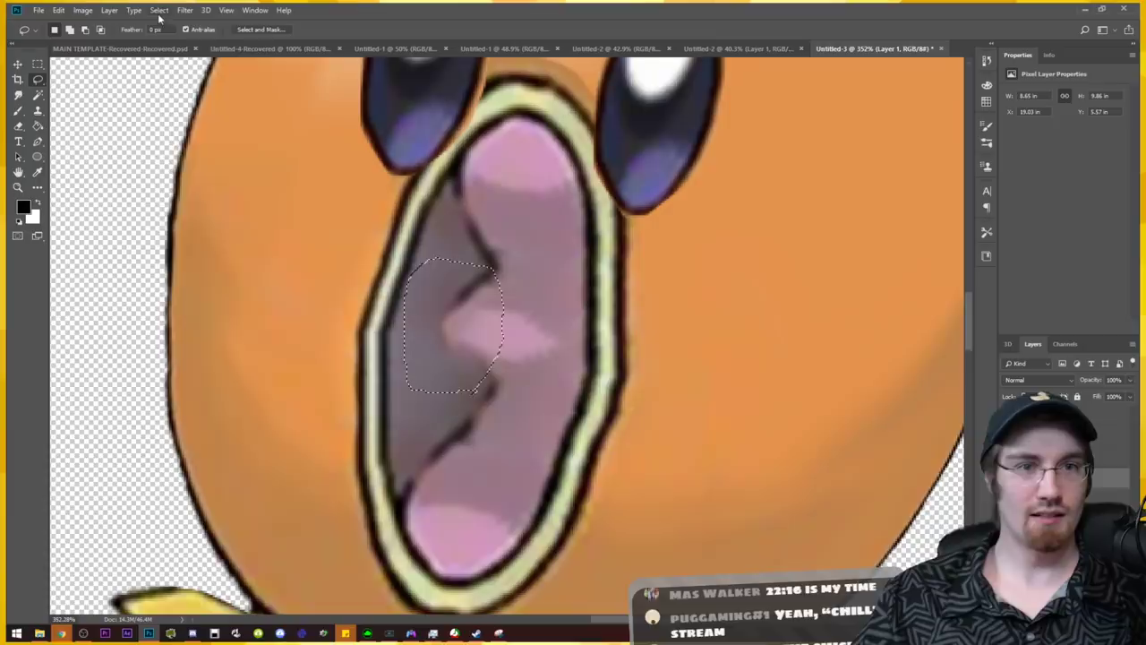
Deselect the lassoed area inside Torchic's open mouth.
click(160, 13)
click(167, 34)
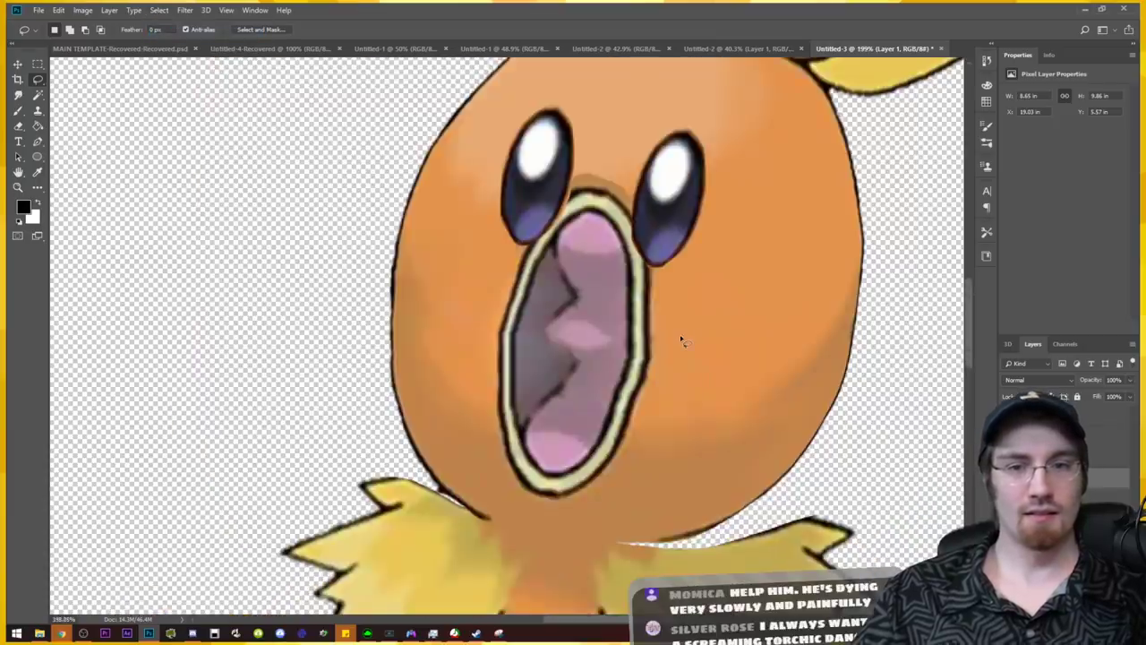
scroll(681, 341, down, 3)
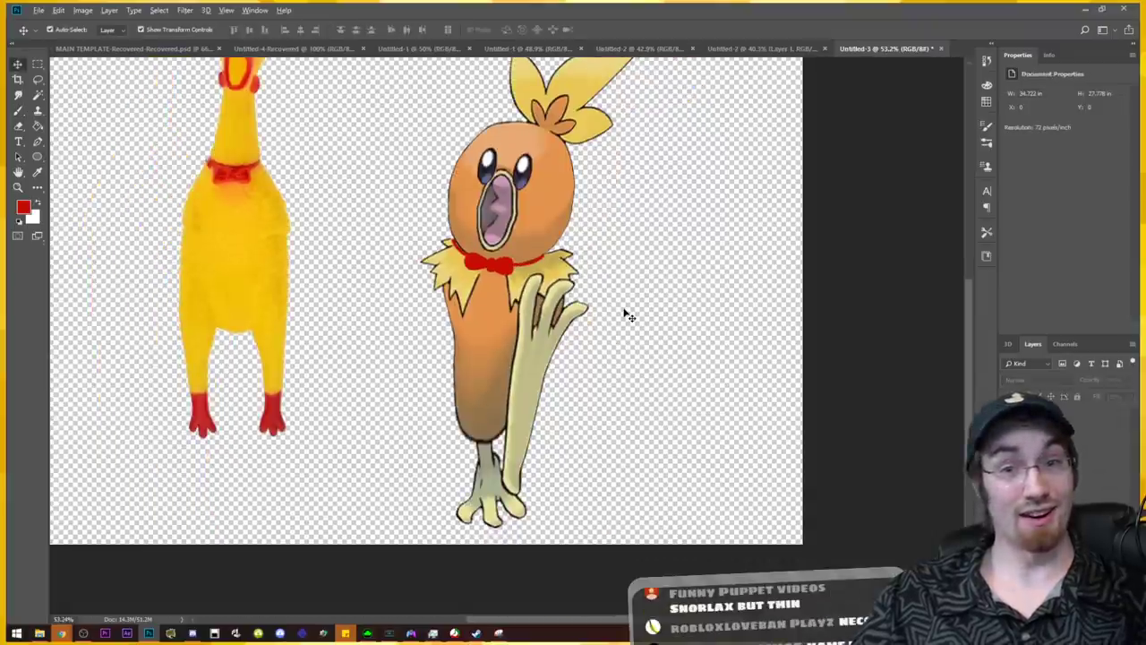
Inspect the Torchic edit beside the rubber chicken, both as a whole and close up around the eyes and mouth.
scroll(607, 309, down, 3)
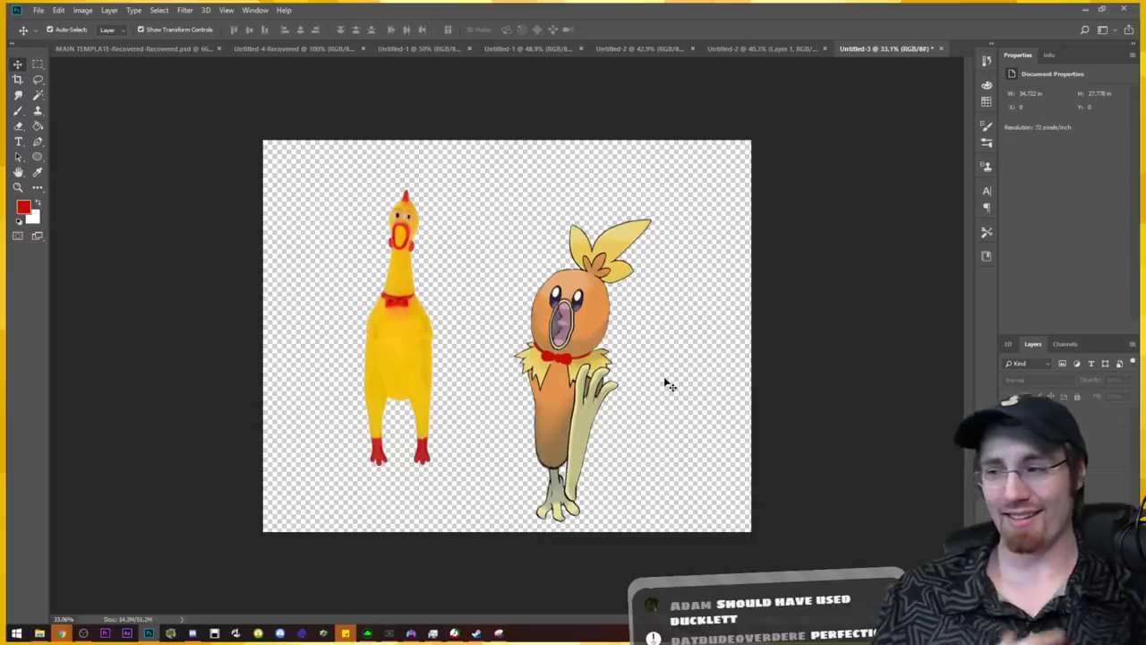
scroll(665, 383, up, 10)
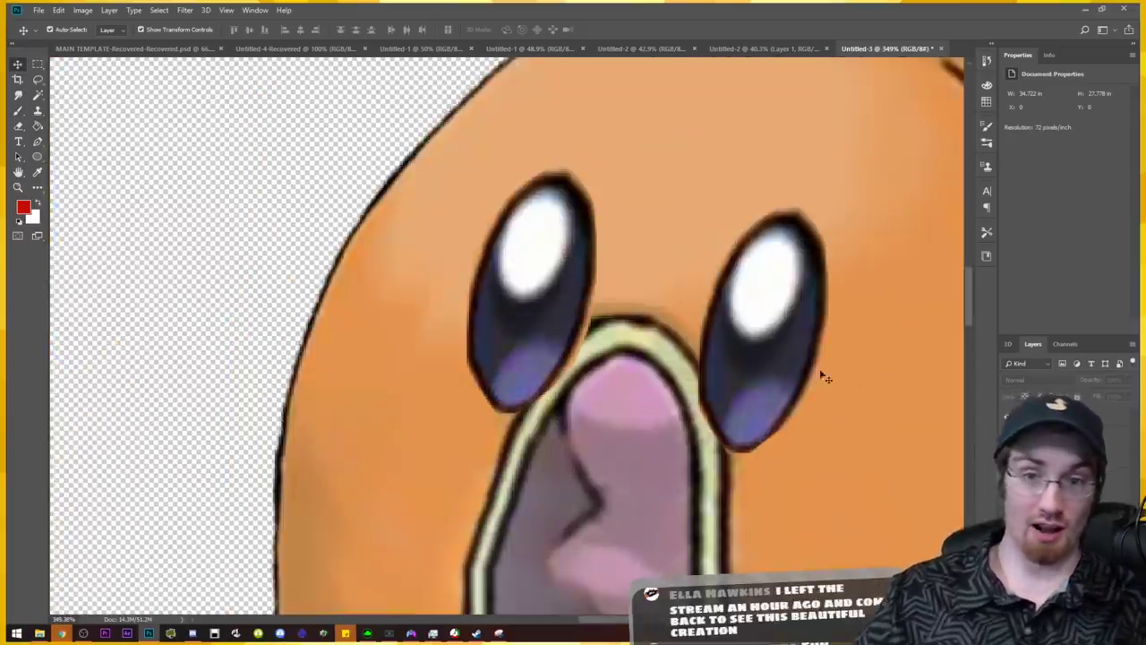
scroll(869, 399, down, 8)
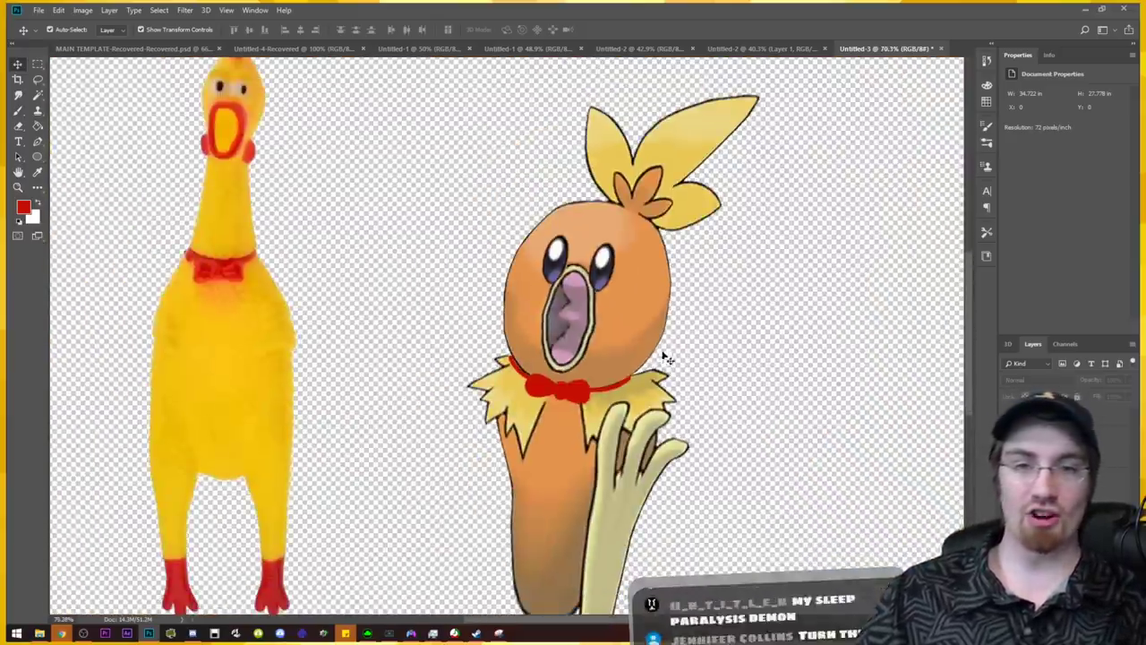
scroll(600, 328, down, 3)
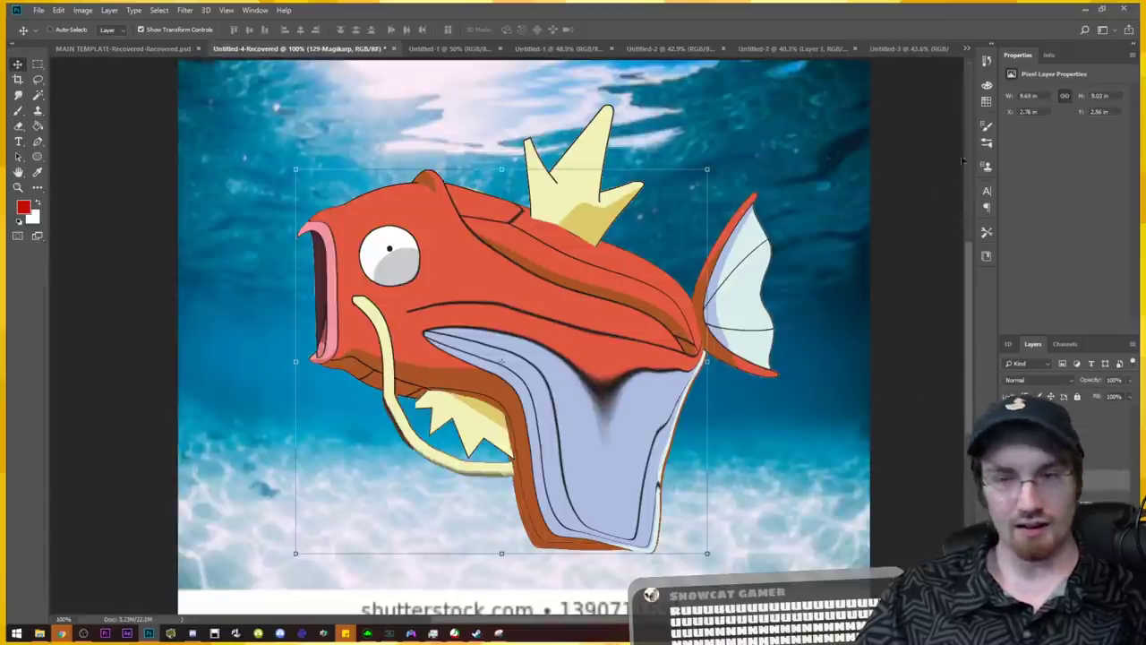
Merge all of the gun-shaped Magikarp's layers into one and position it at Torchic's side in the rubber-chicken document, aimed at the chicken.
click(464, 425)
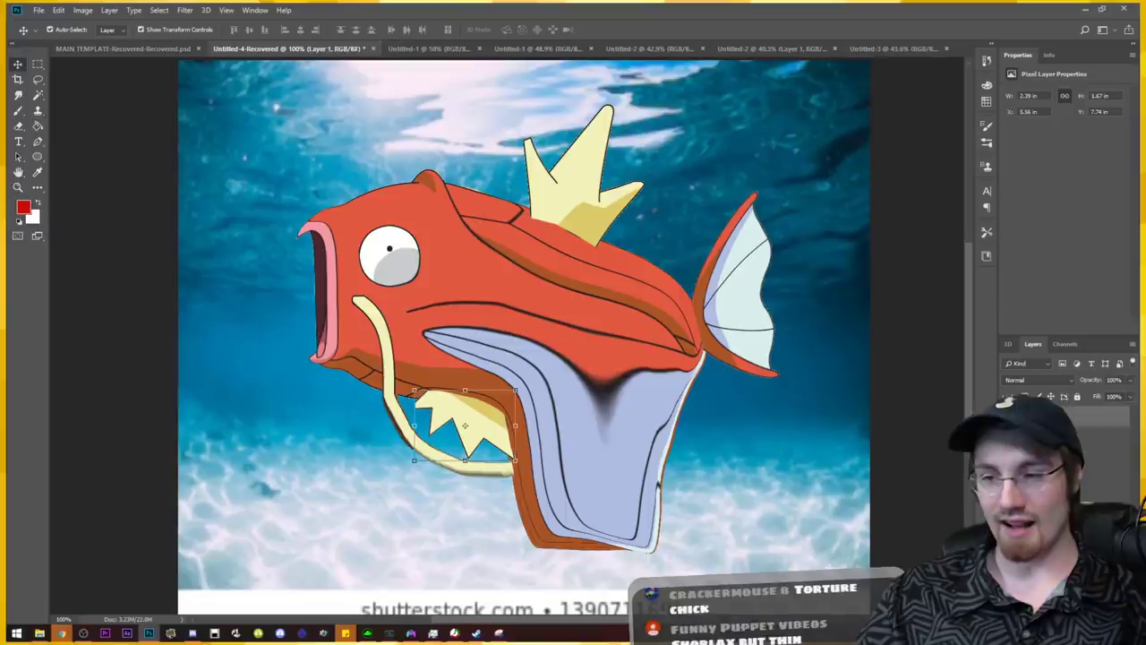
shift+click(1043, 439)
right_click(1043, 435)
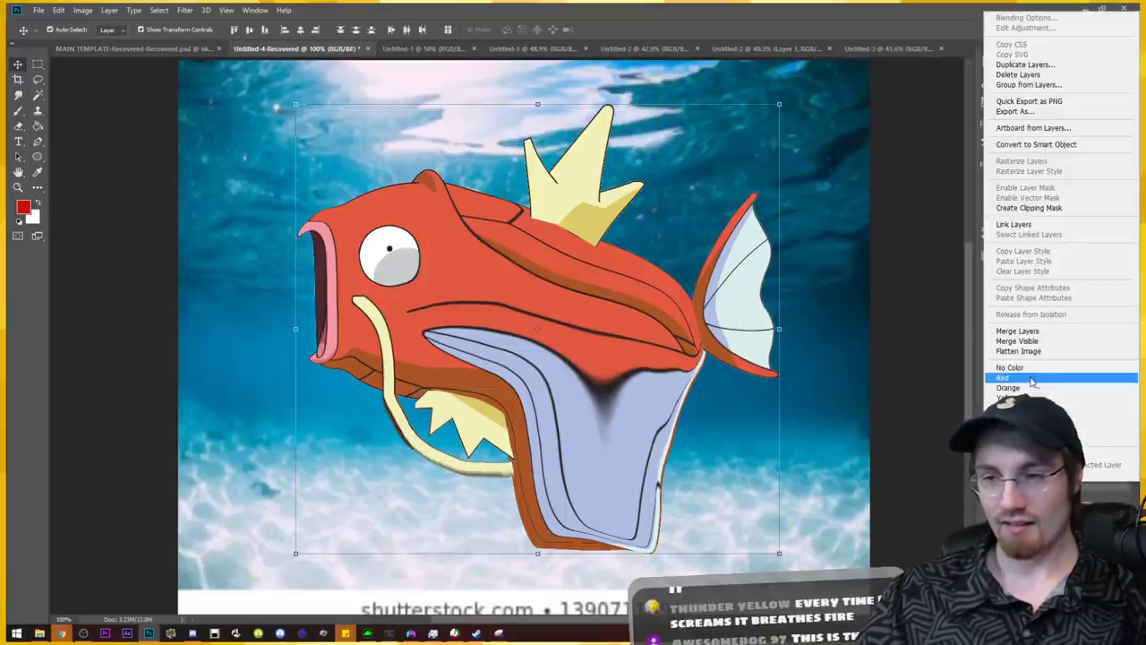
click(1030, 331)
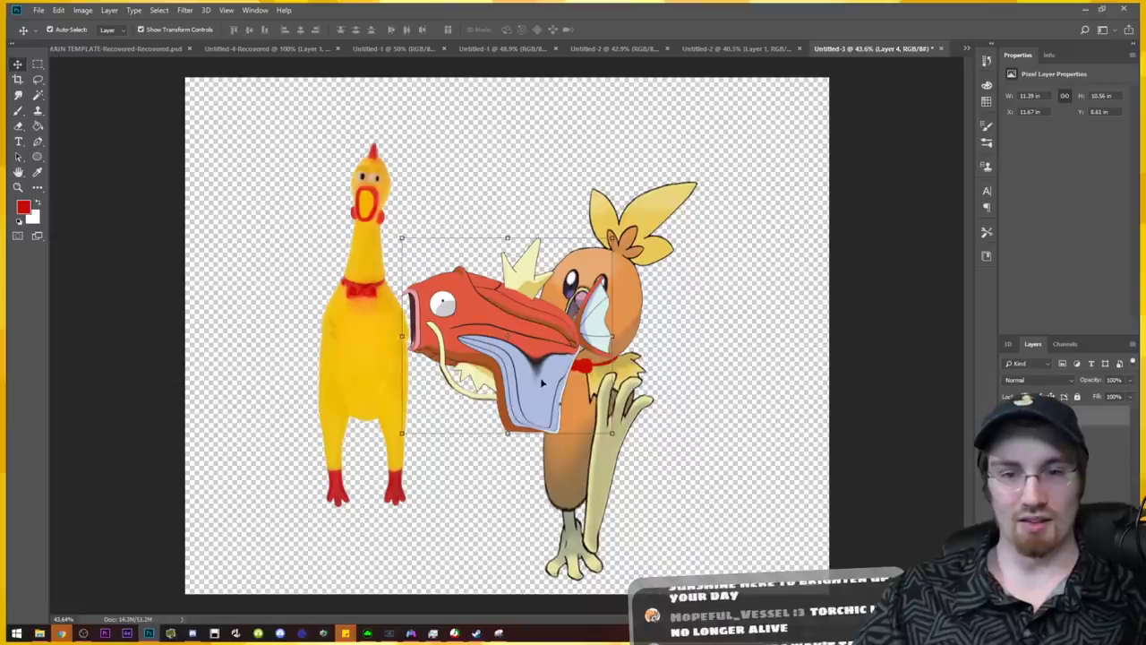
drag(543, 383, 505, 411)
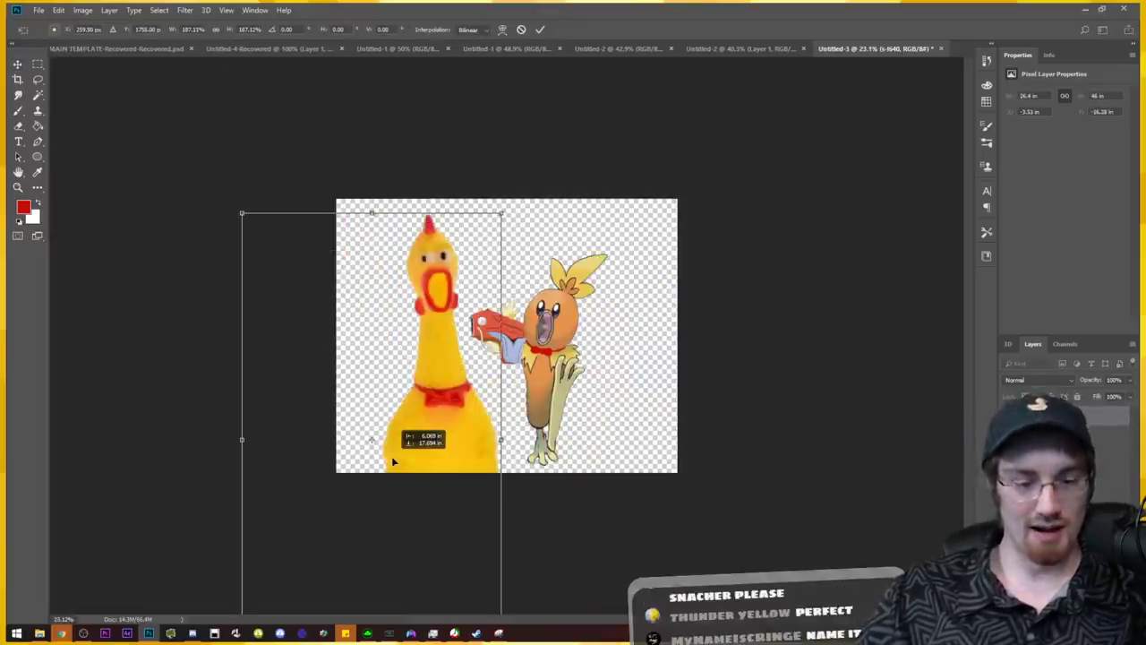
Enlarge the rubber chicken so its lower body runs off the canvas, and place it facing Torchic's Magikarp gun with its head just inside the canvas.
mouse_move(392, 460)
mouse_down()
mouse_move(402, 447)
mouse_move(391, 446)
mouse_up()
key(Return)
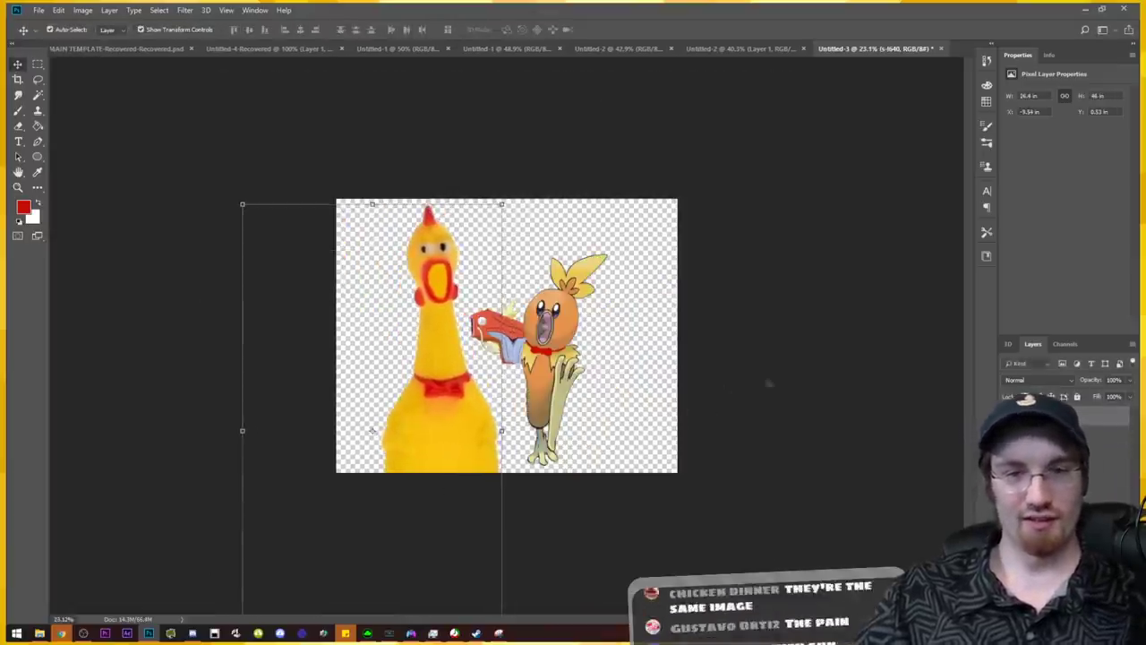
click(768, 380)
key(ctrl+0)
scroll(604, 389, up, 1)
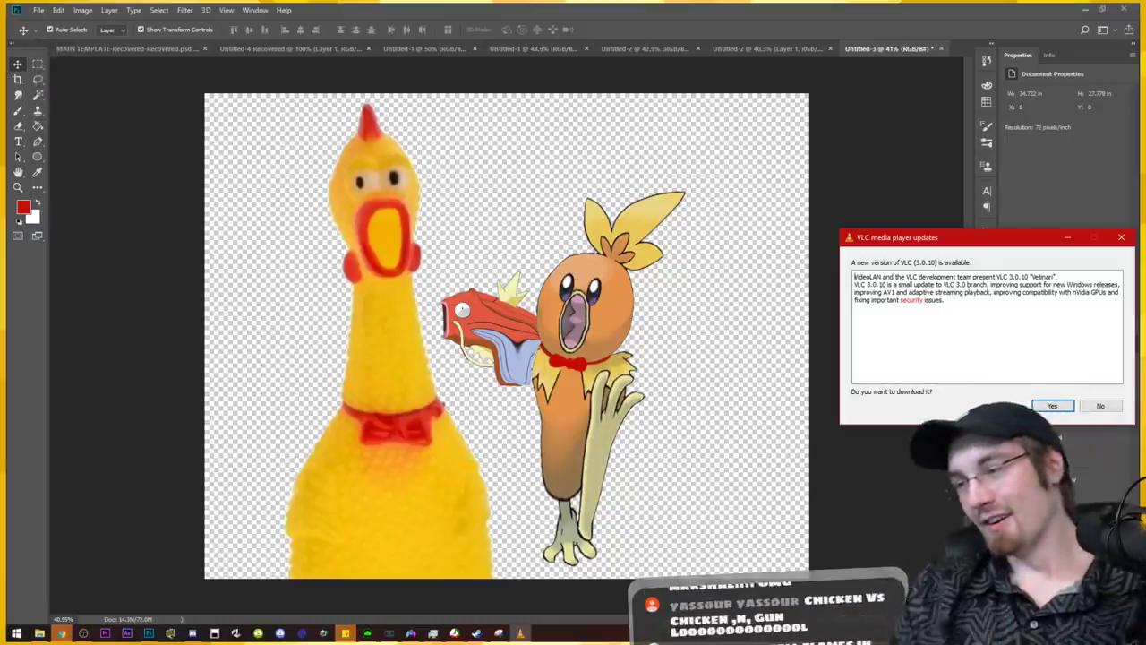
Dismiss the VLC media player update notice and raise the system volume.
click(1121, 237)
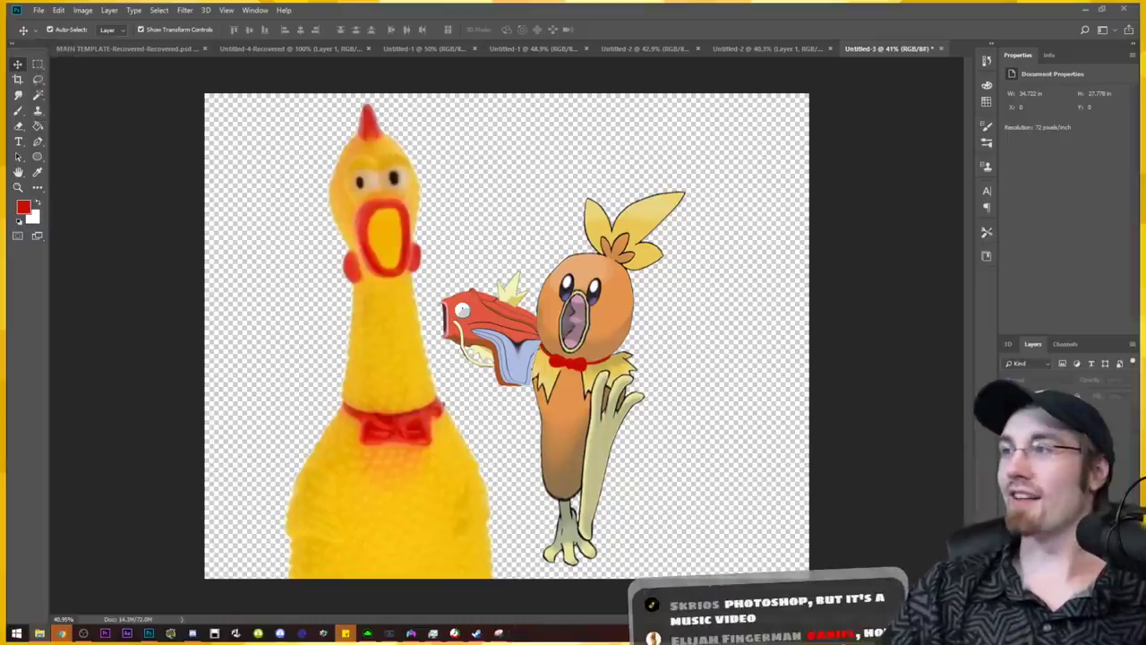
key(XF86AudioRaiseVolume)
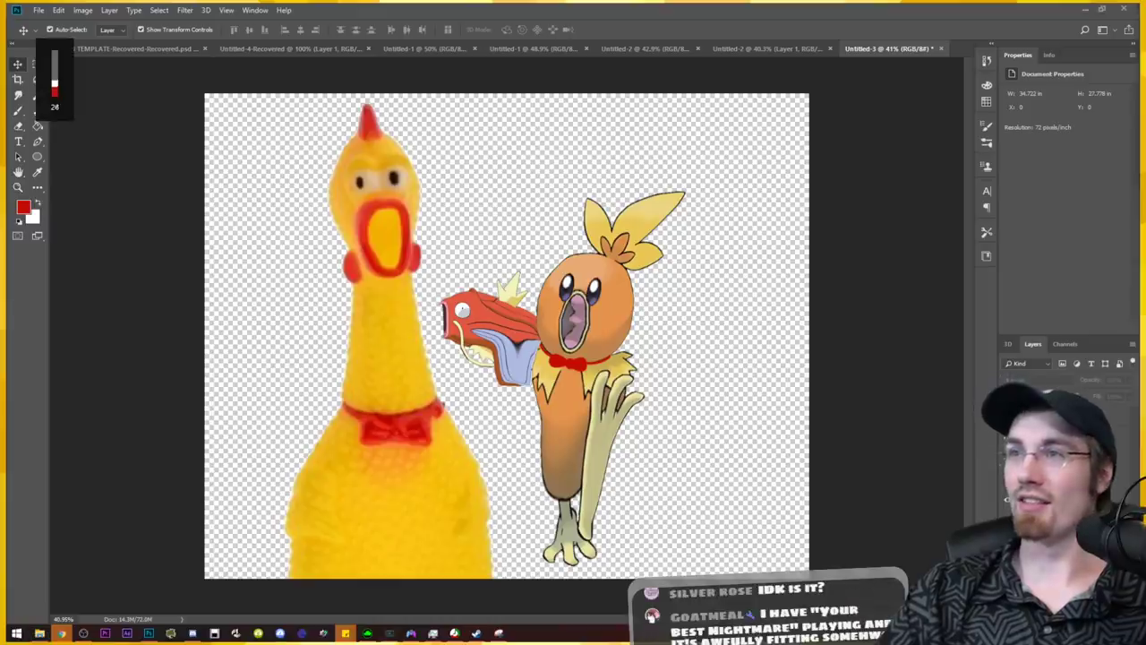